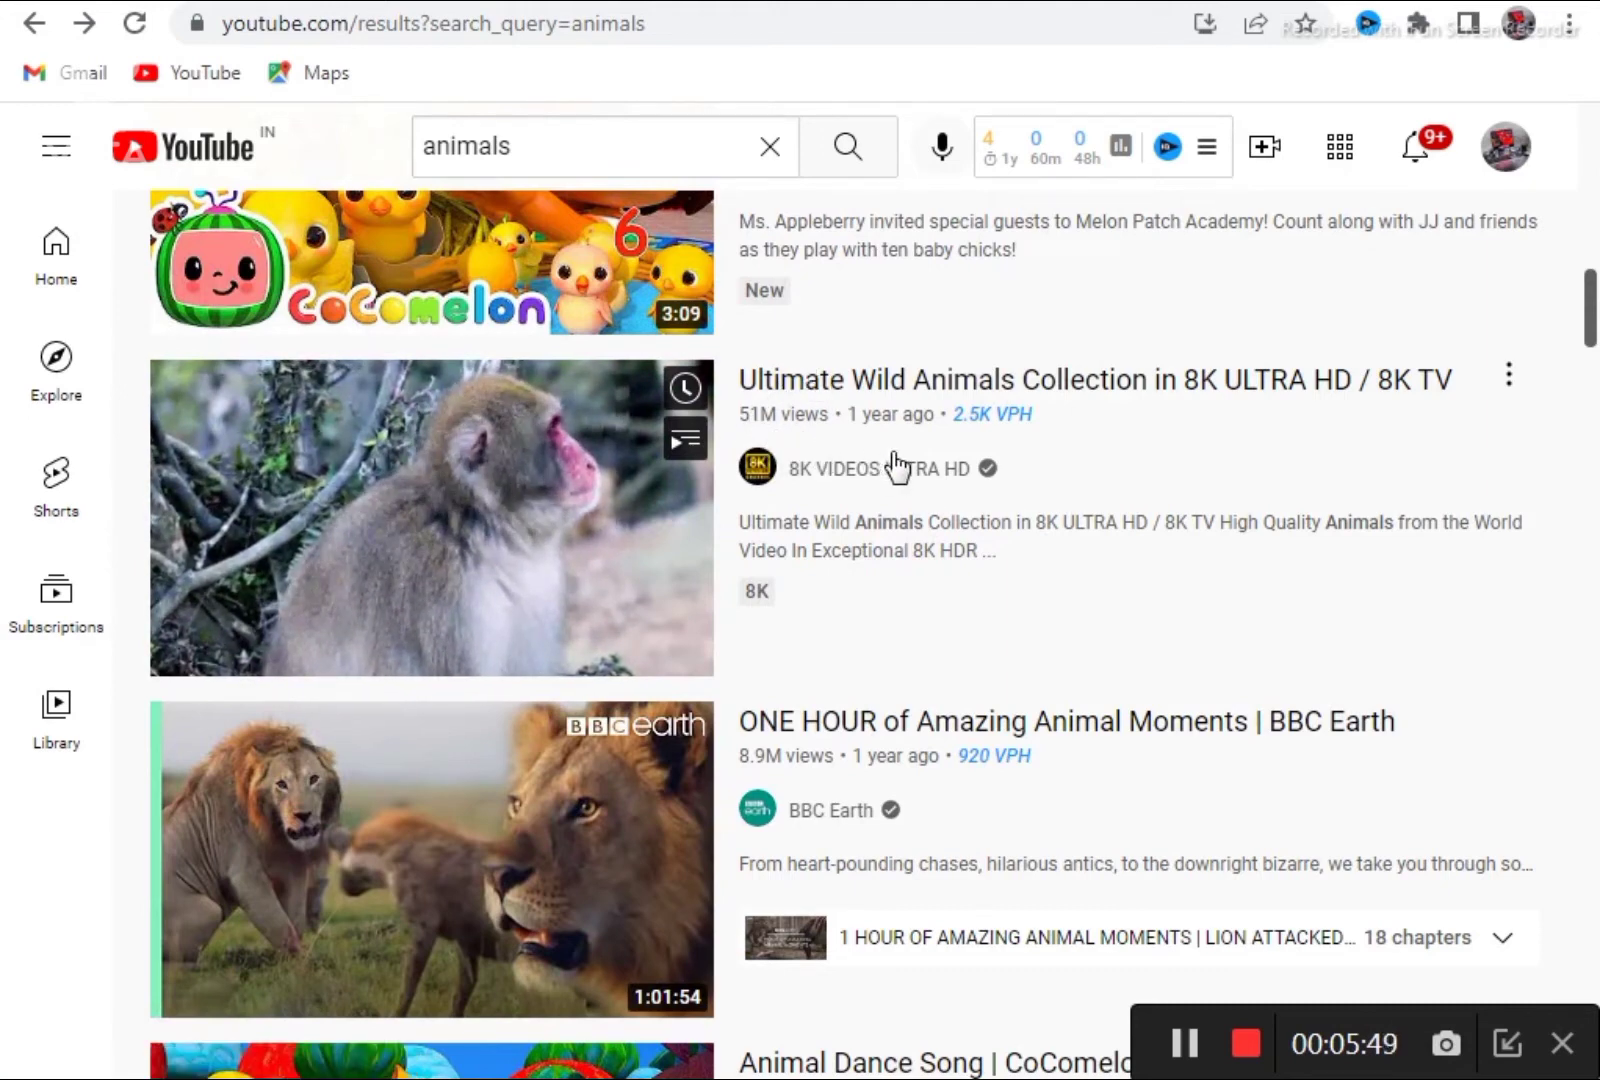
Browse the animals search results and open the video "Ultimate Wild Animals Collection in 8K ULTRA HD / 8K TV"
scroll(895, 466, "down", 4)
scroll(822, 347, "down", 1)
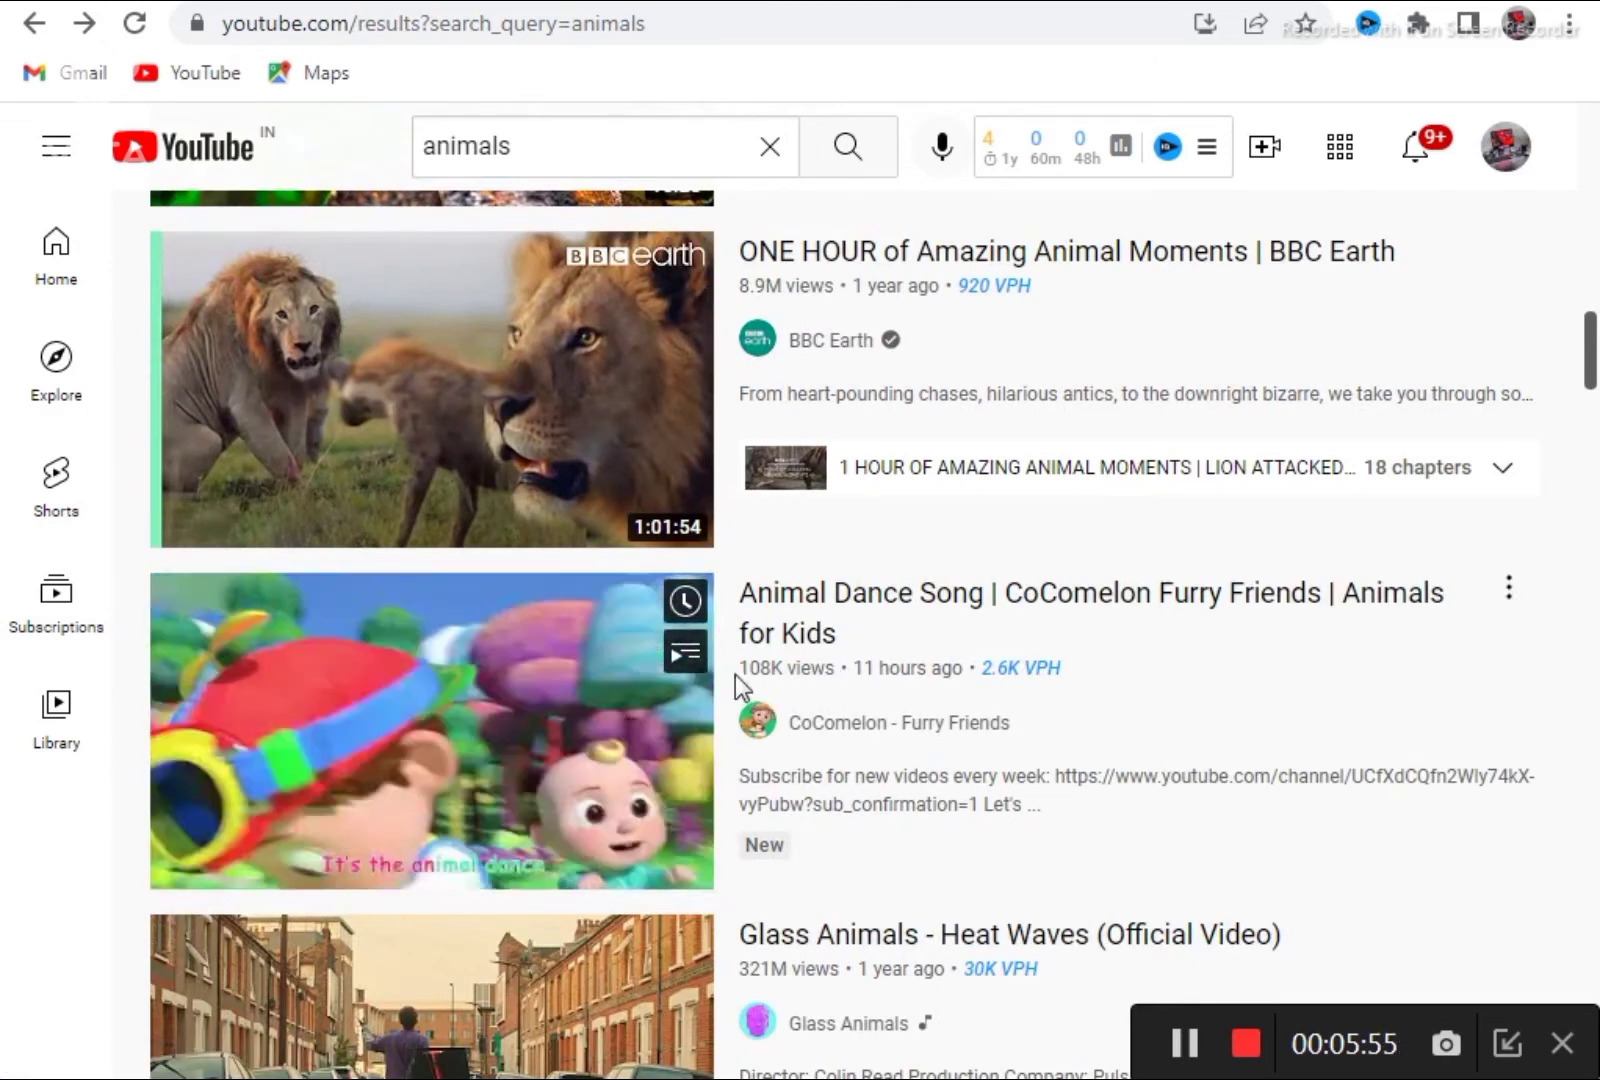
scroll(818, 690, "down", 3)
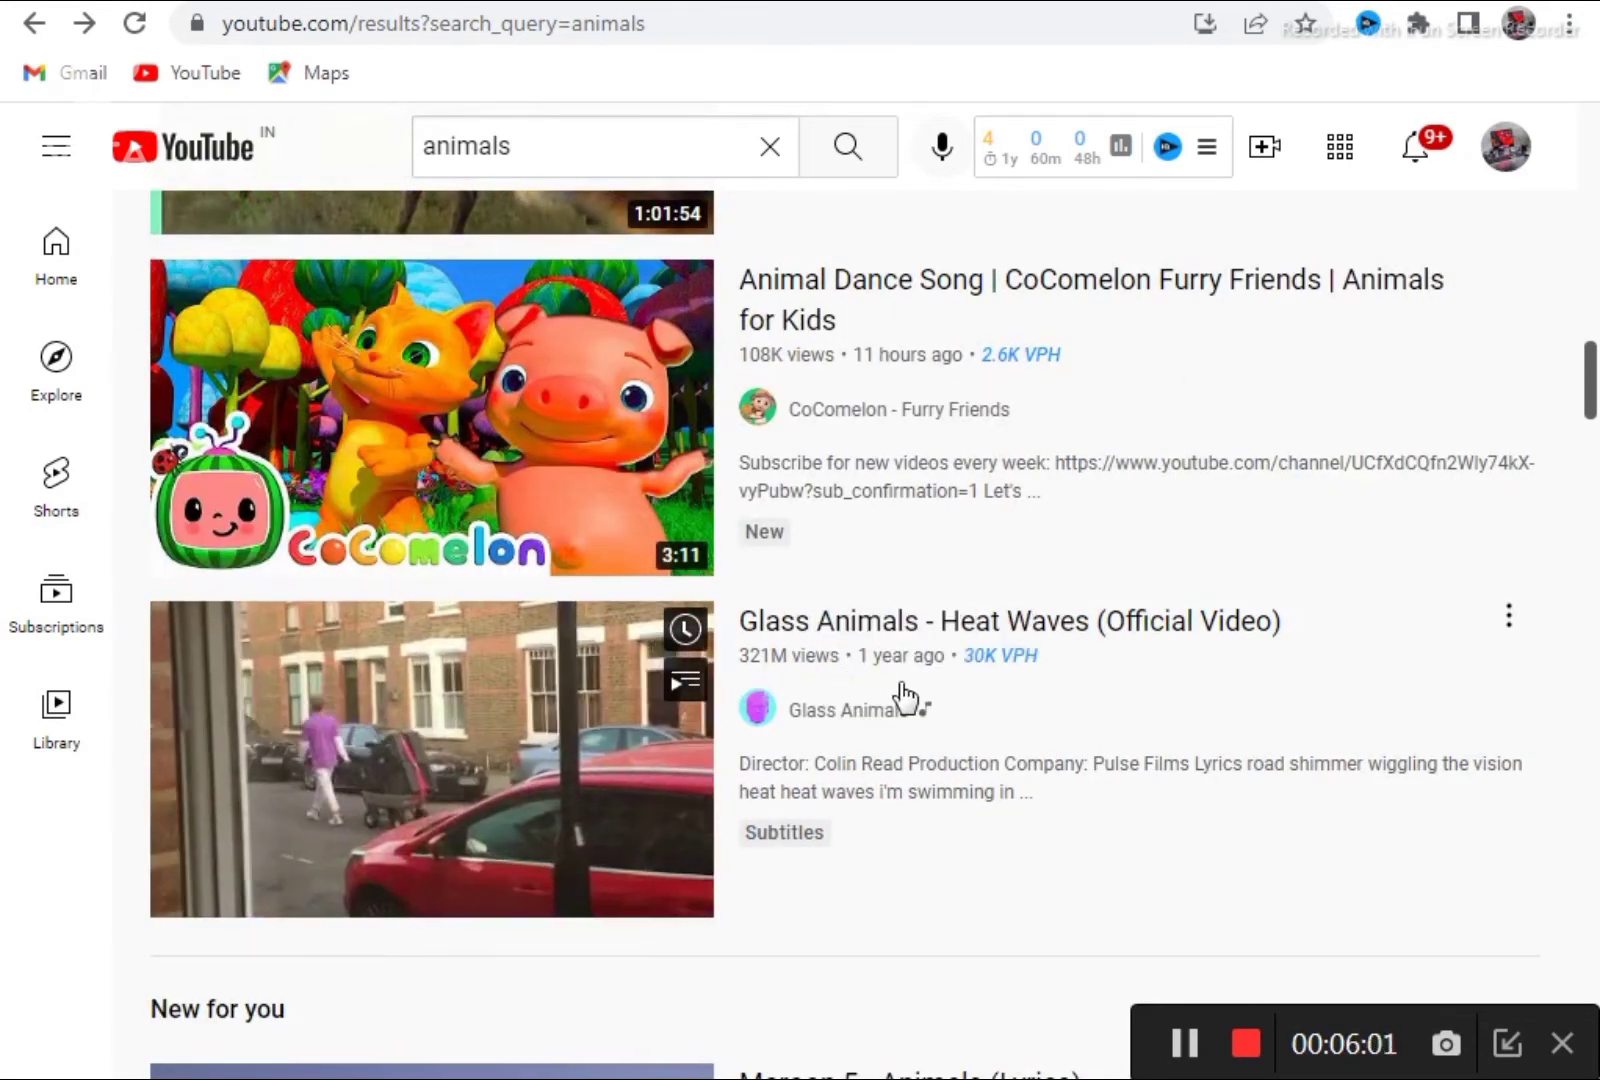
scroll(903, 479, "up", 9)
scroll(905, 477, "down", 2)
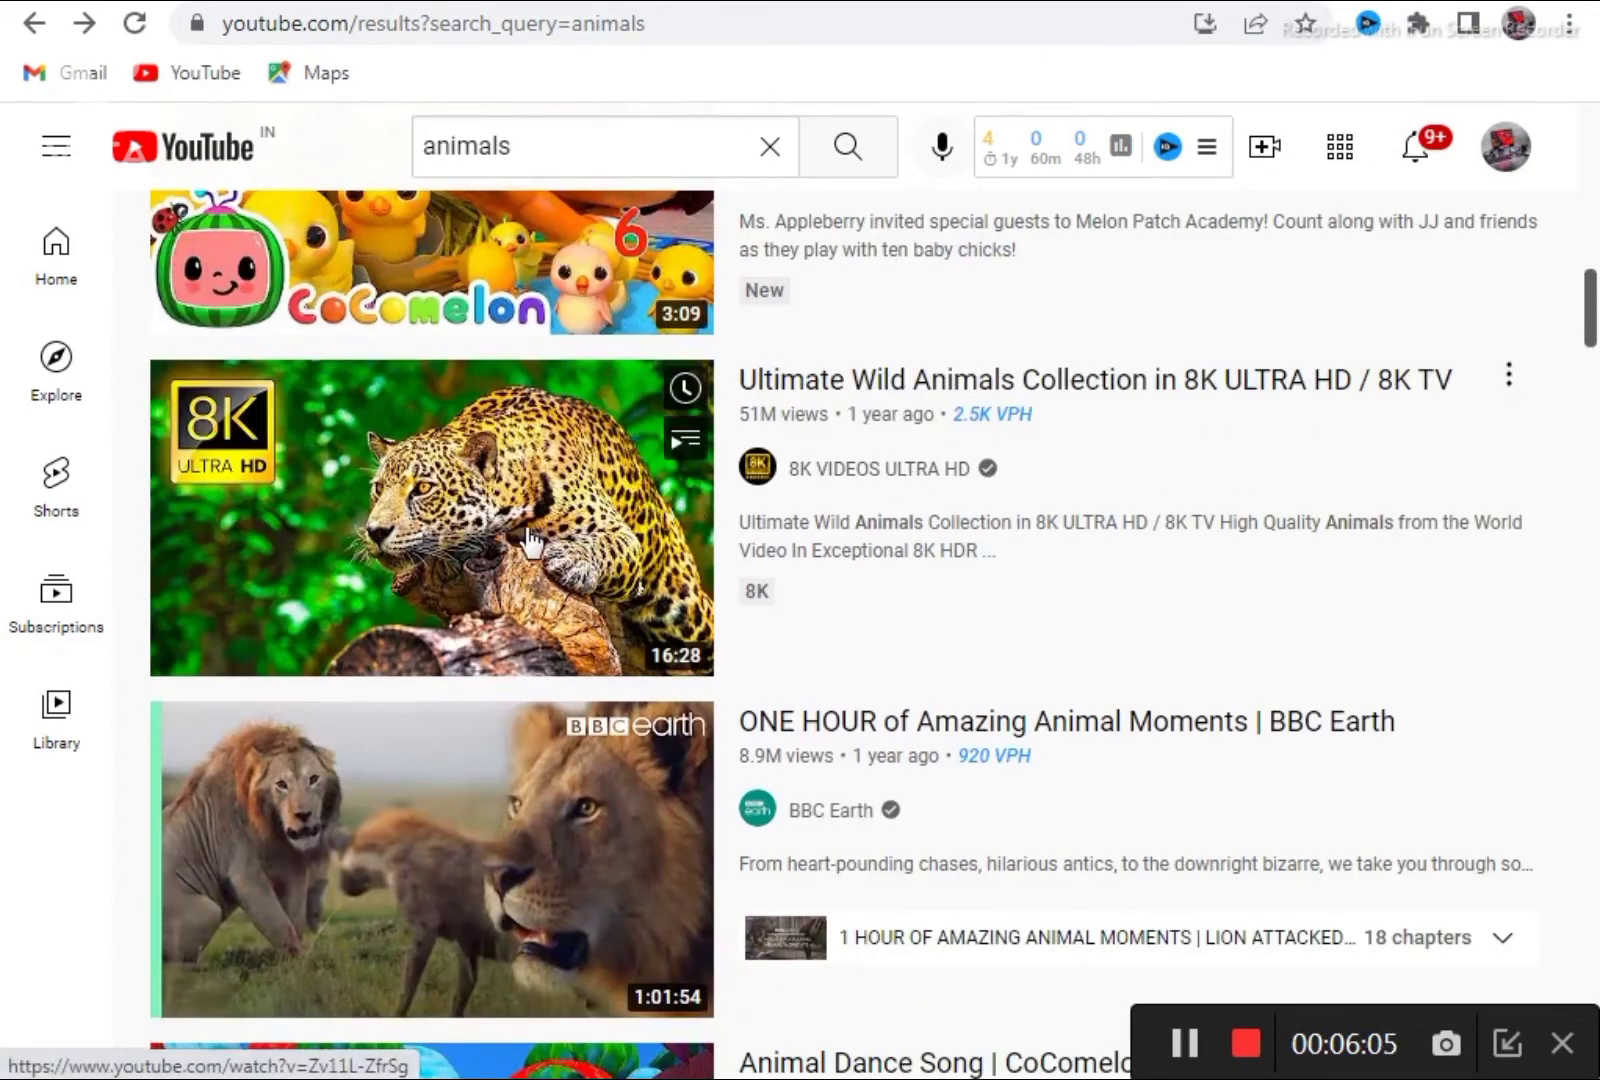
mouse_move(664, 565)
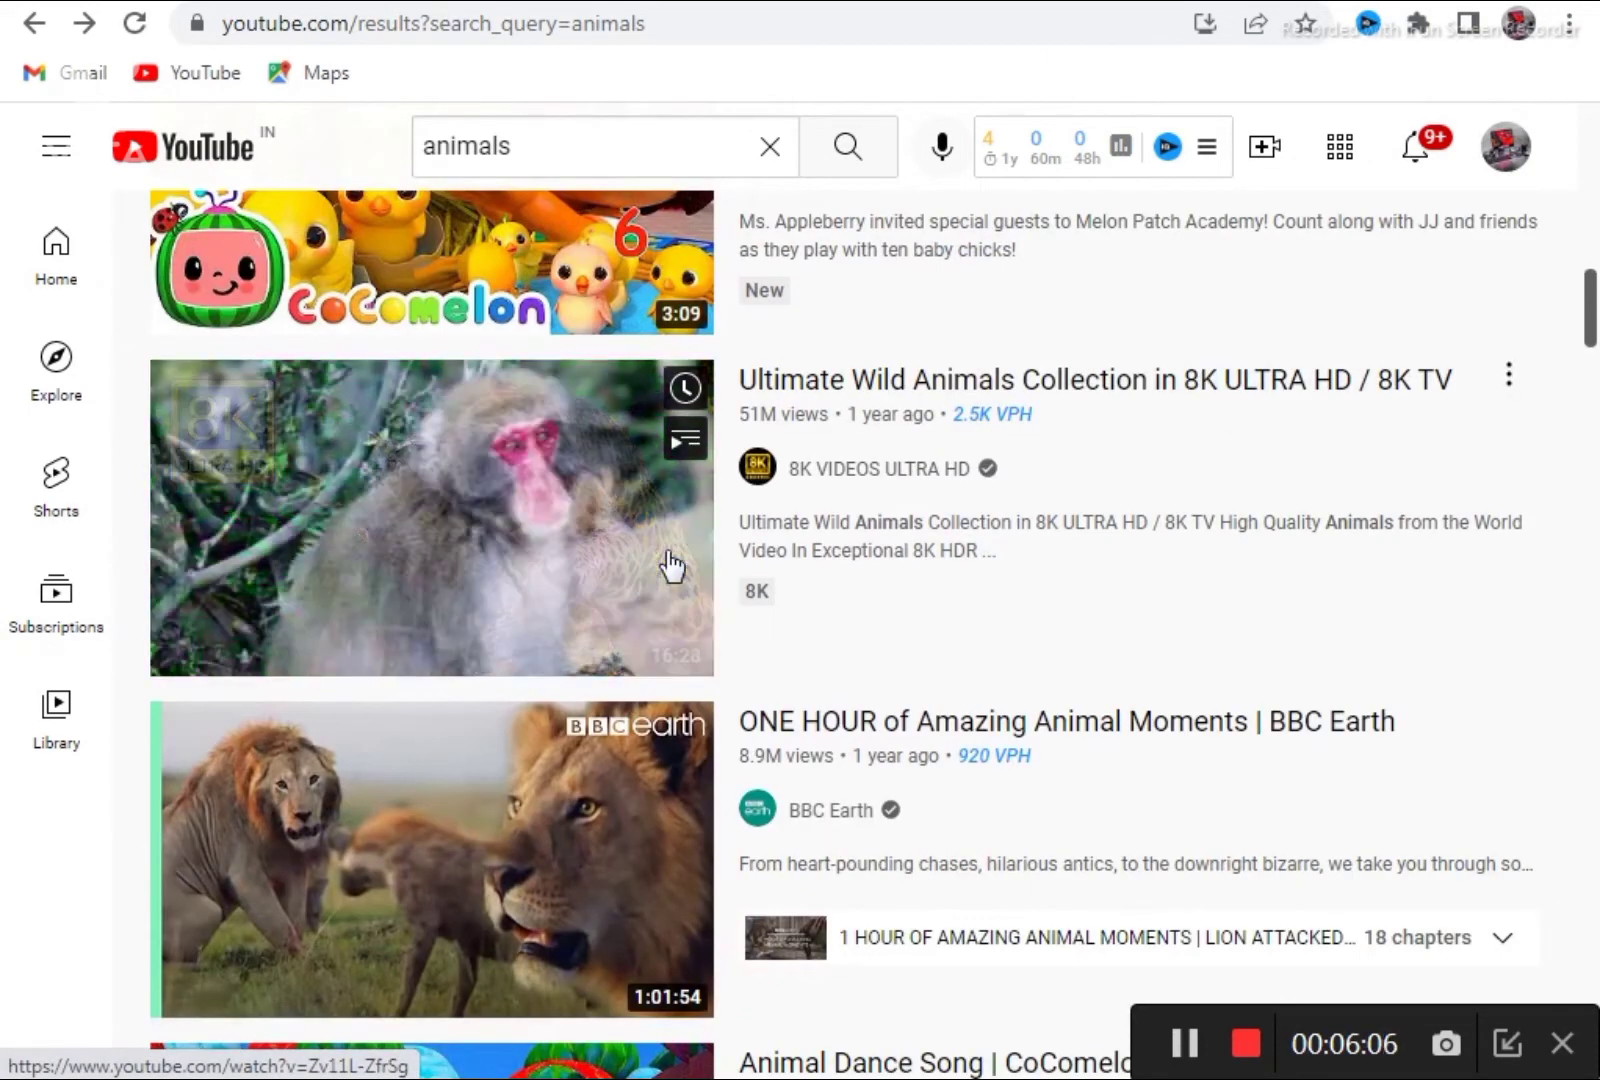
left_click(541, 628)
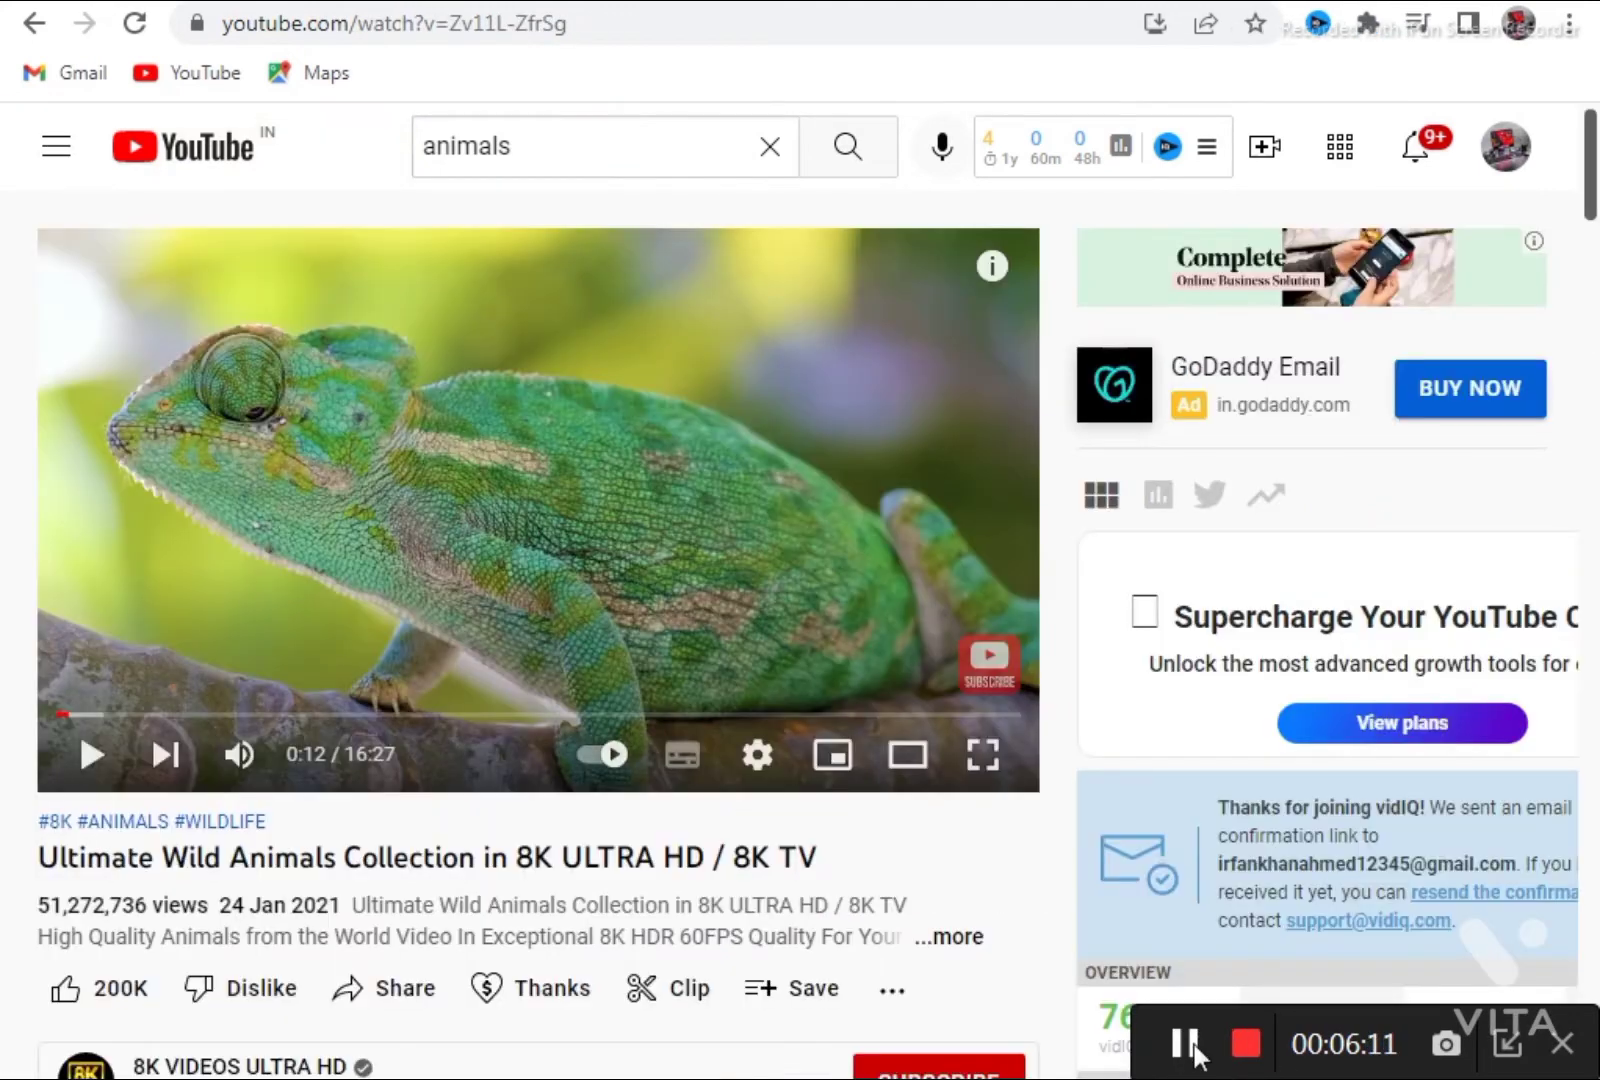
Copy the full title of the opened animals video from its watch page
scroll(550, 495, "down", 3)
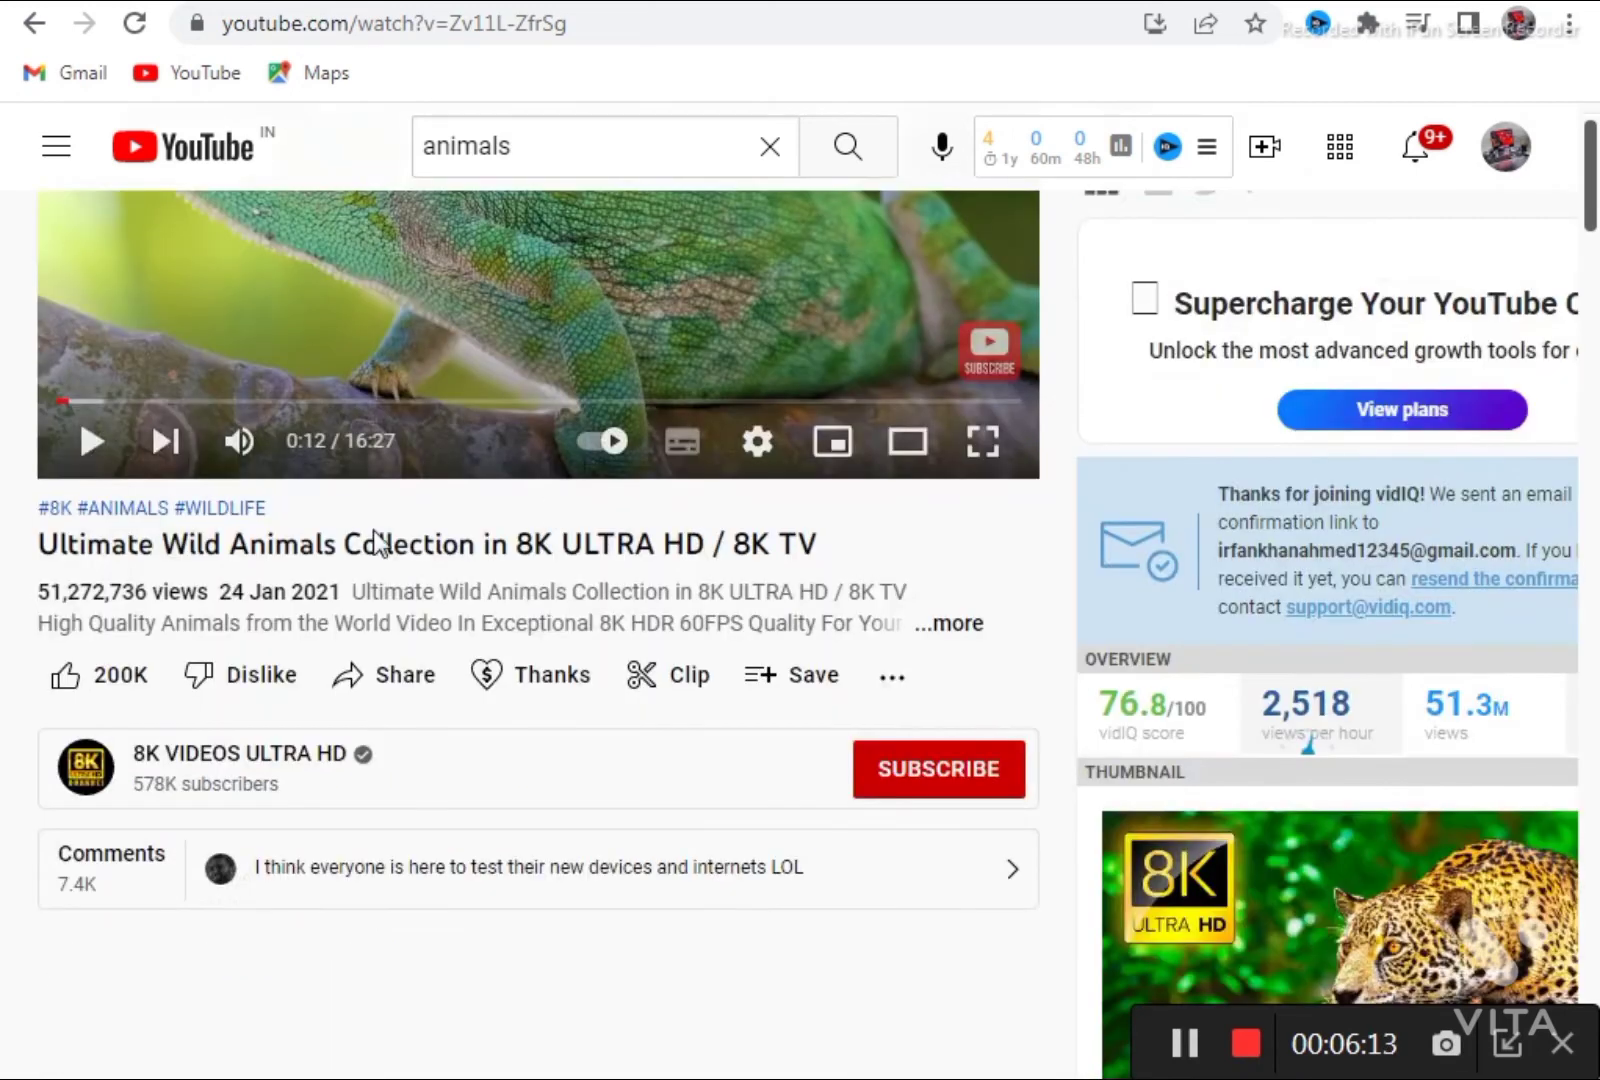
left_click_drag(42, 543, 785, 530)
right_click(785, 530)
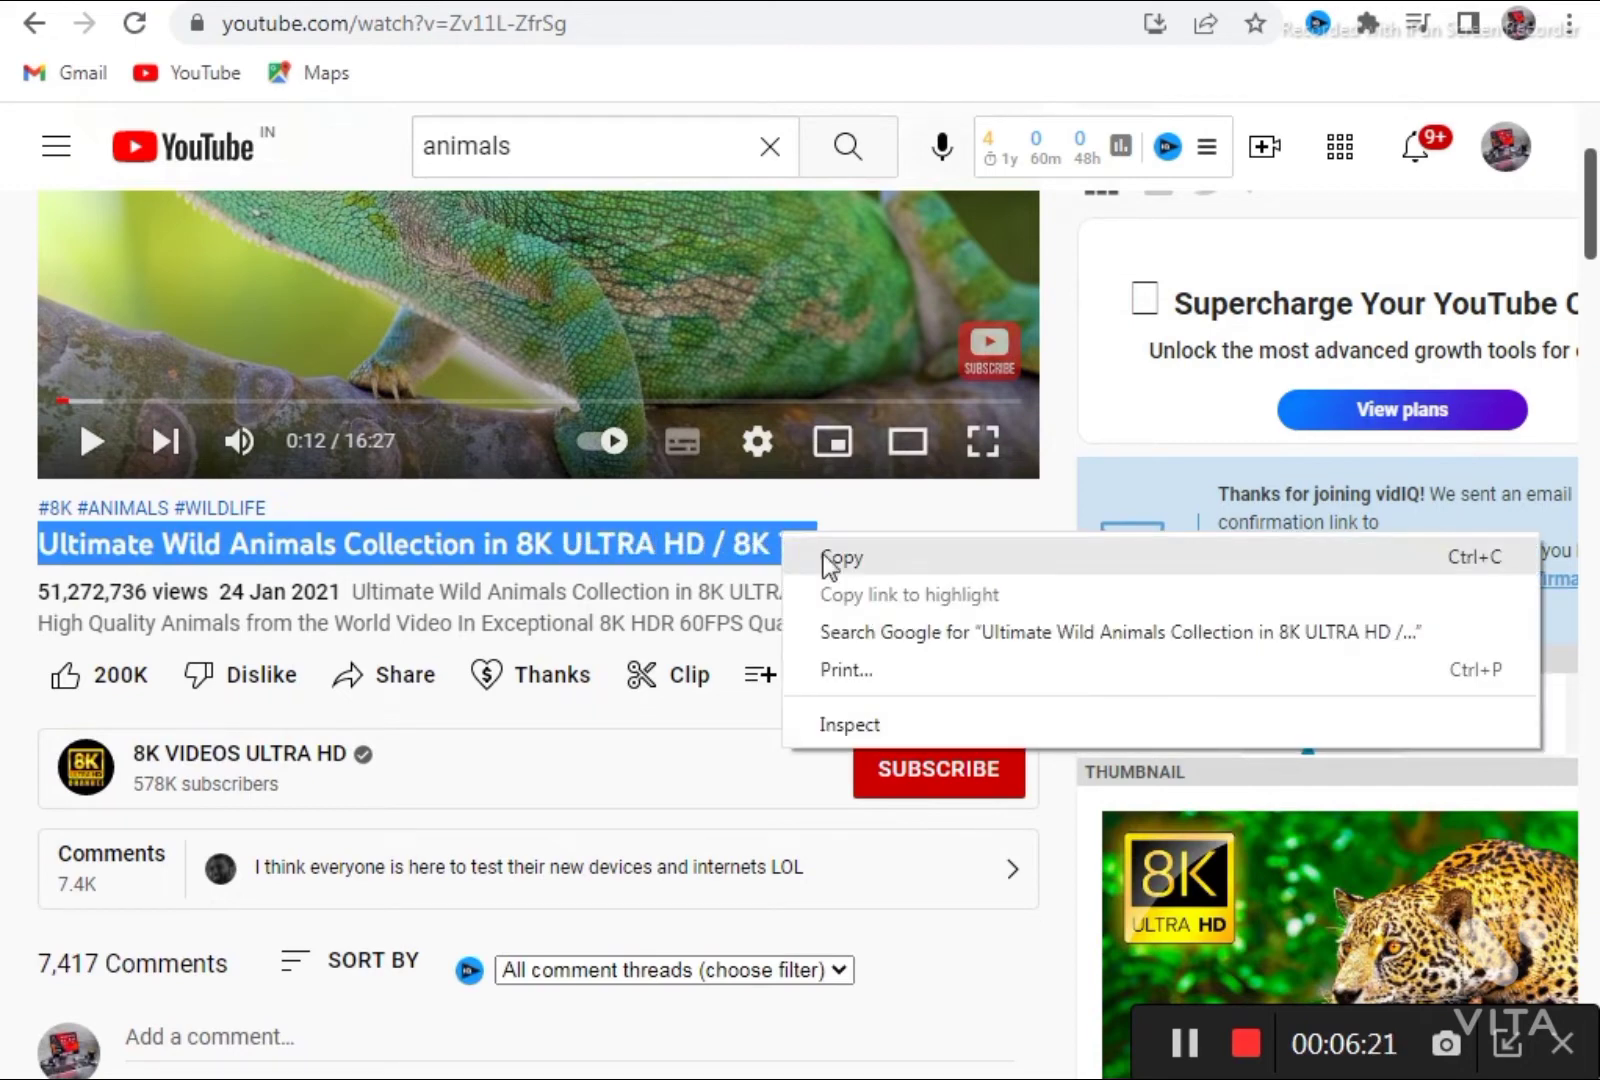
left_click(828, 565)
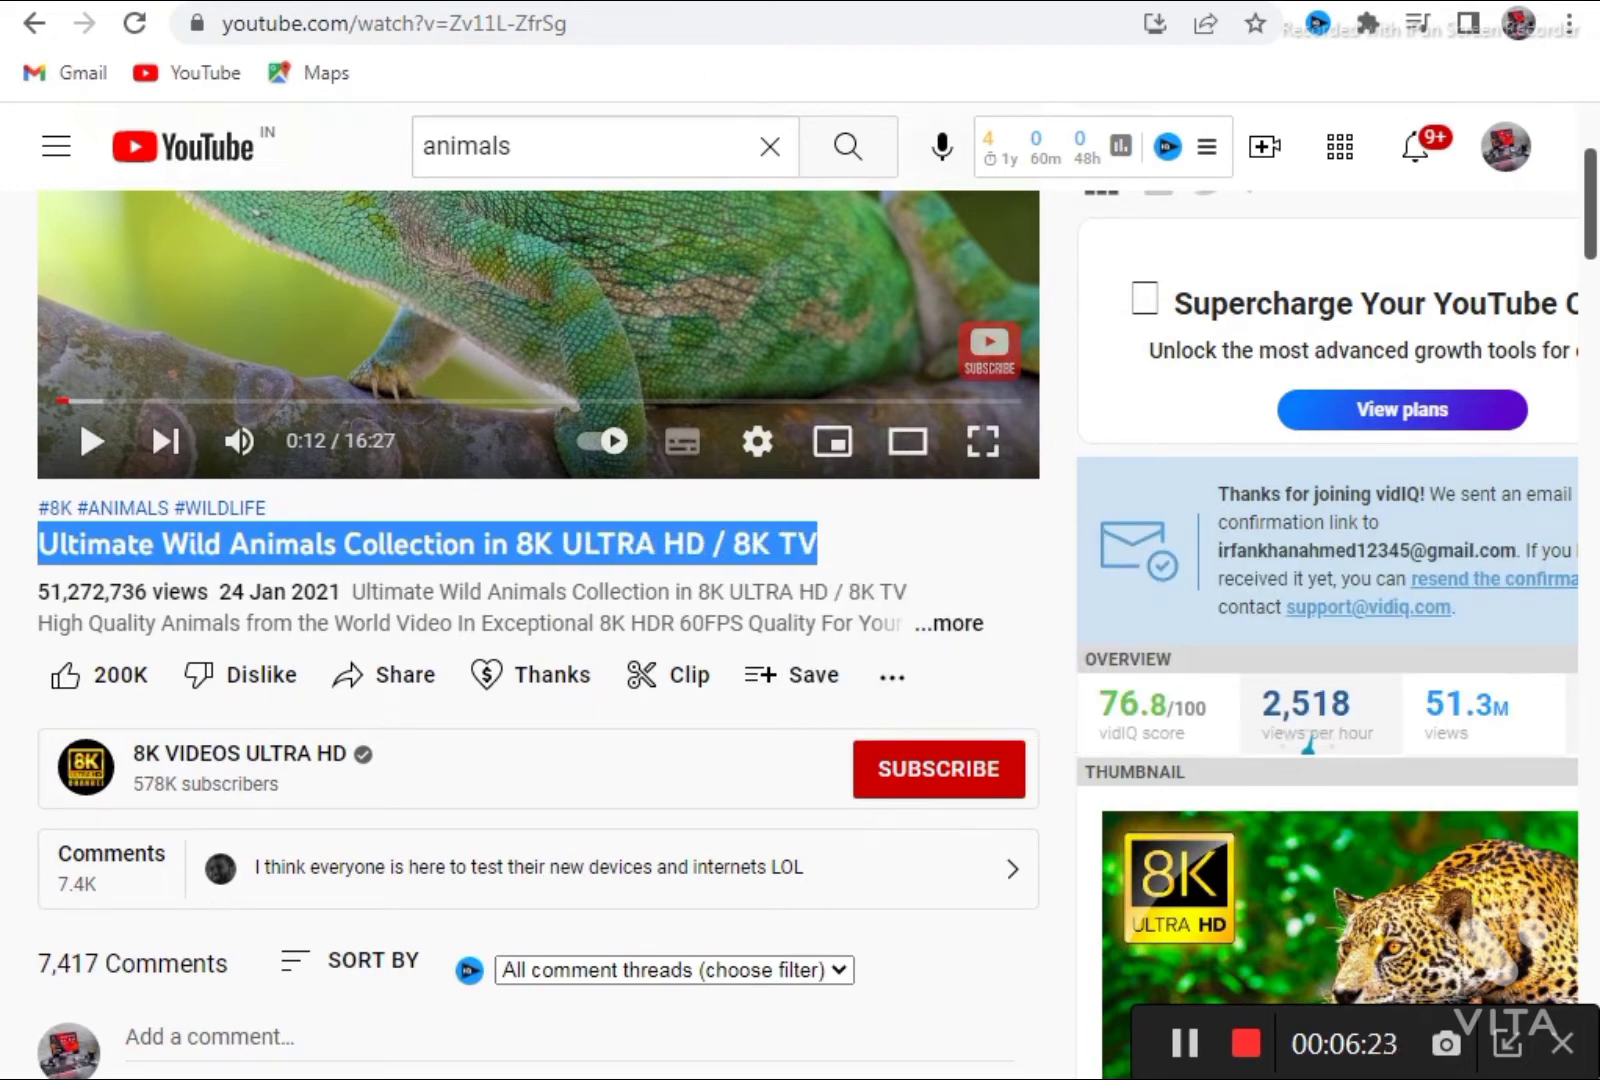
Switch to the BuzzFeed draft post and paste the copied video title as the post's title
key("ctrl+Tab")
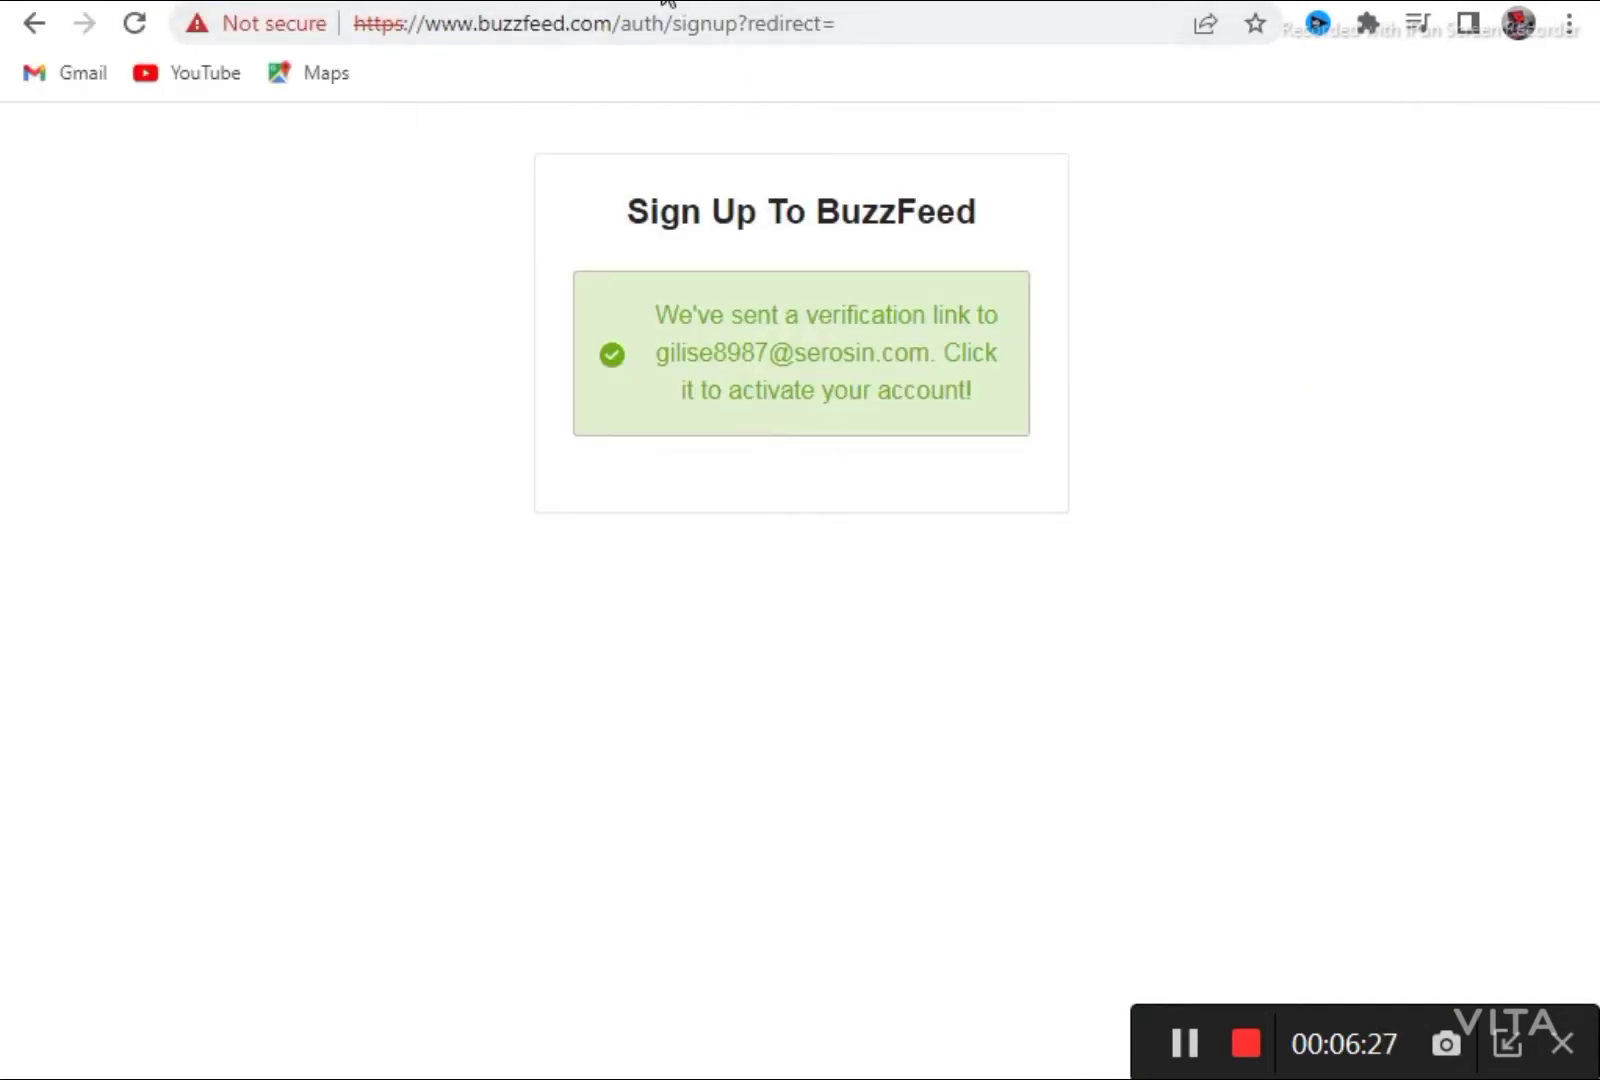
left_click(982, 2)
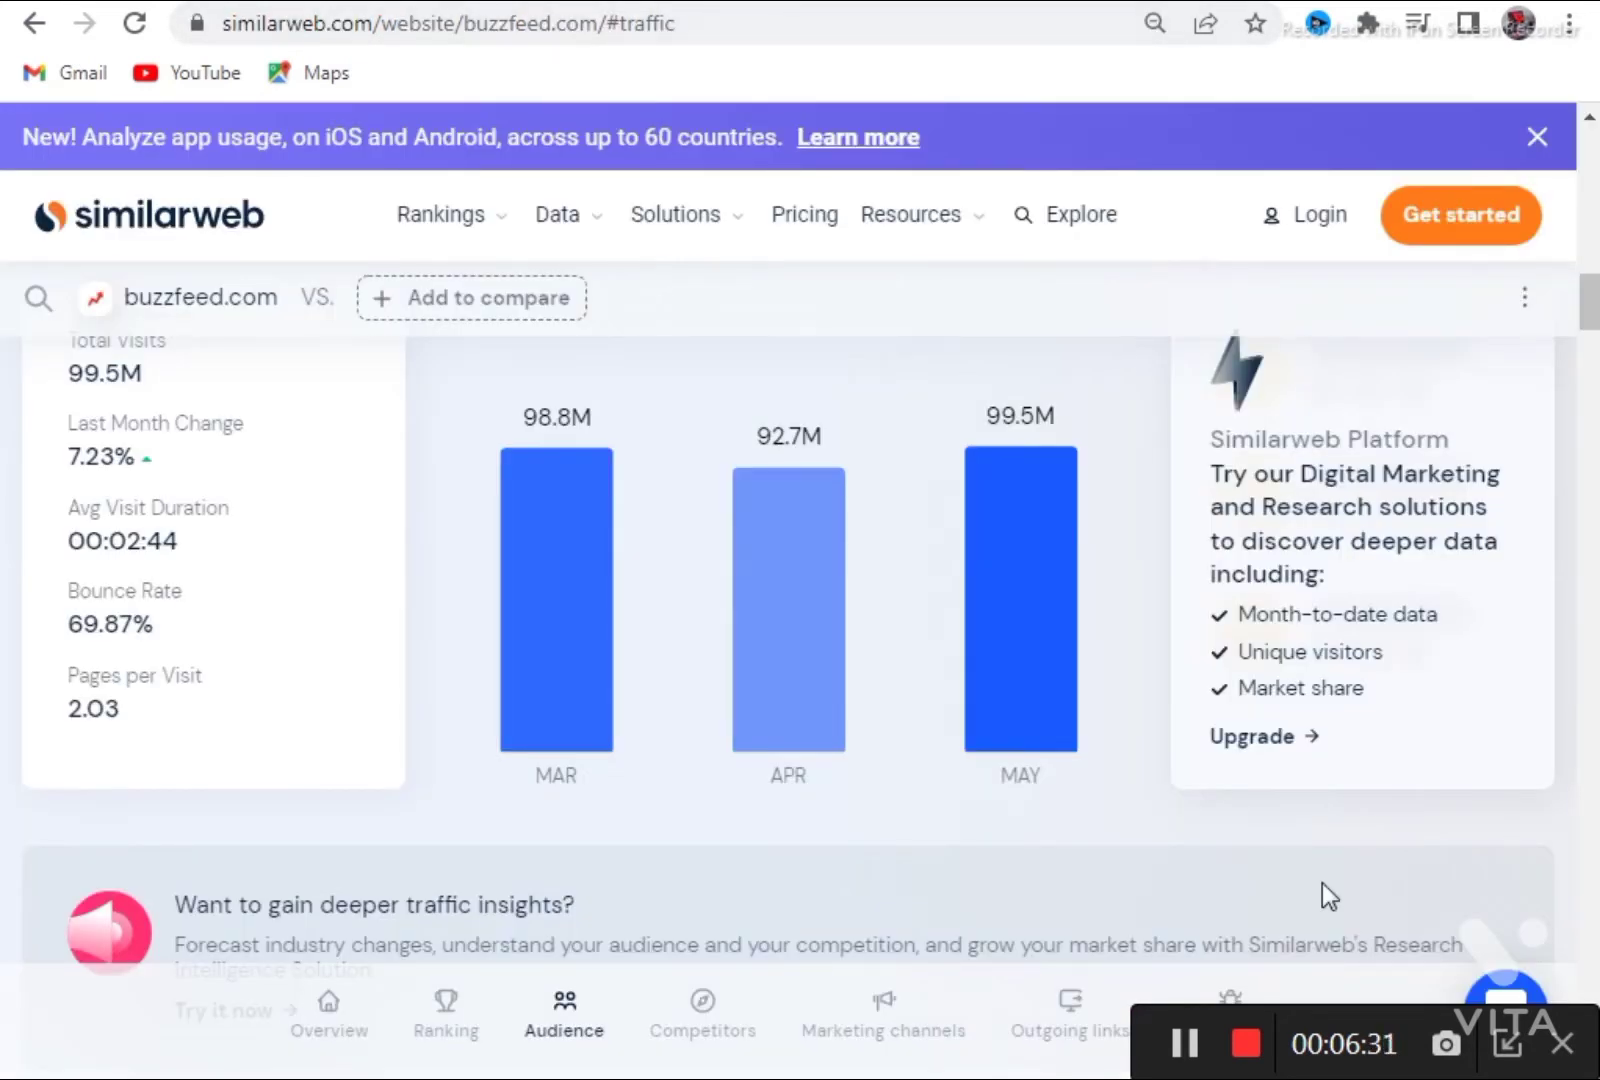
left_click(1183, 1046)
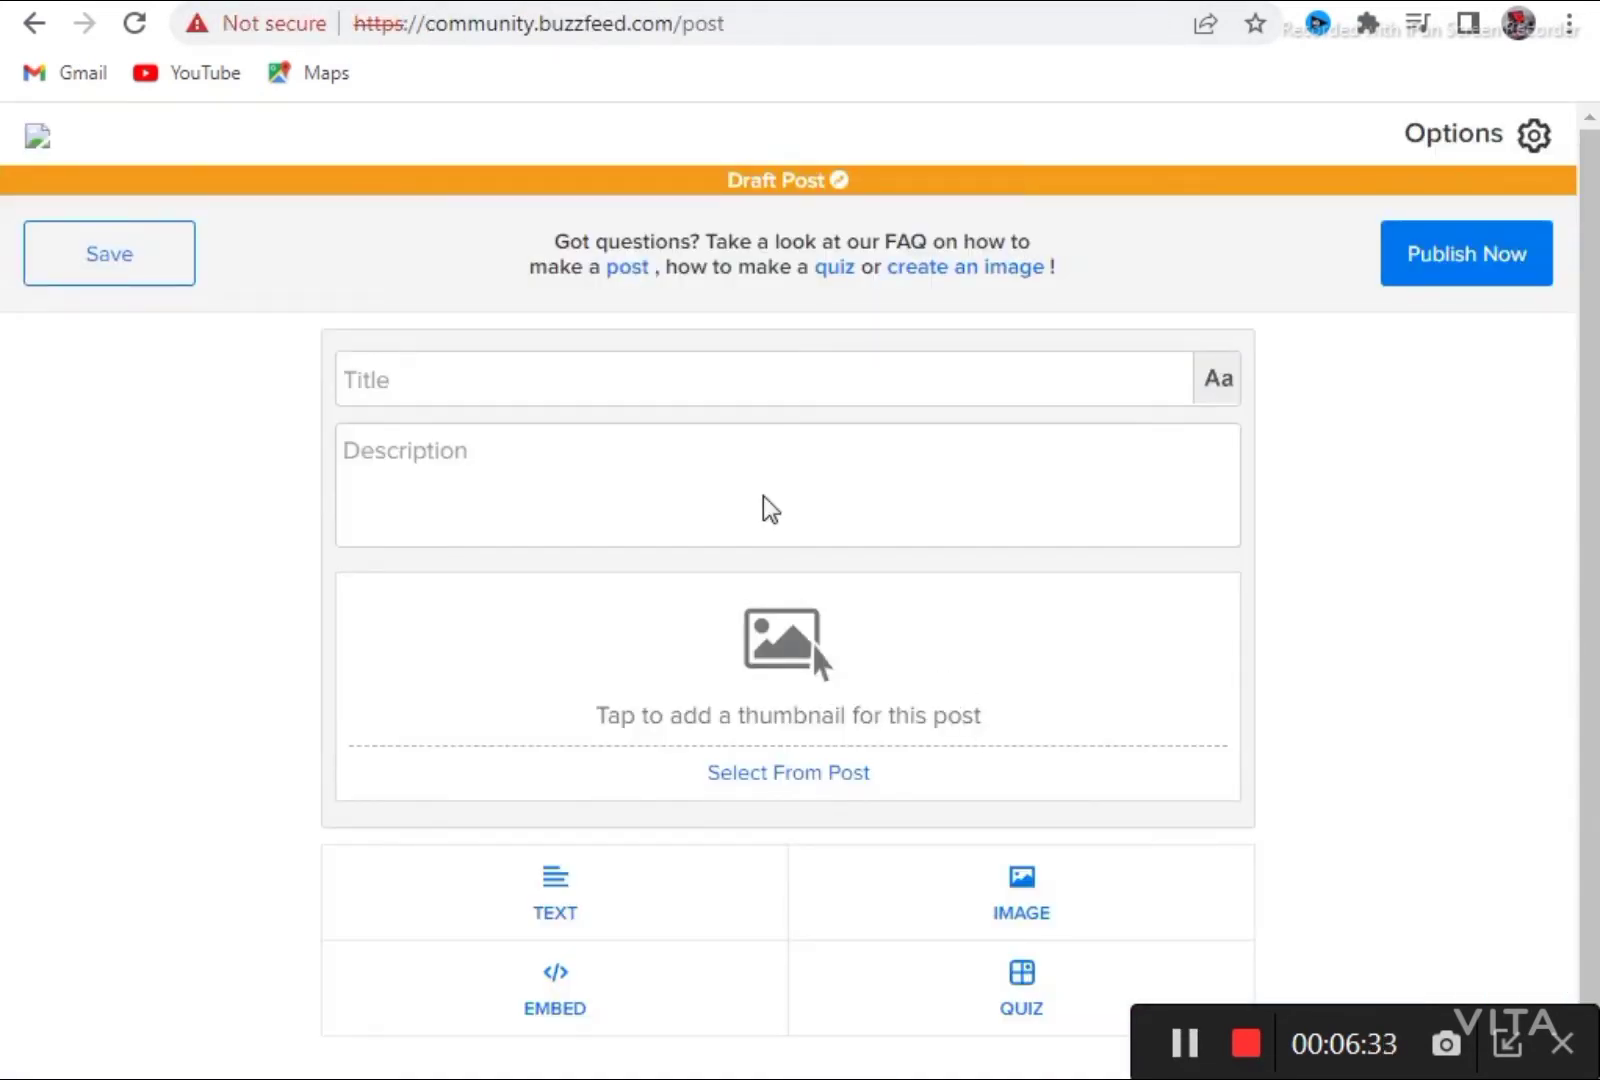
left_click(664, 376)
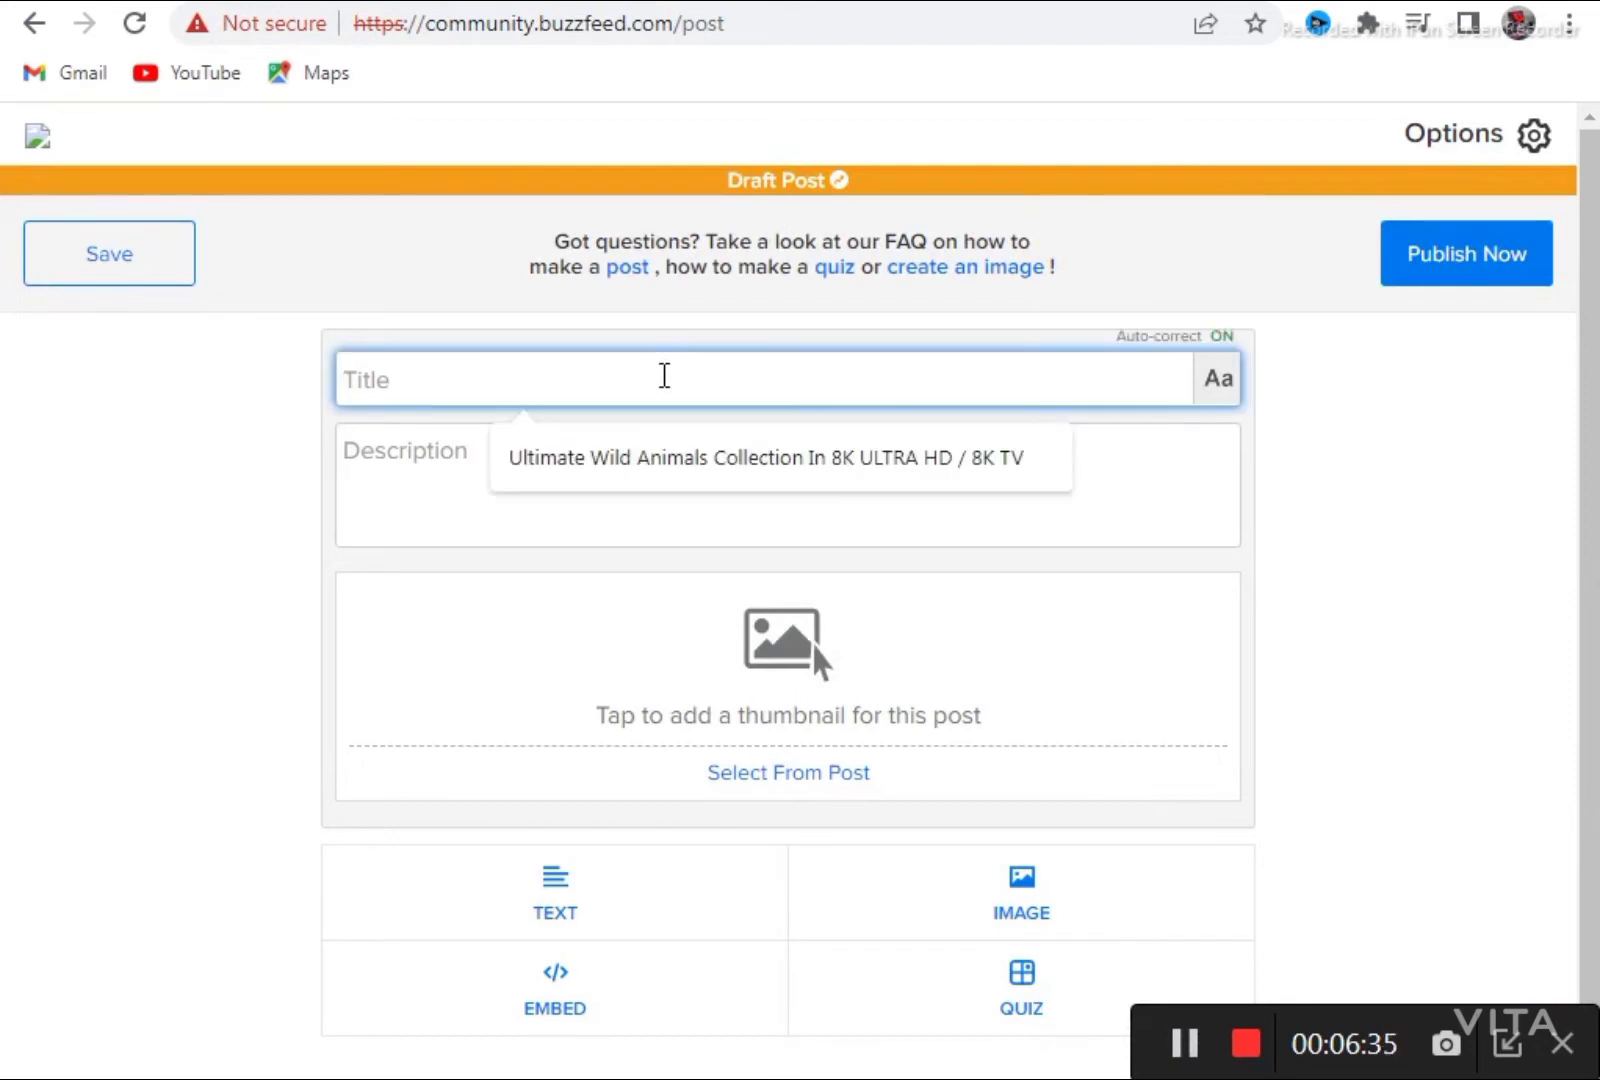
key("ctrl+v")
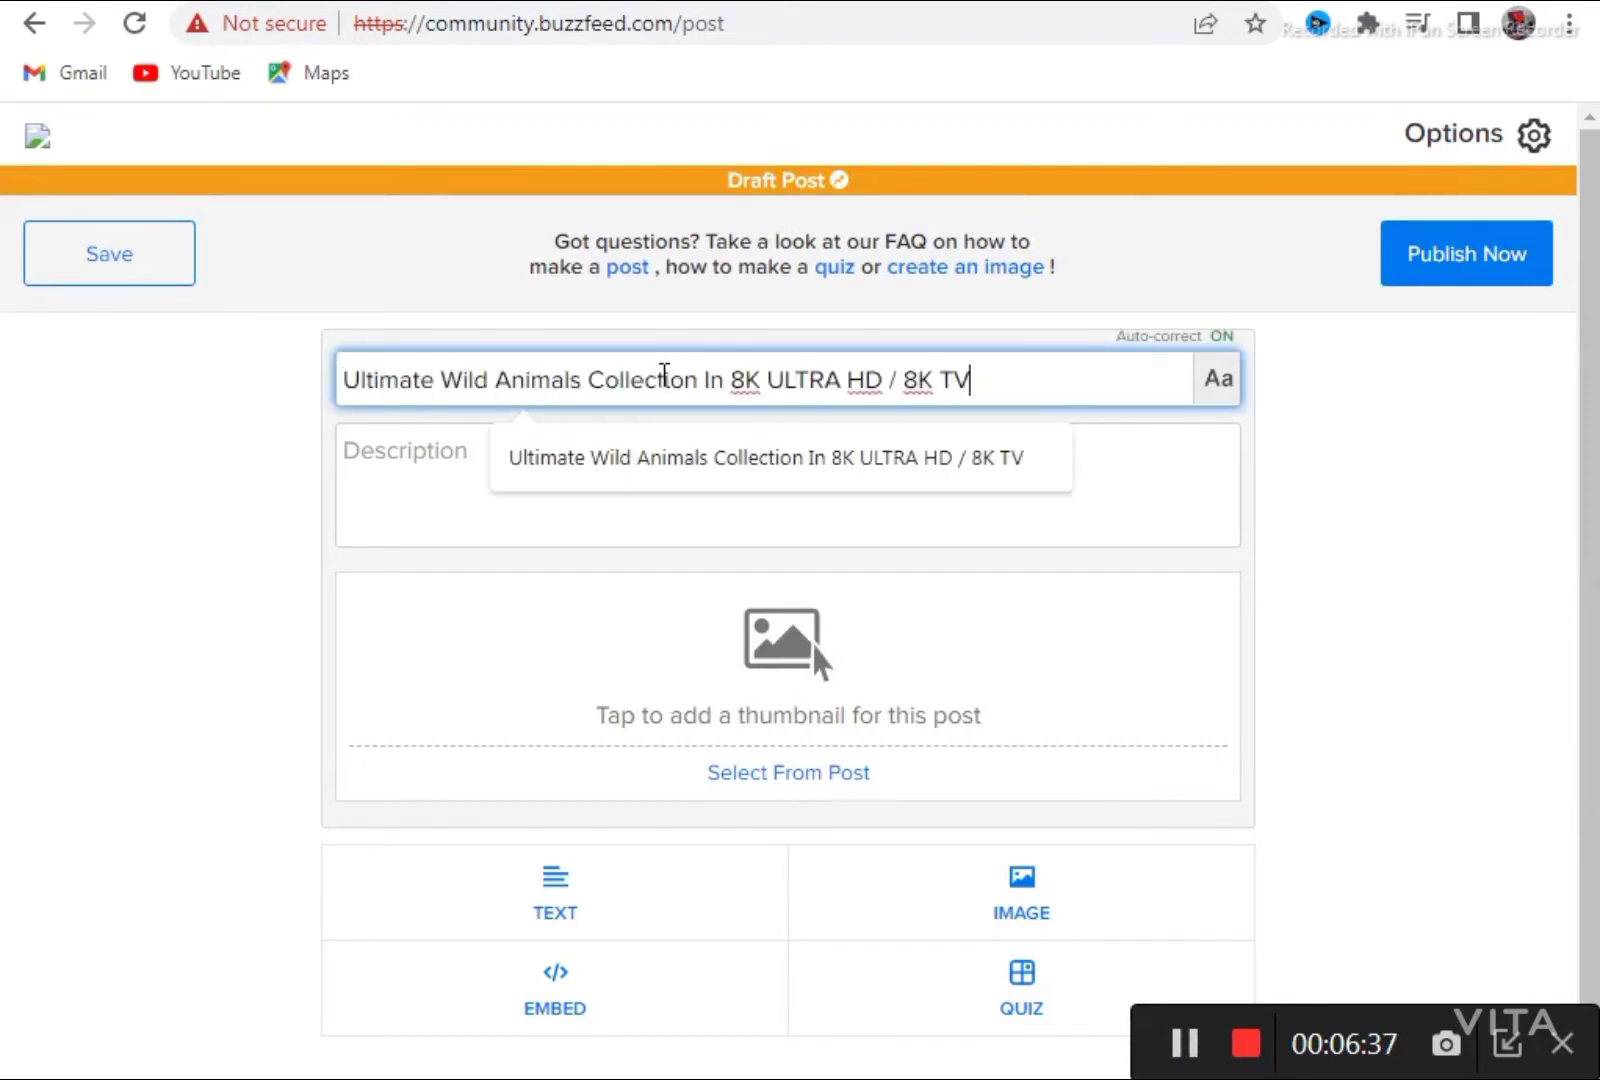
Return to the YouTube video, expand its description and copy the passage from "High Quality Animals" through "Office 365"
left_click(442, 496)
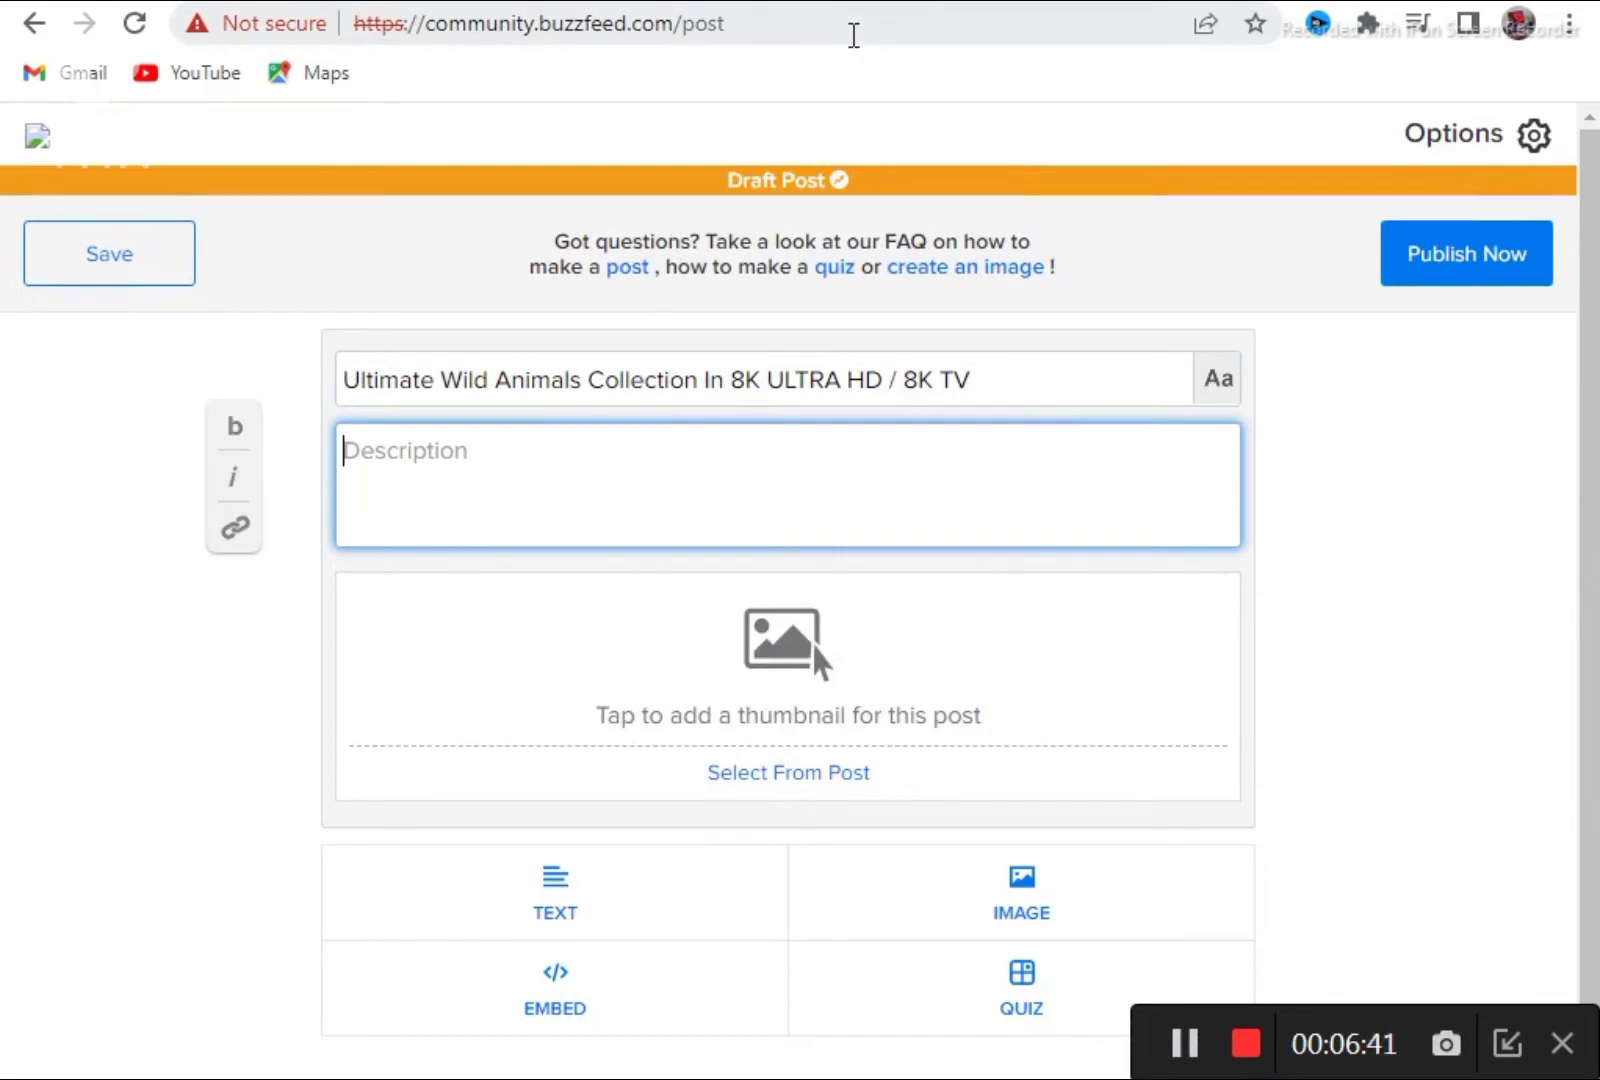
left_click(473, 2)
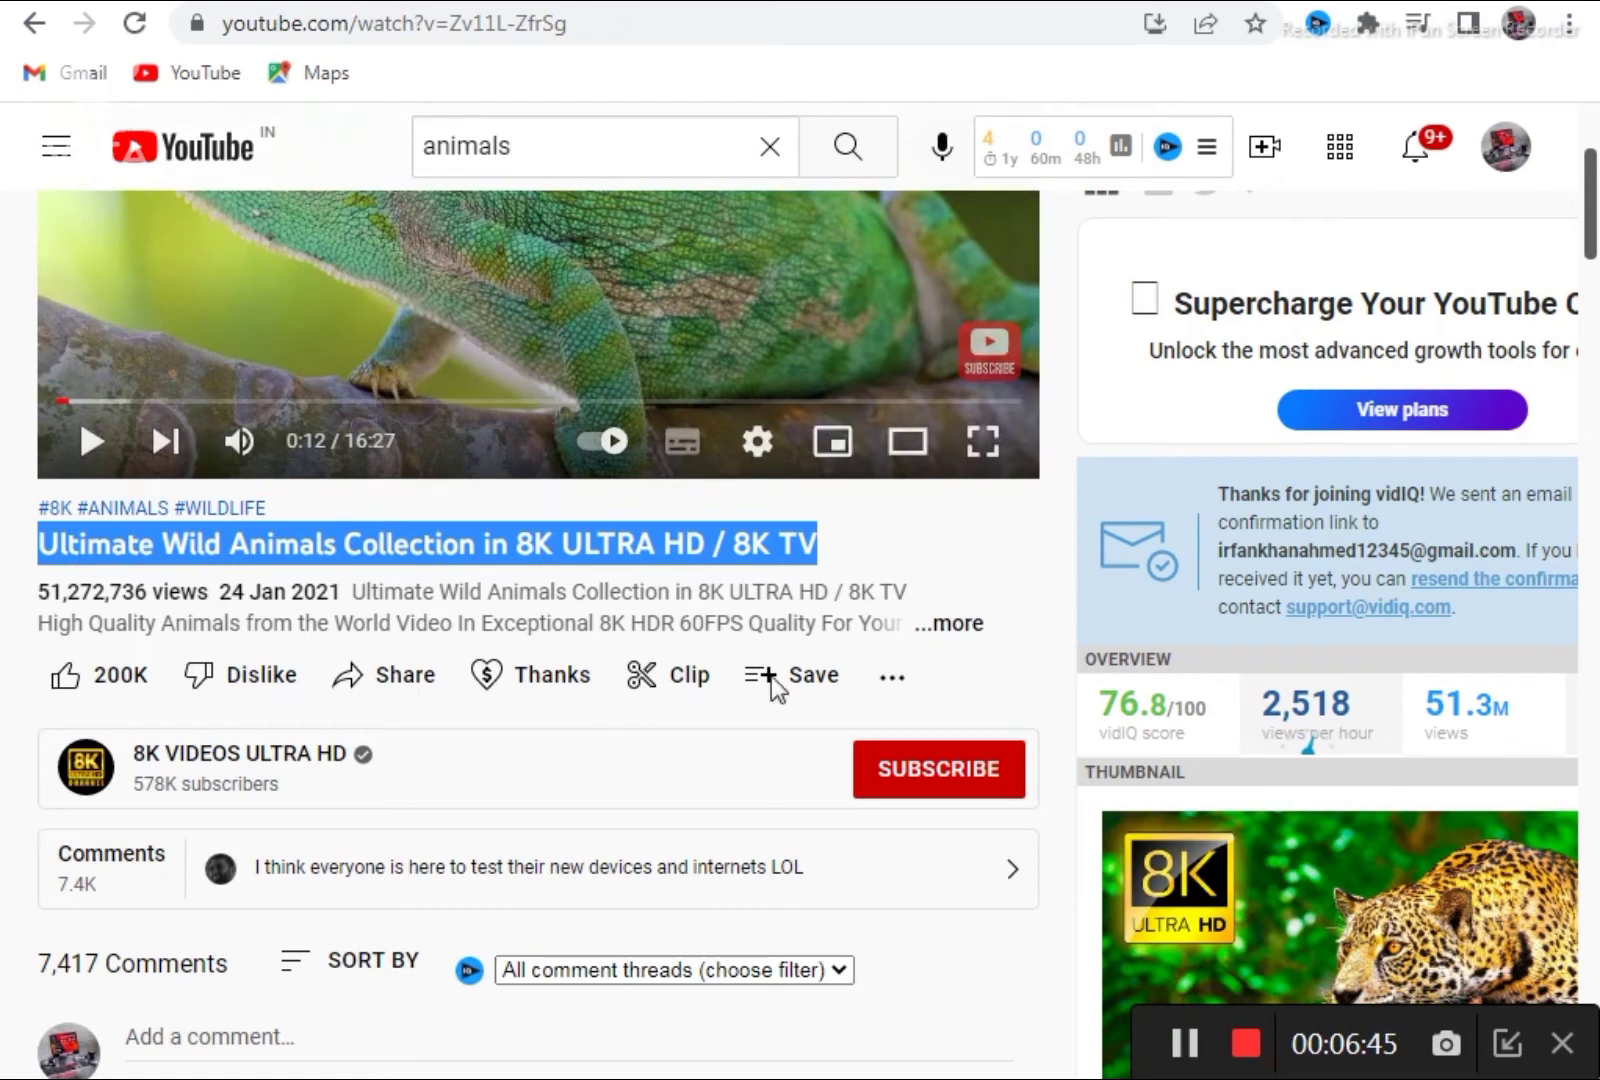
left_click(958, 628)
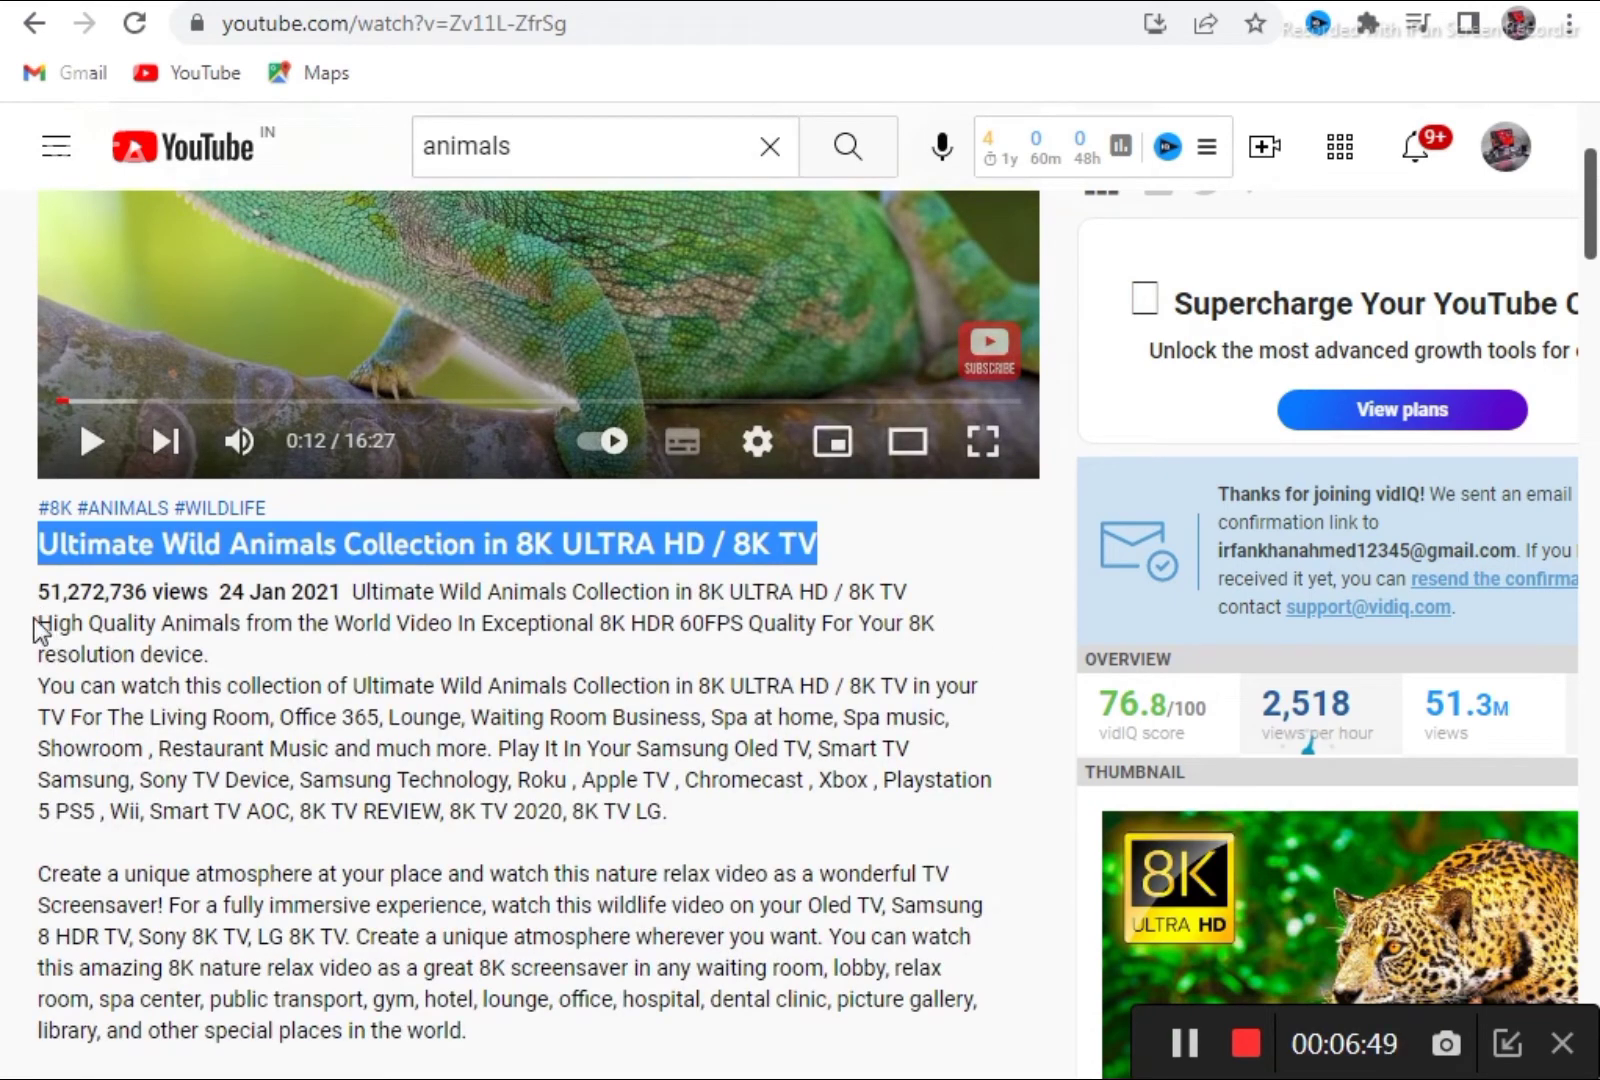
left_click_drag(38, 622, 384, 716)
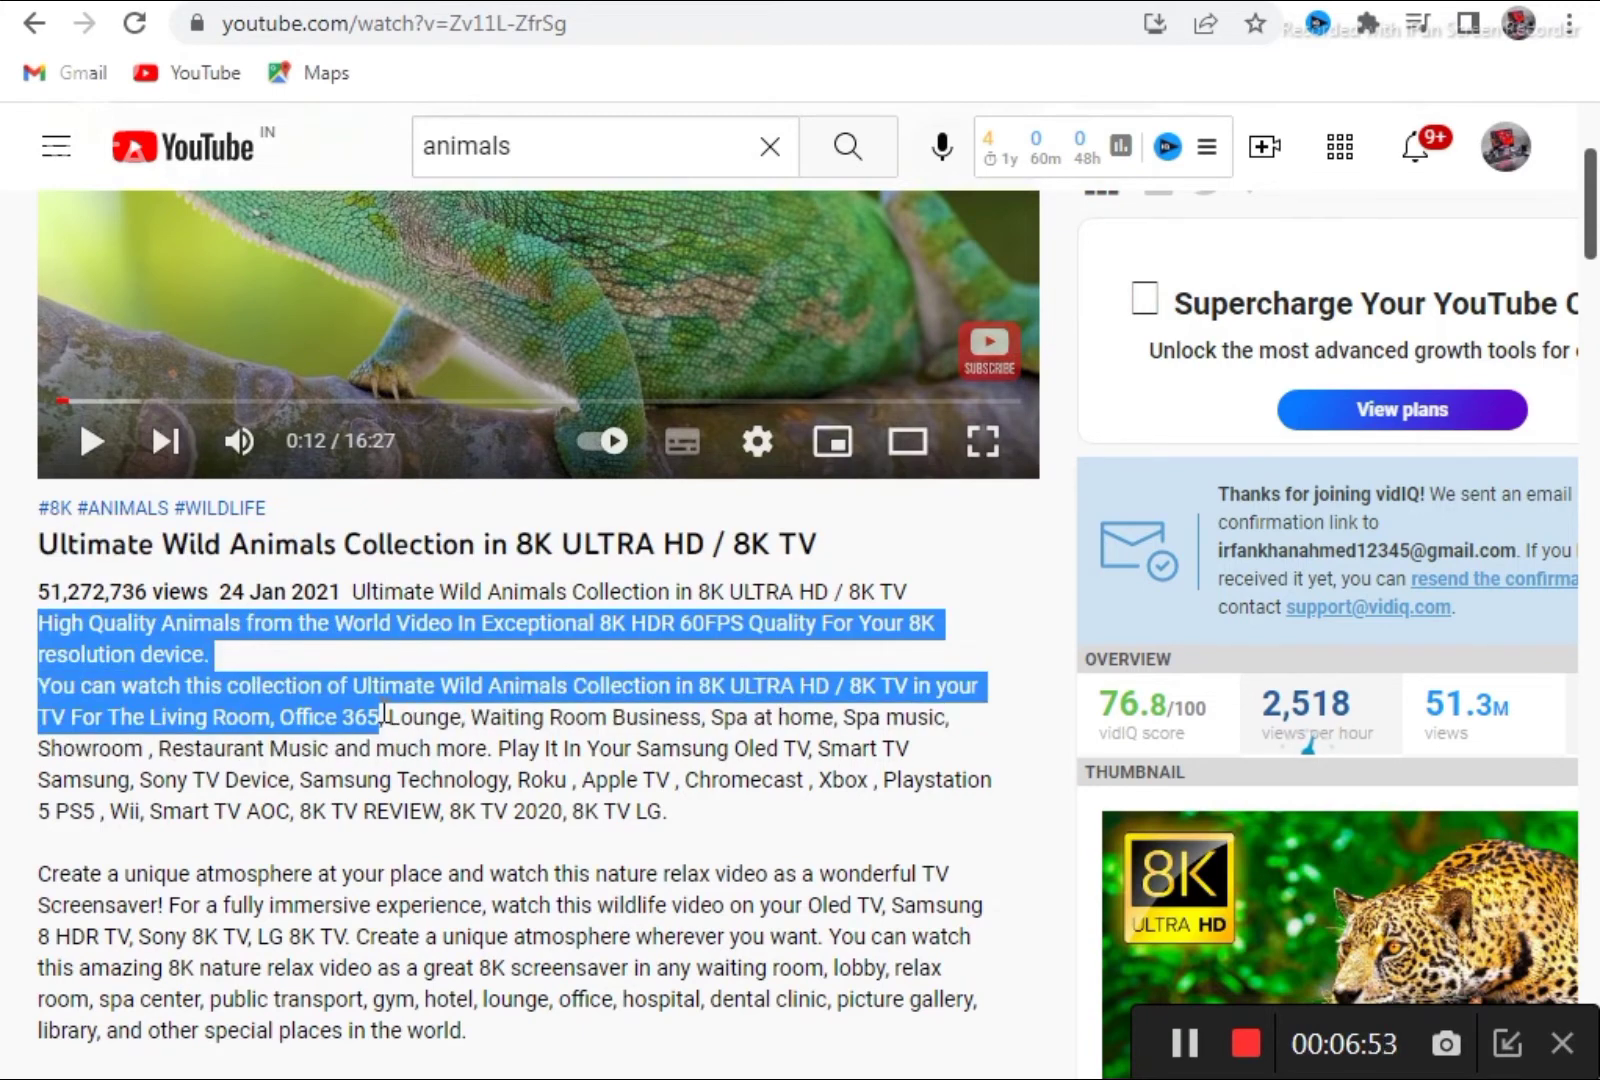
right_click(372, 716)
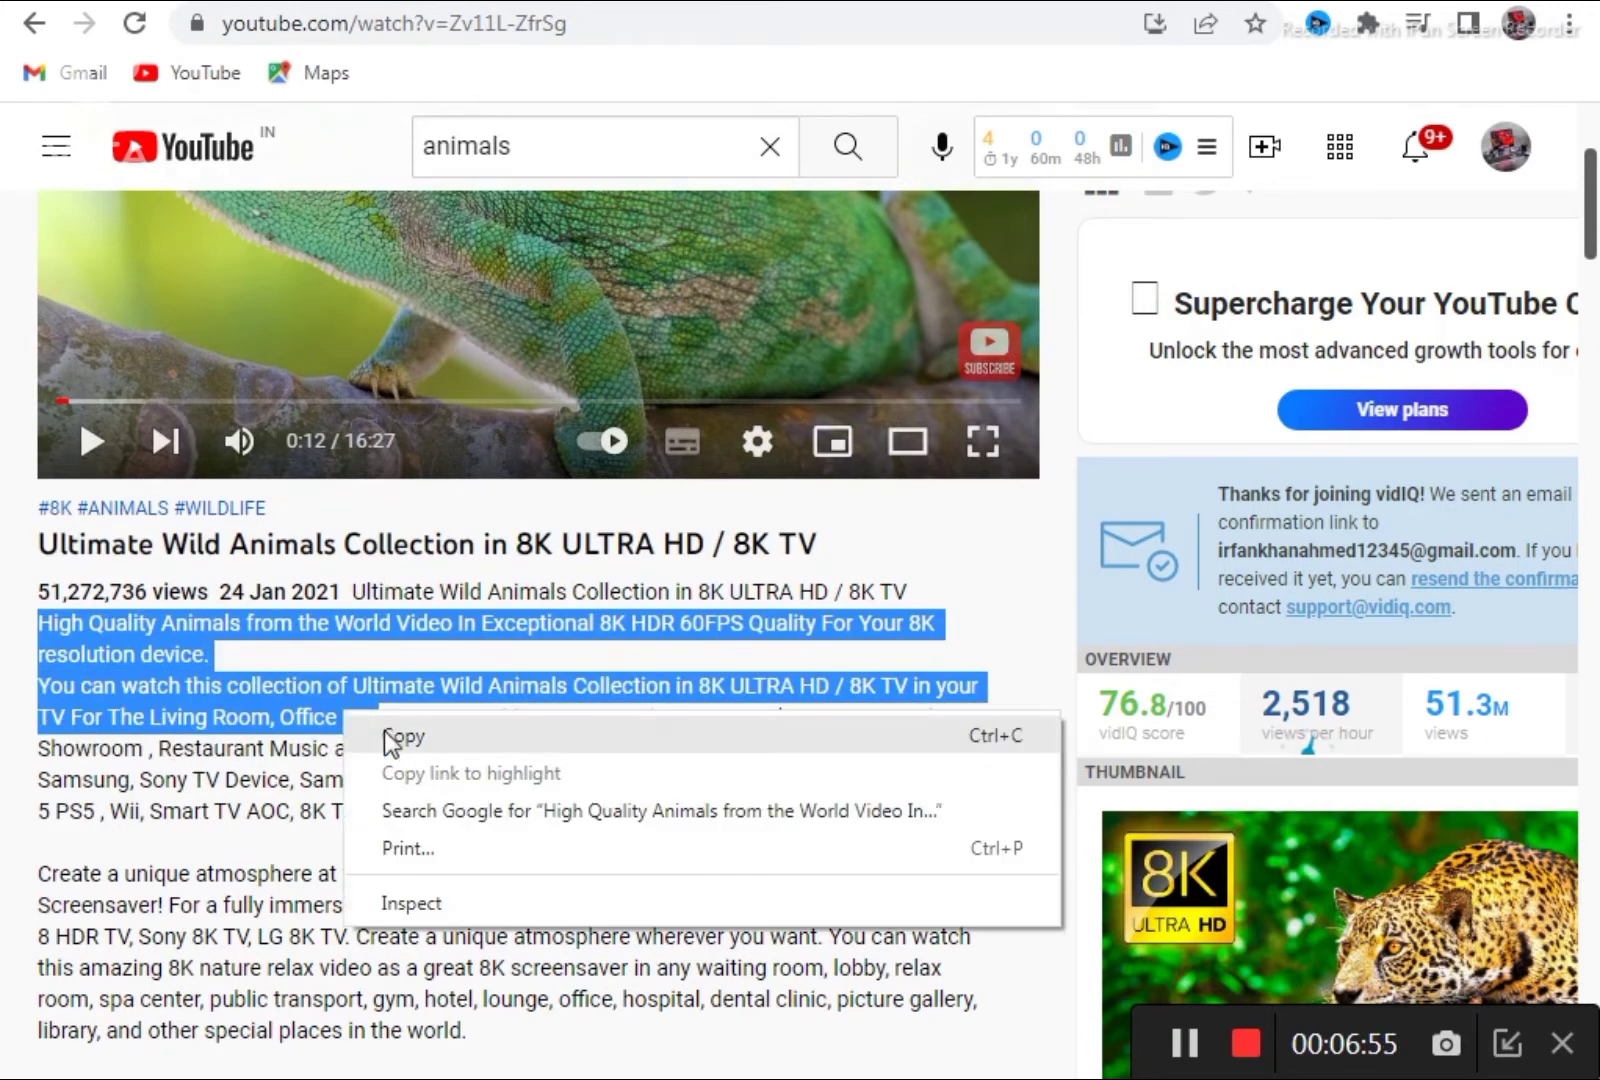
left_click(395, 734)
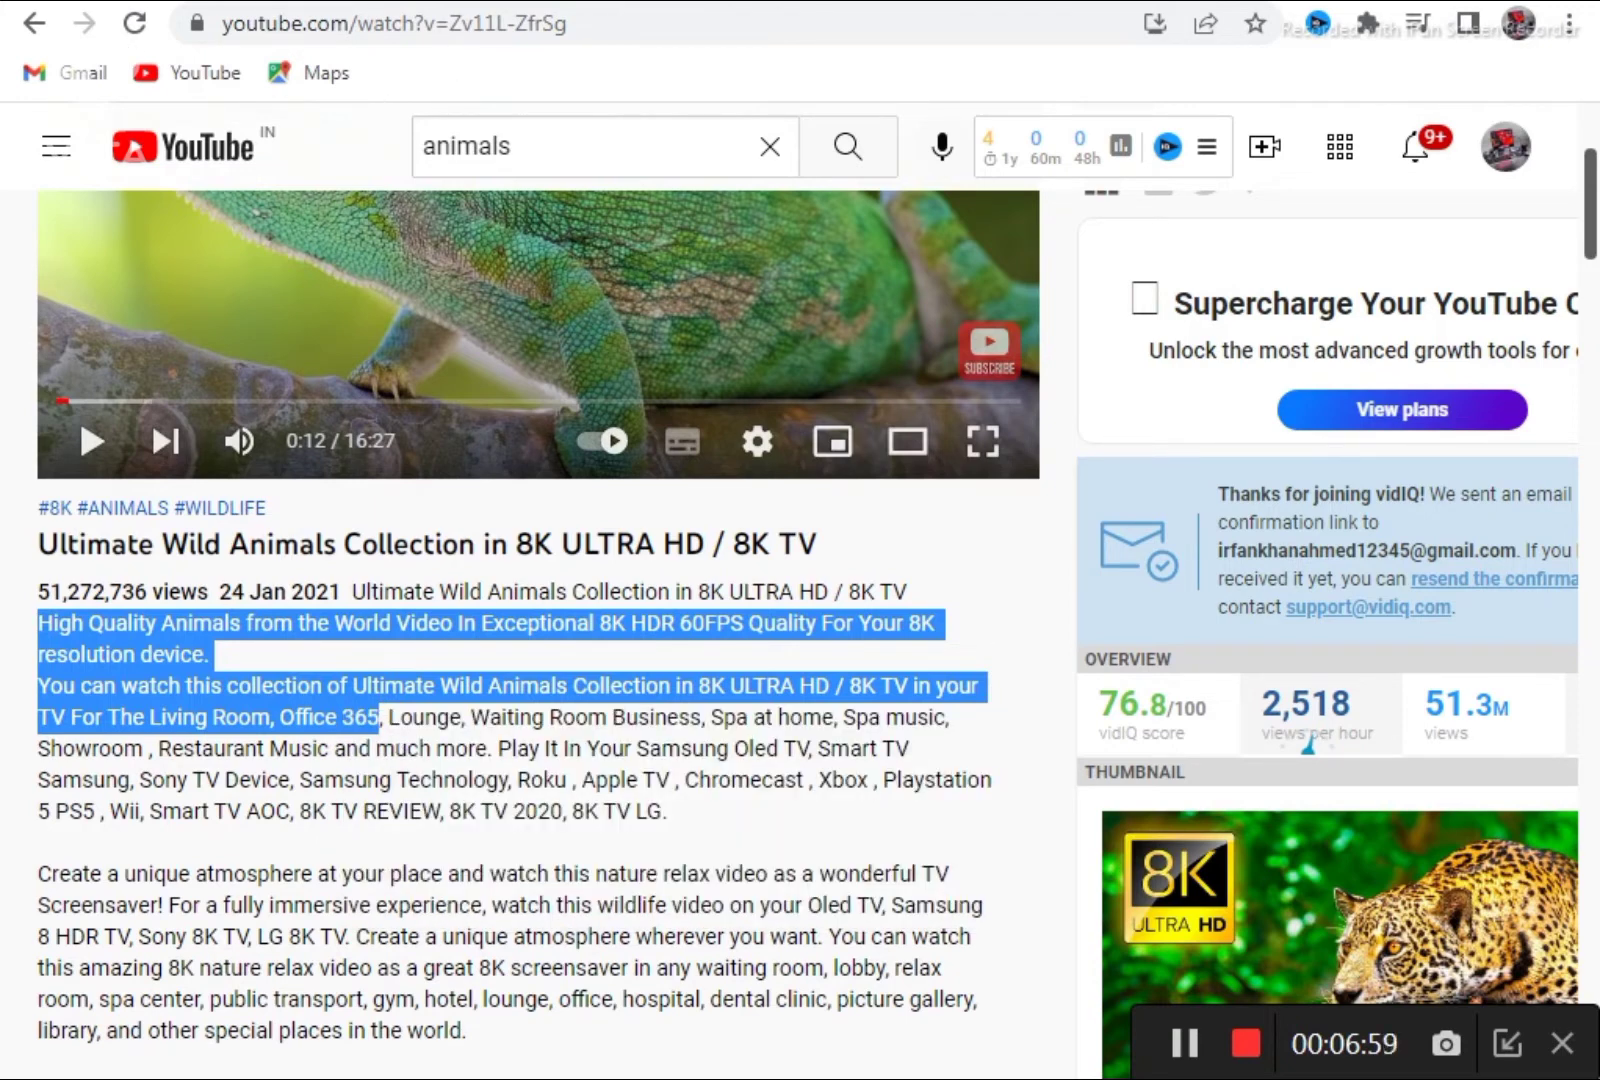
Paste the copied passage into the description of the BuzzFeed draft post
left_click(100, 0)
left_click(462, 458)
key("ctrl+v")
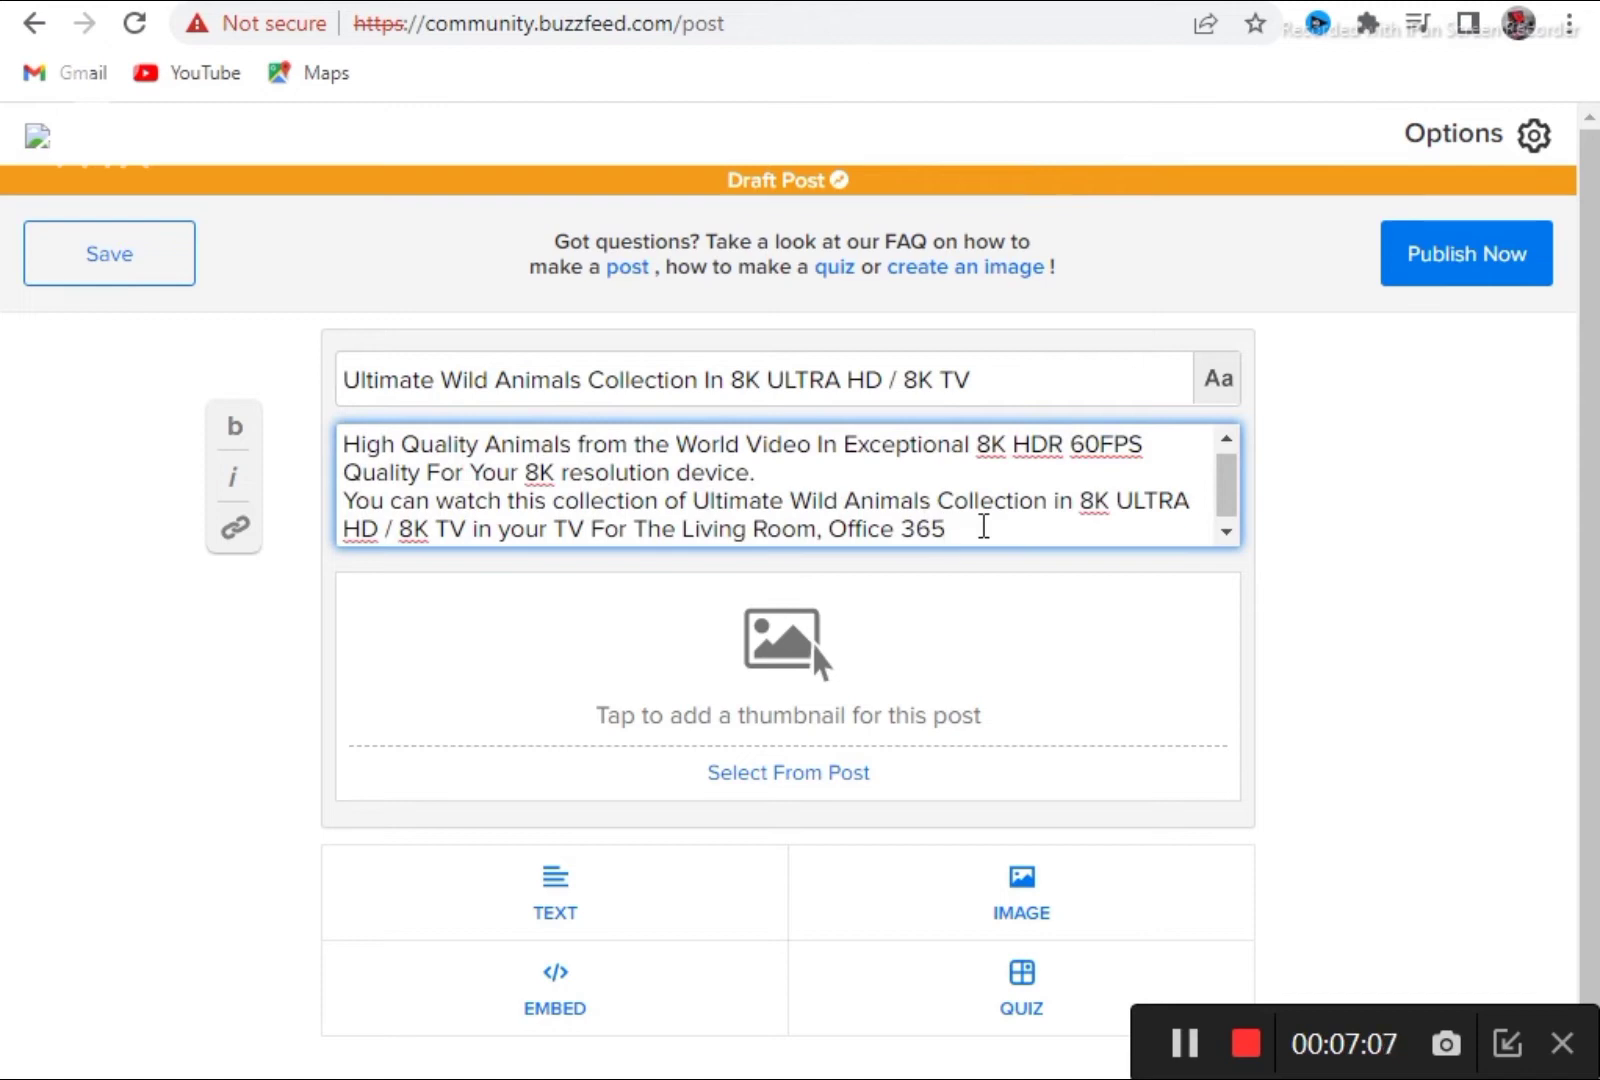
Add "Watch Full video" at the end of the post's description and select that phrase
type("Watch")
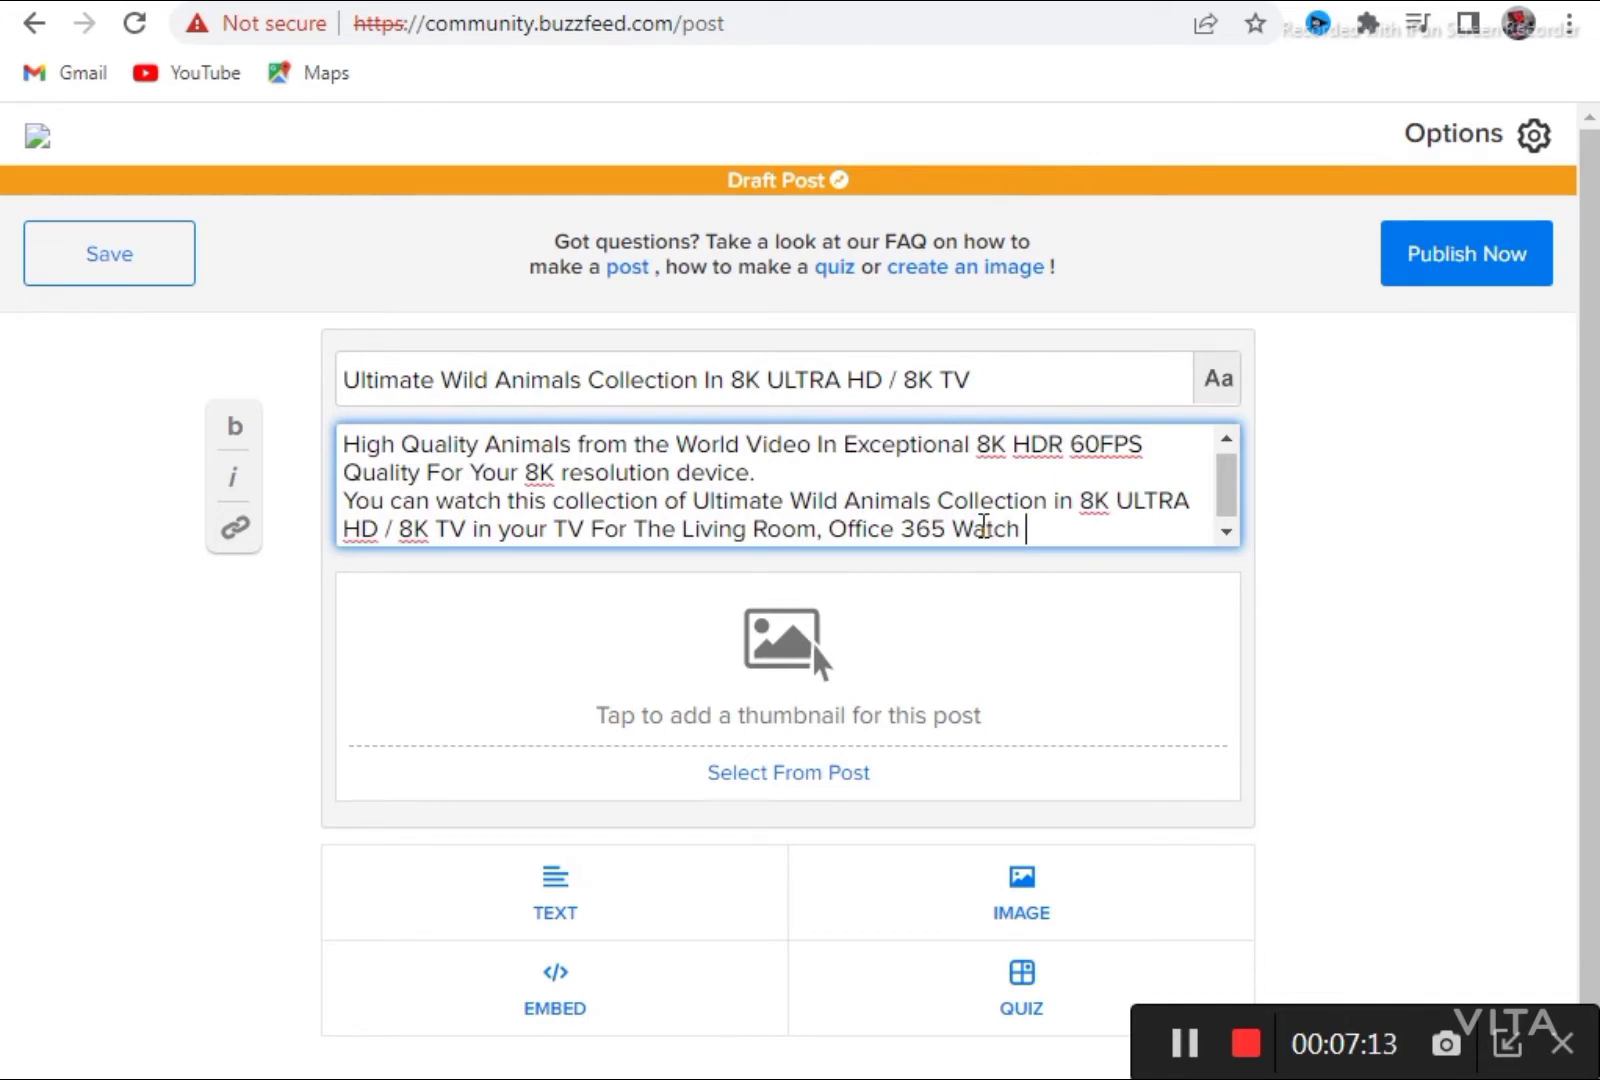
type(" Full vieo")
key("BackSpace")
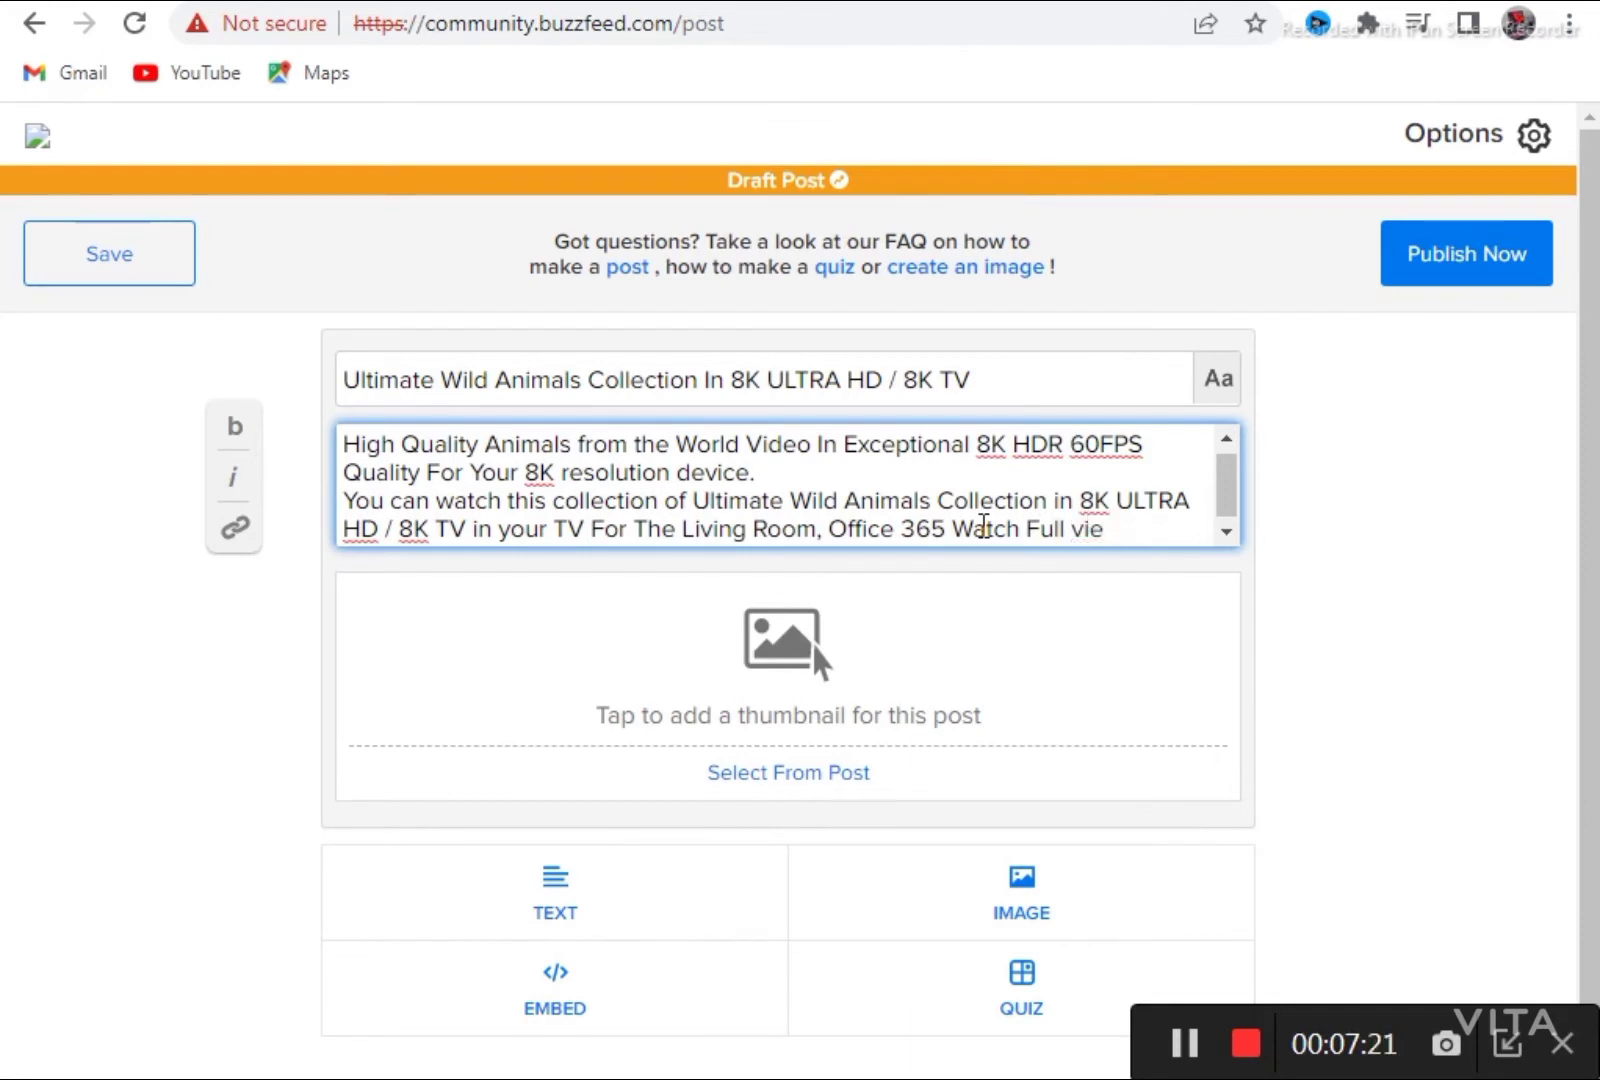
type("io")
key("BackSpace")
key("BackSpace")
type("eo")
left_click_drag(953, 527, 1136, 524)
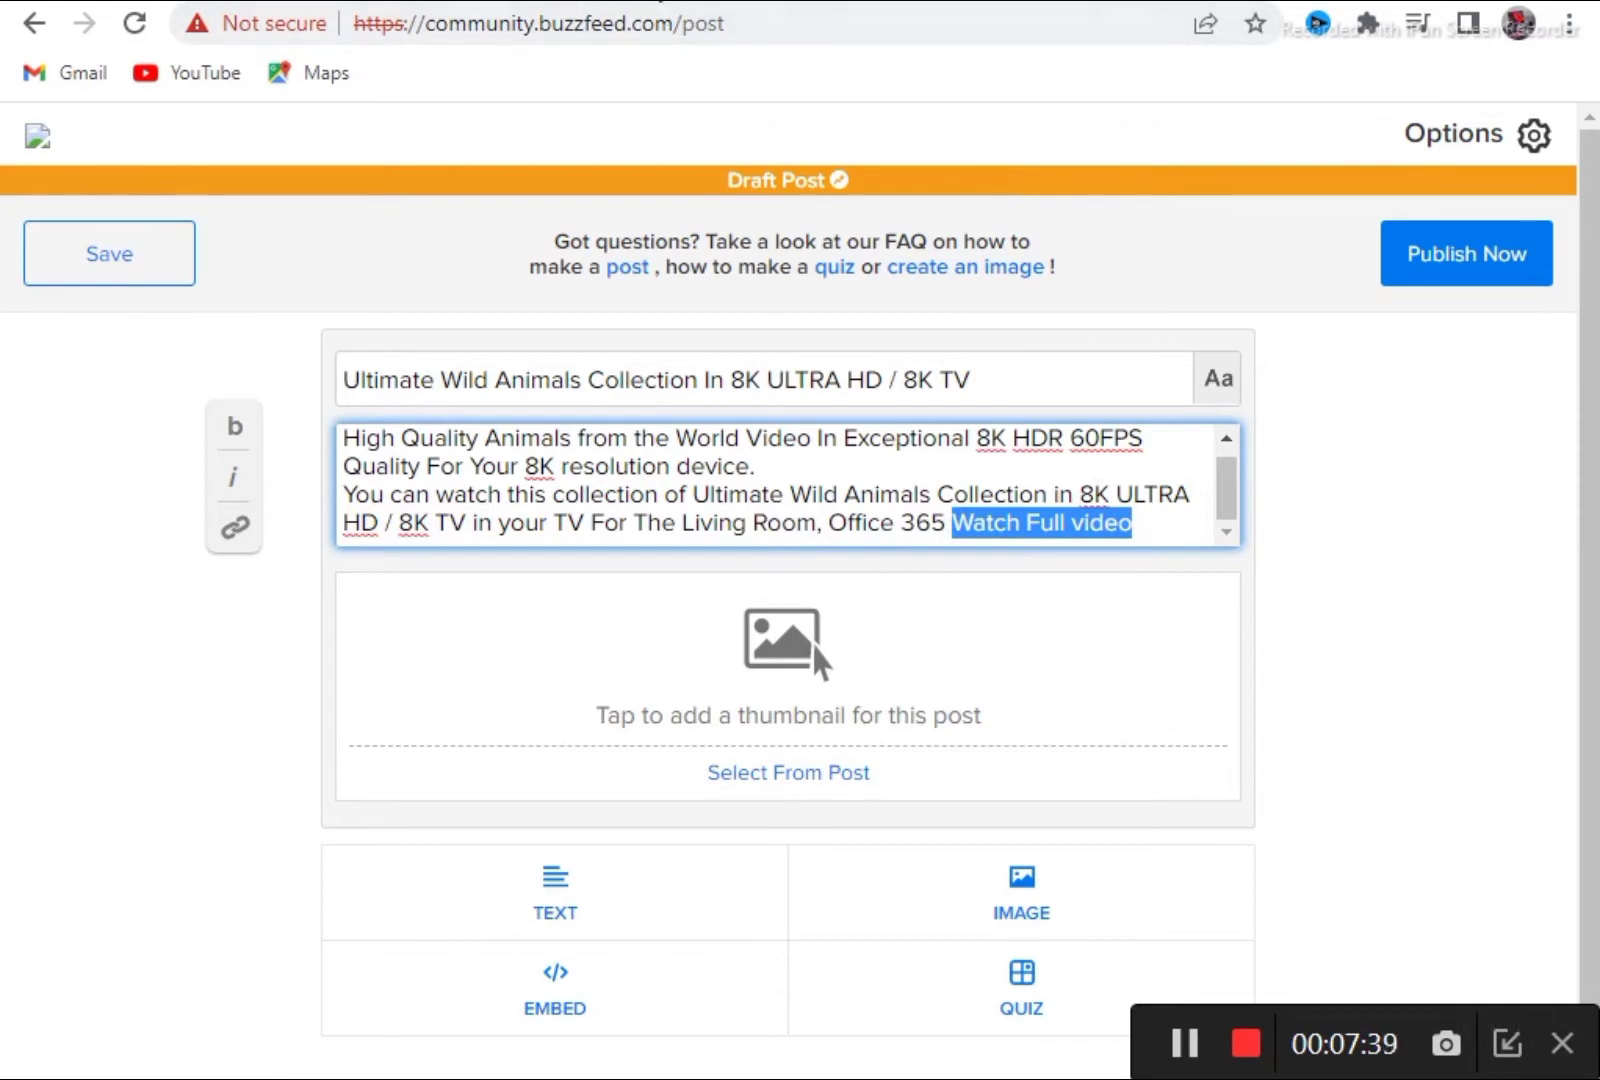
left_click(829, 5)
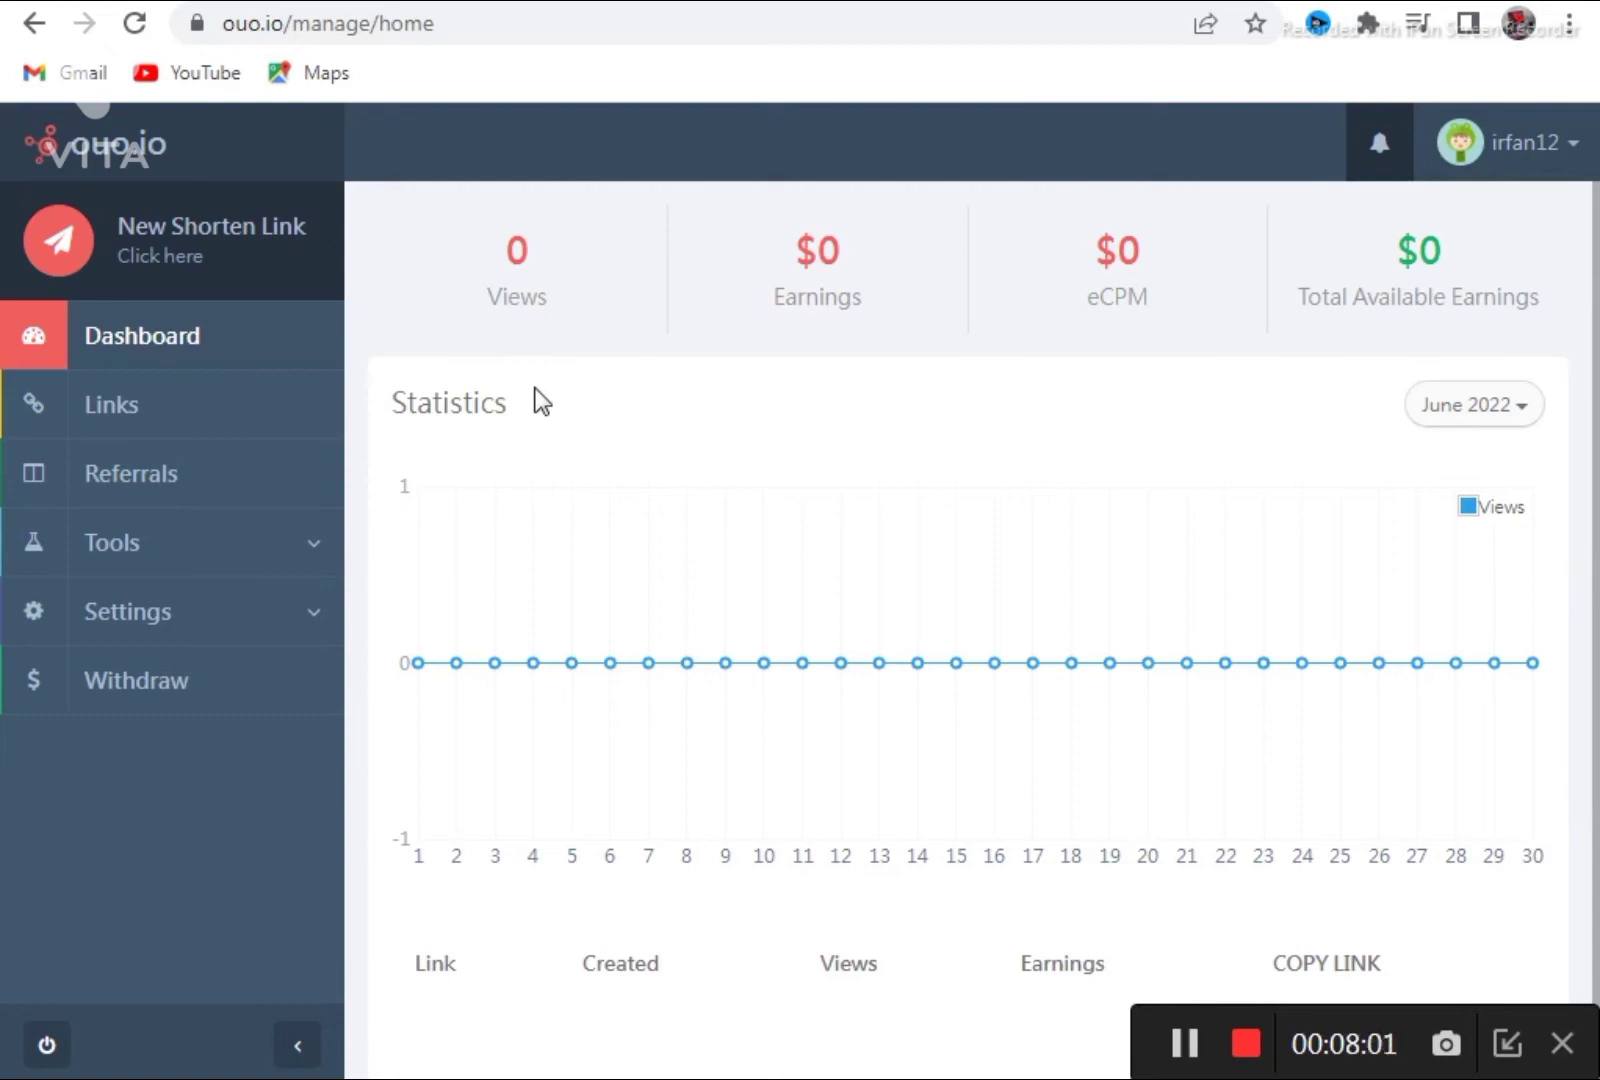
left_click(470, 2)
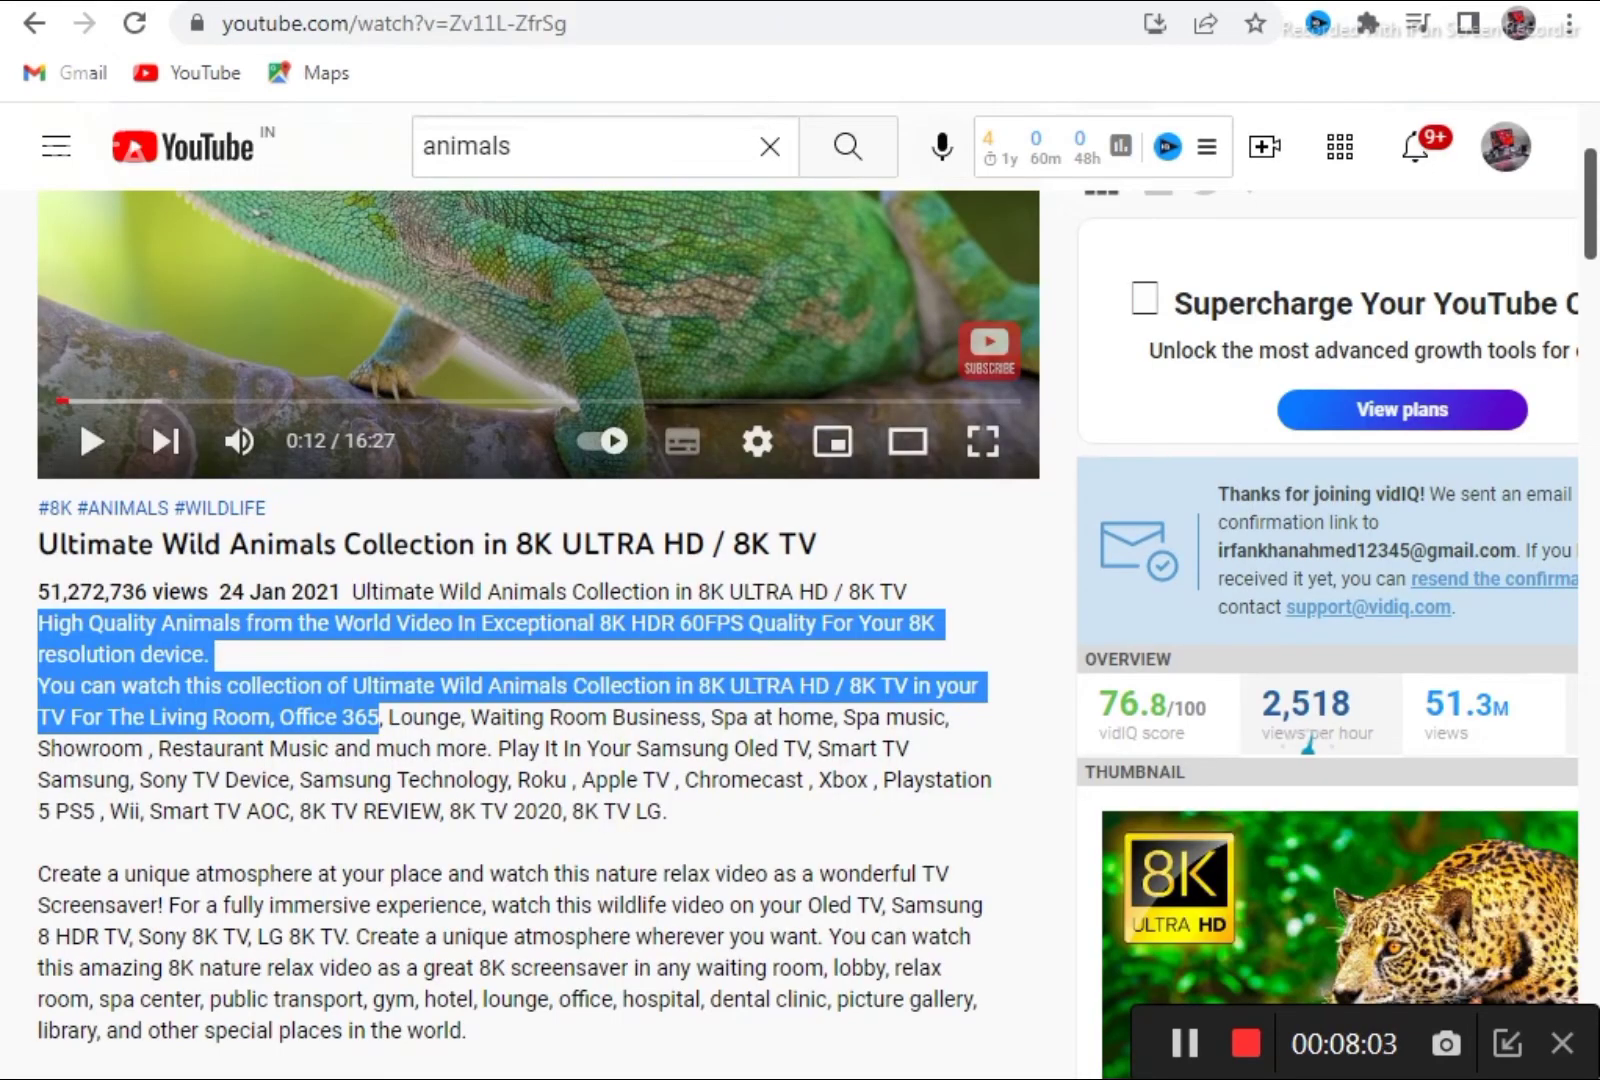
left_click(382, 576)
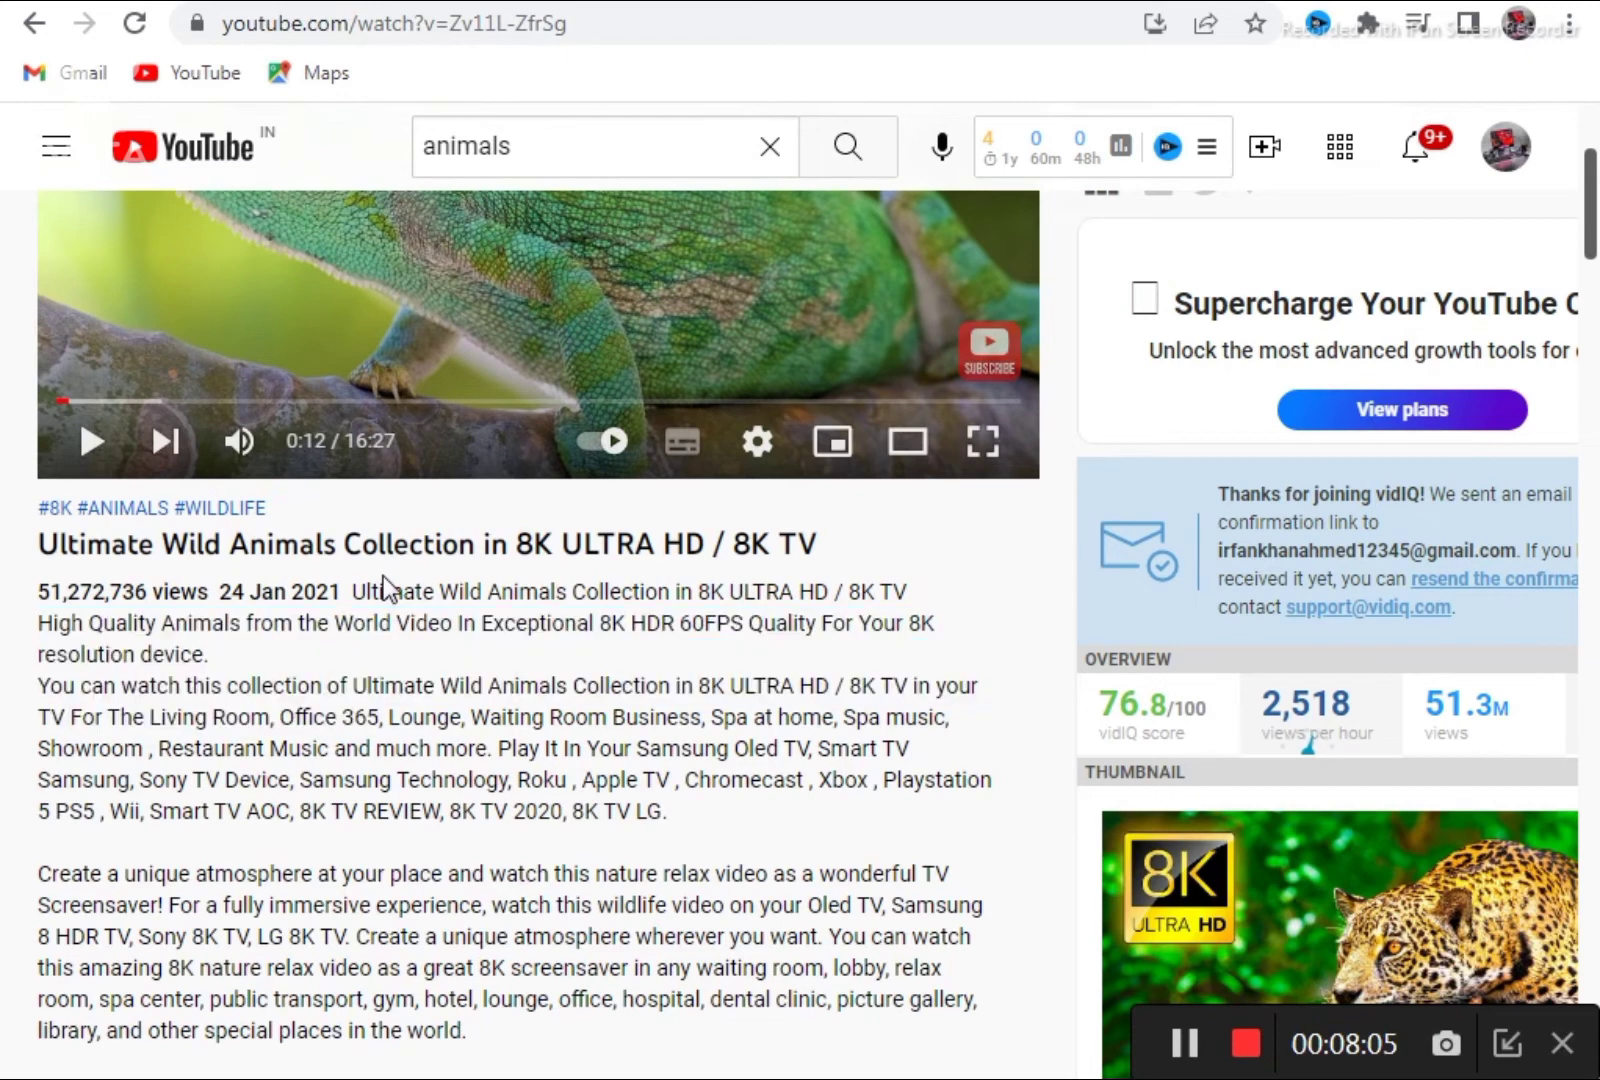
scroll(382, 576, "down", 5)
scroll(382, 576, "down", 5)
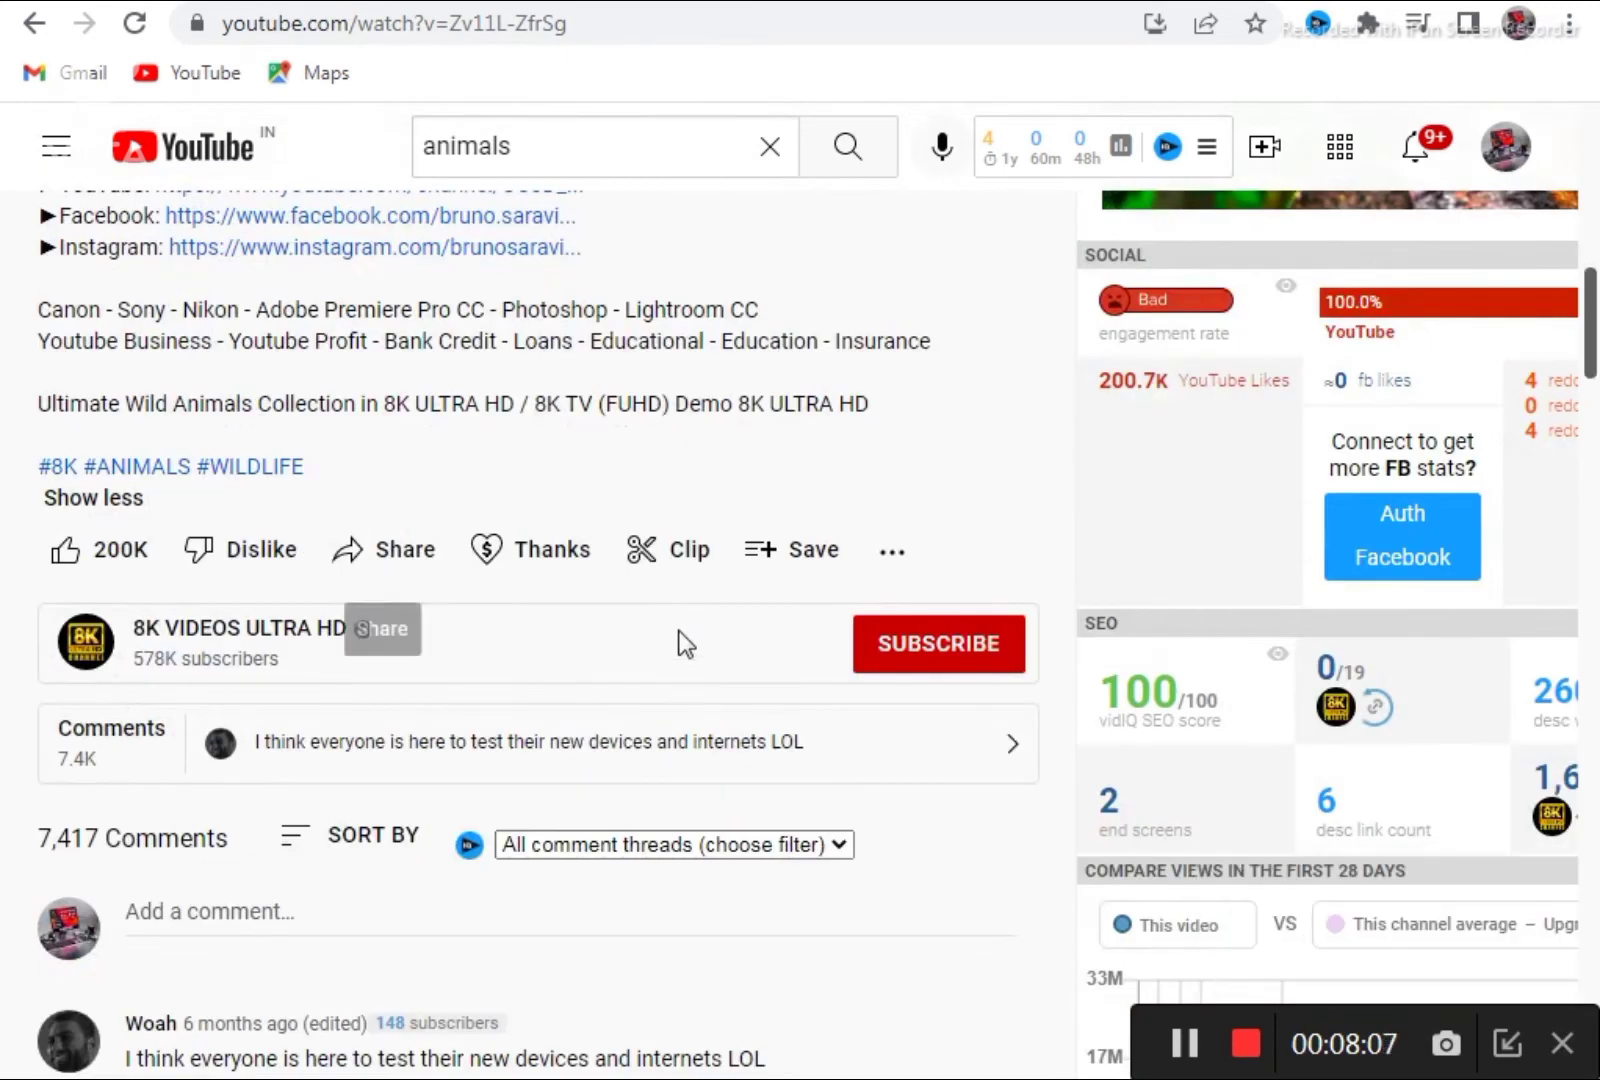
left_click(396, 566)
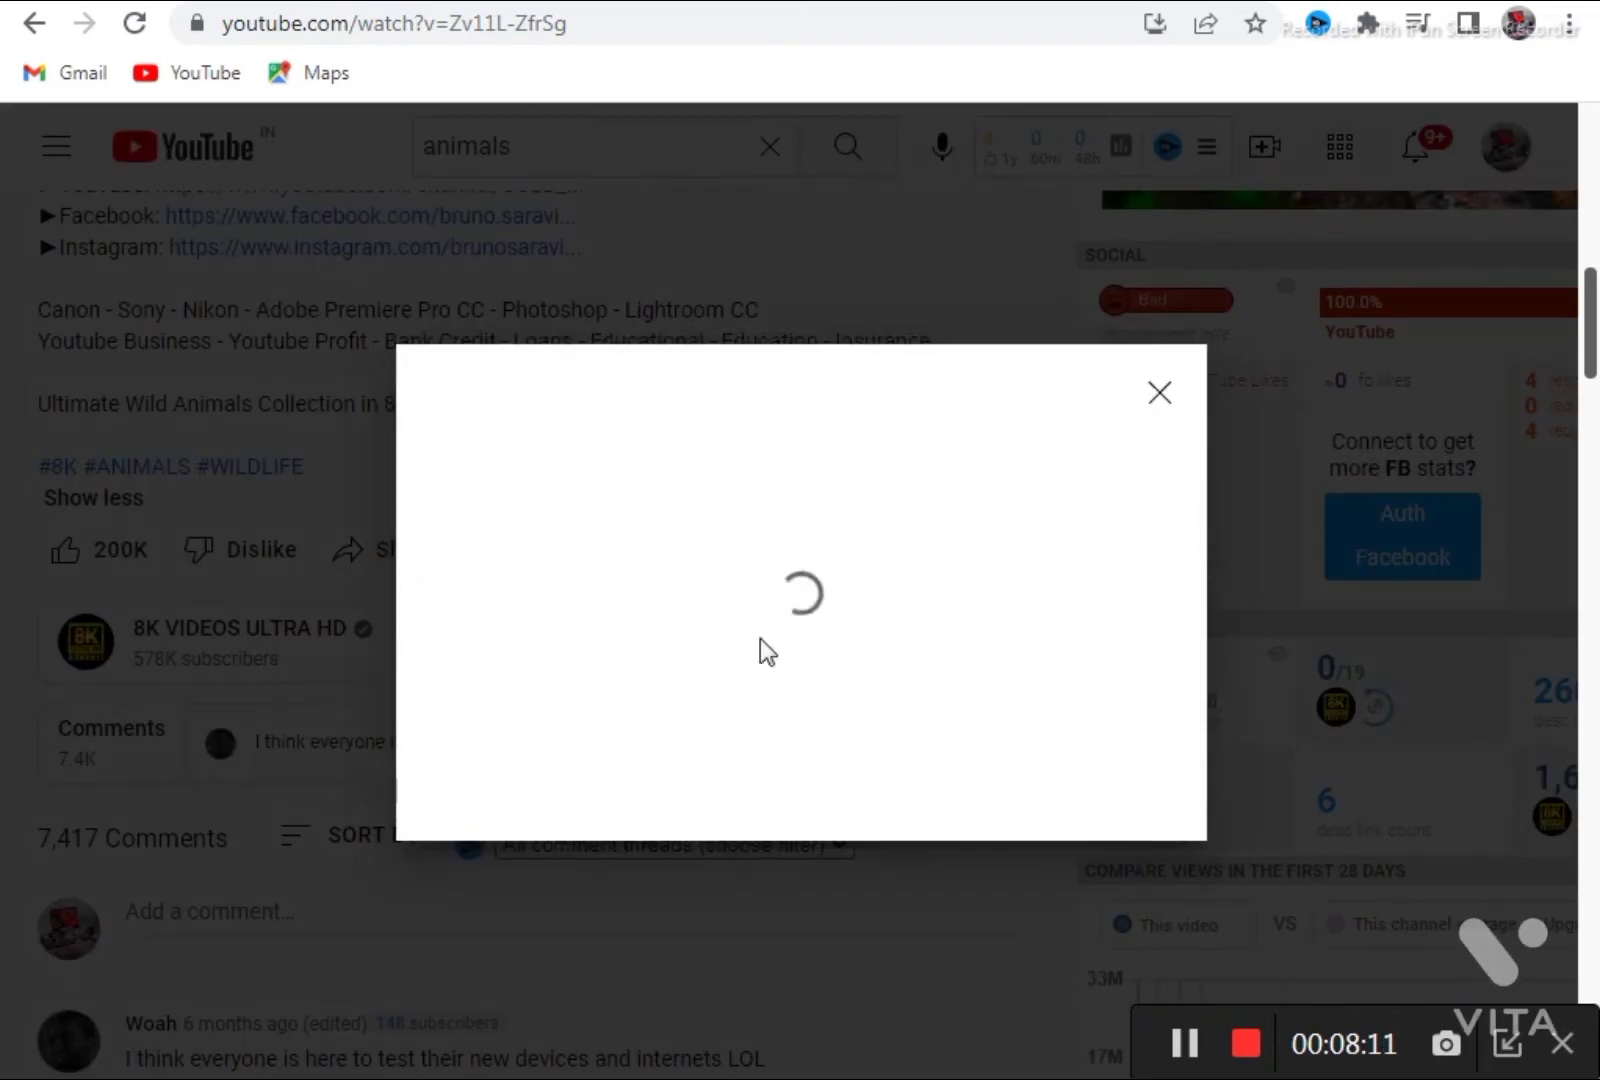
left_click(1100, 660)
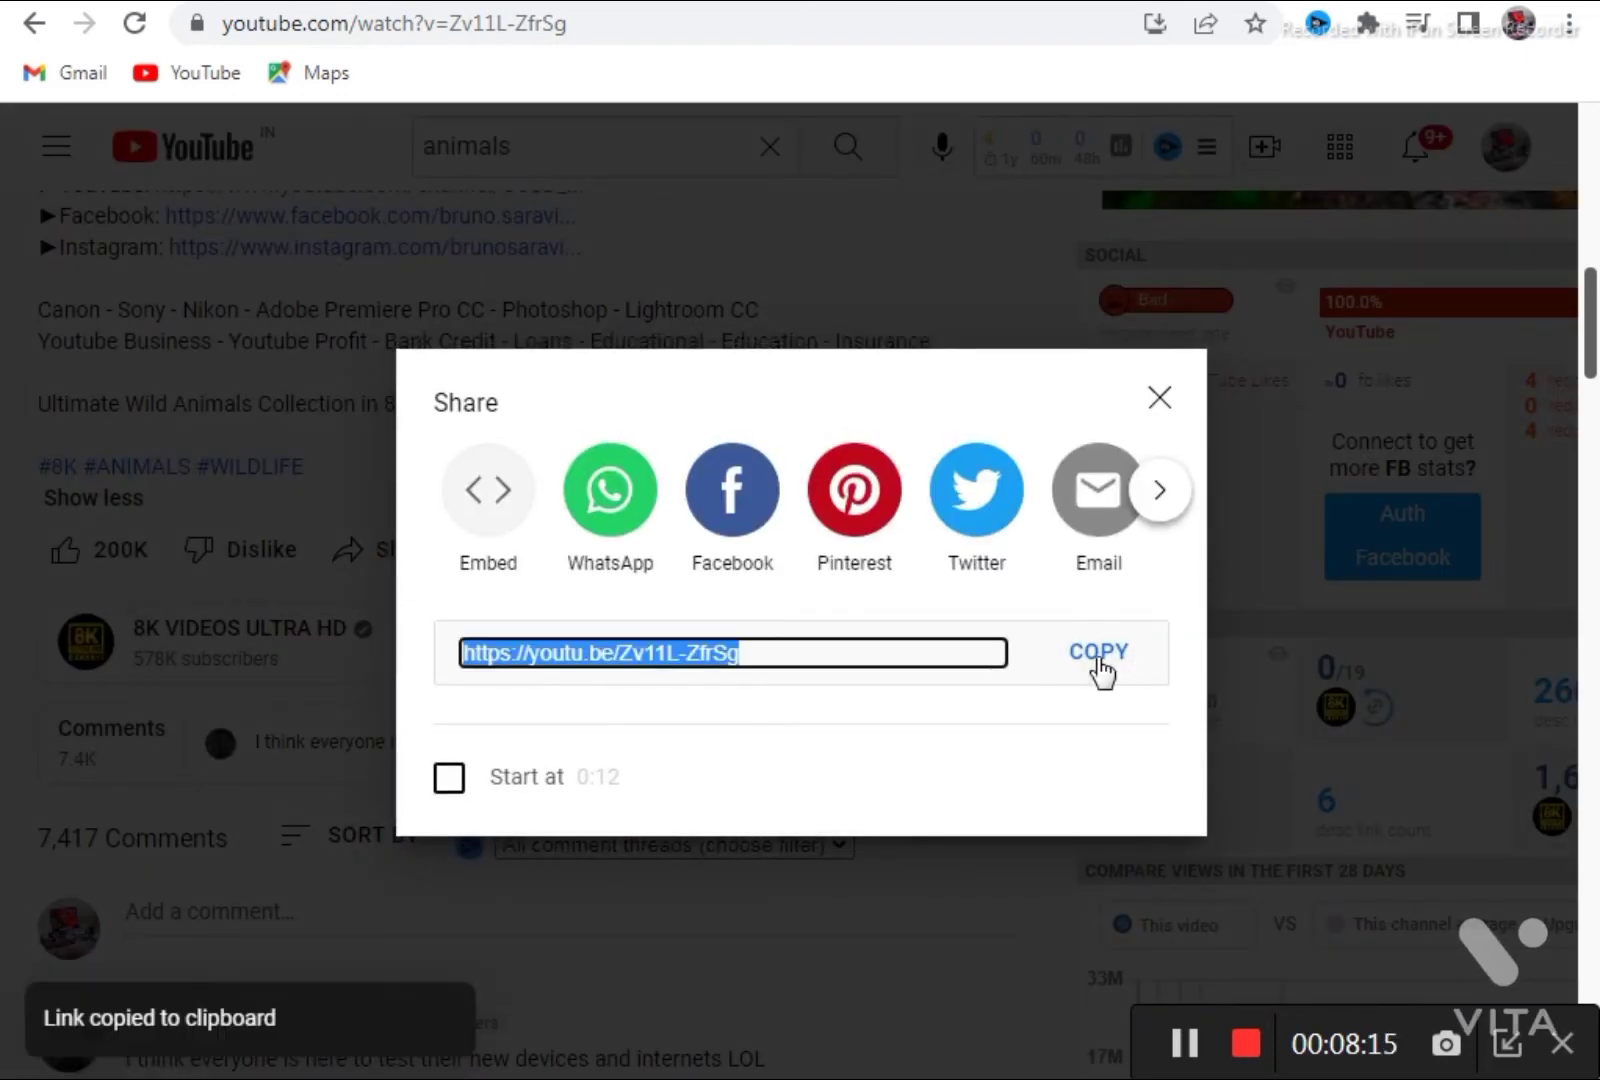
key("ctrl+Tab")
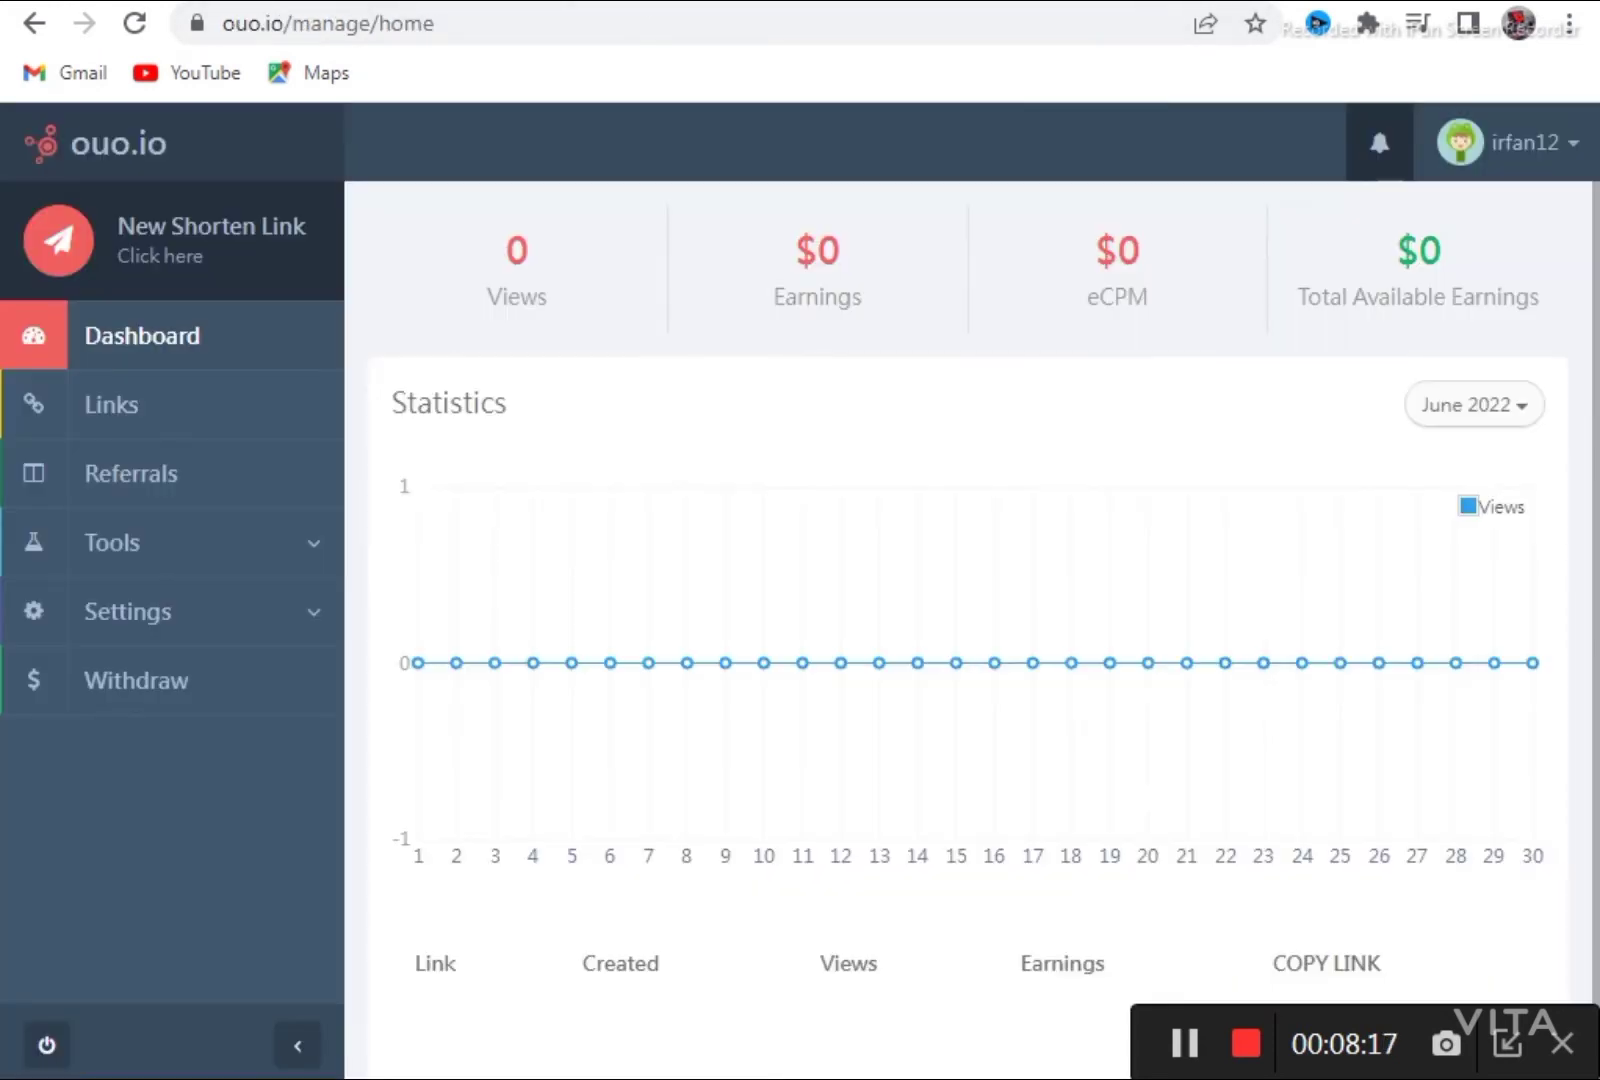
left_click(210, 248)
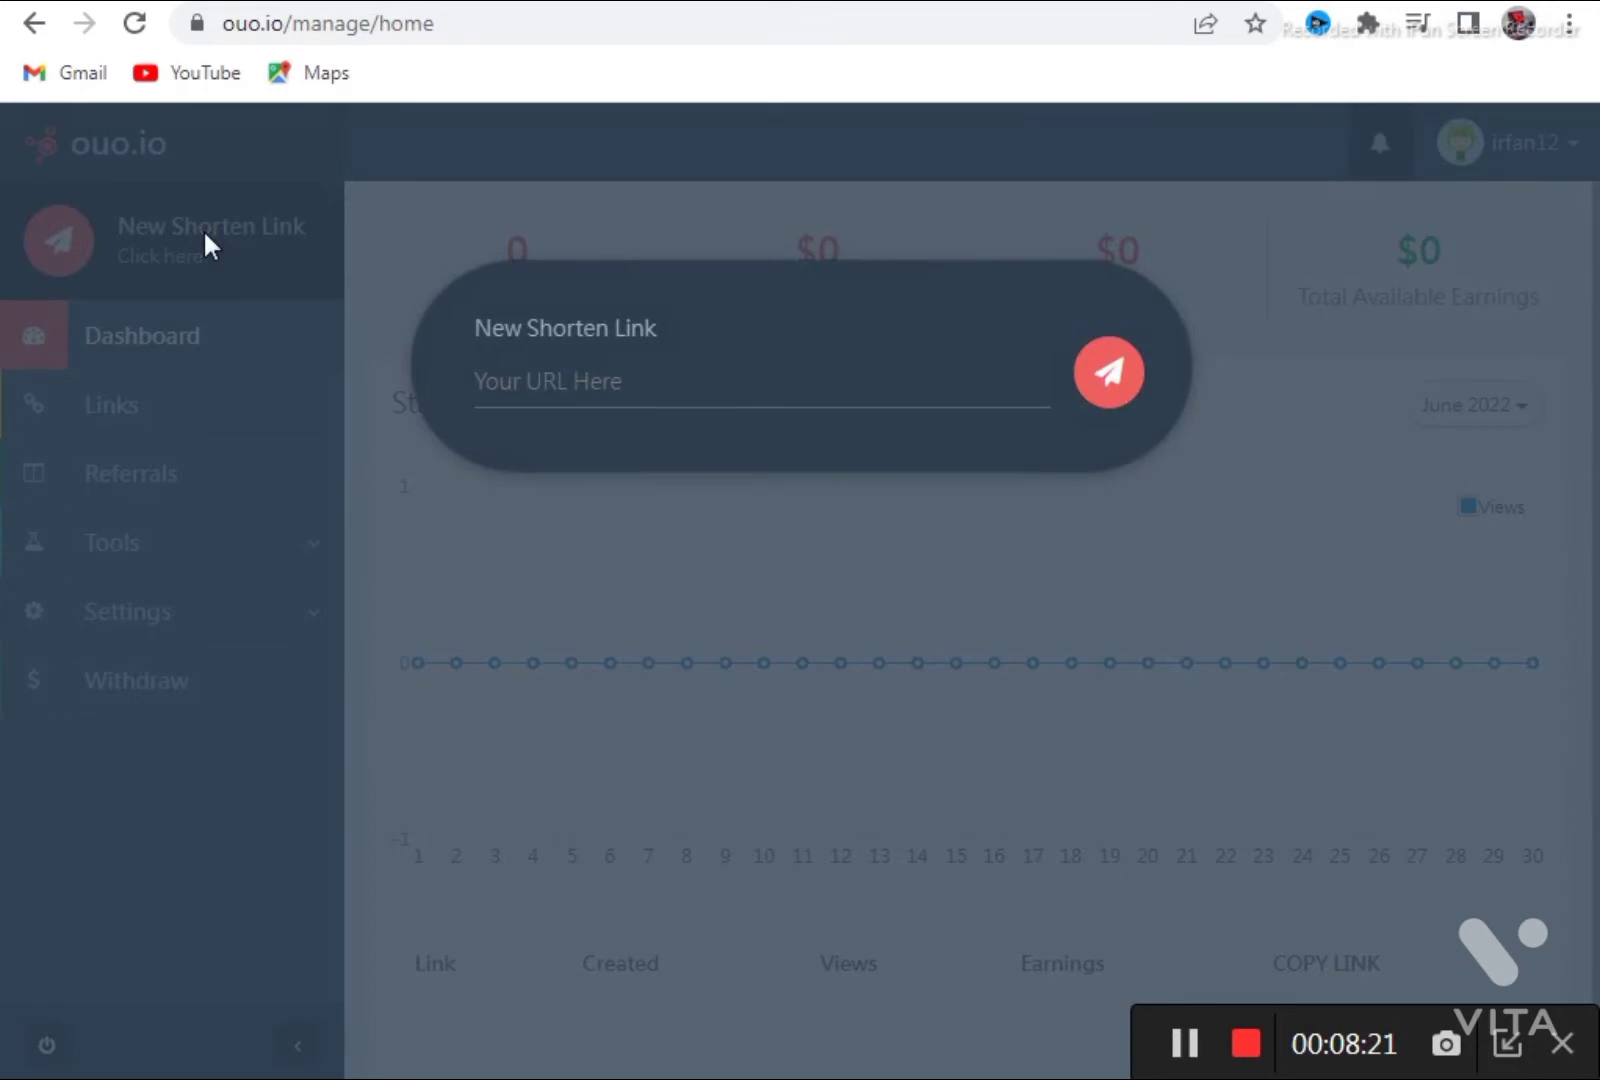
left_click(561, 388)
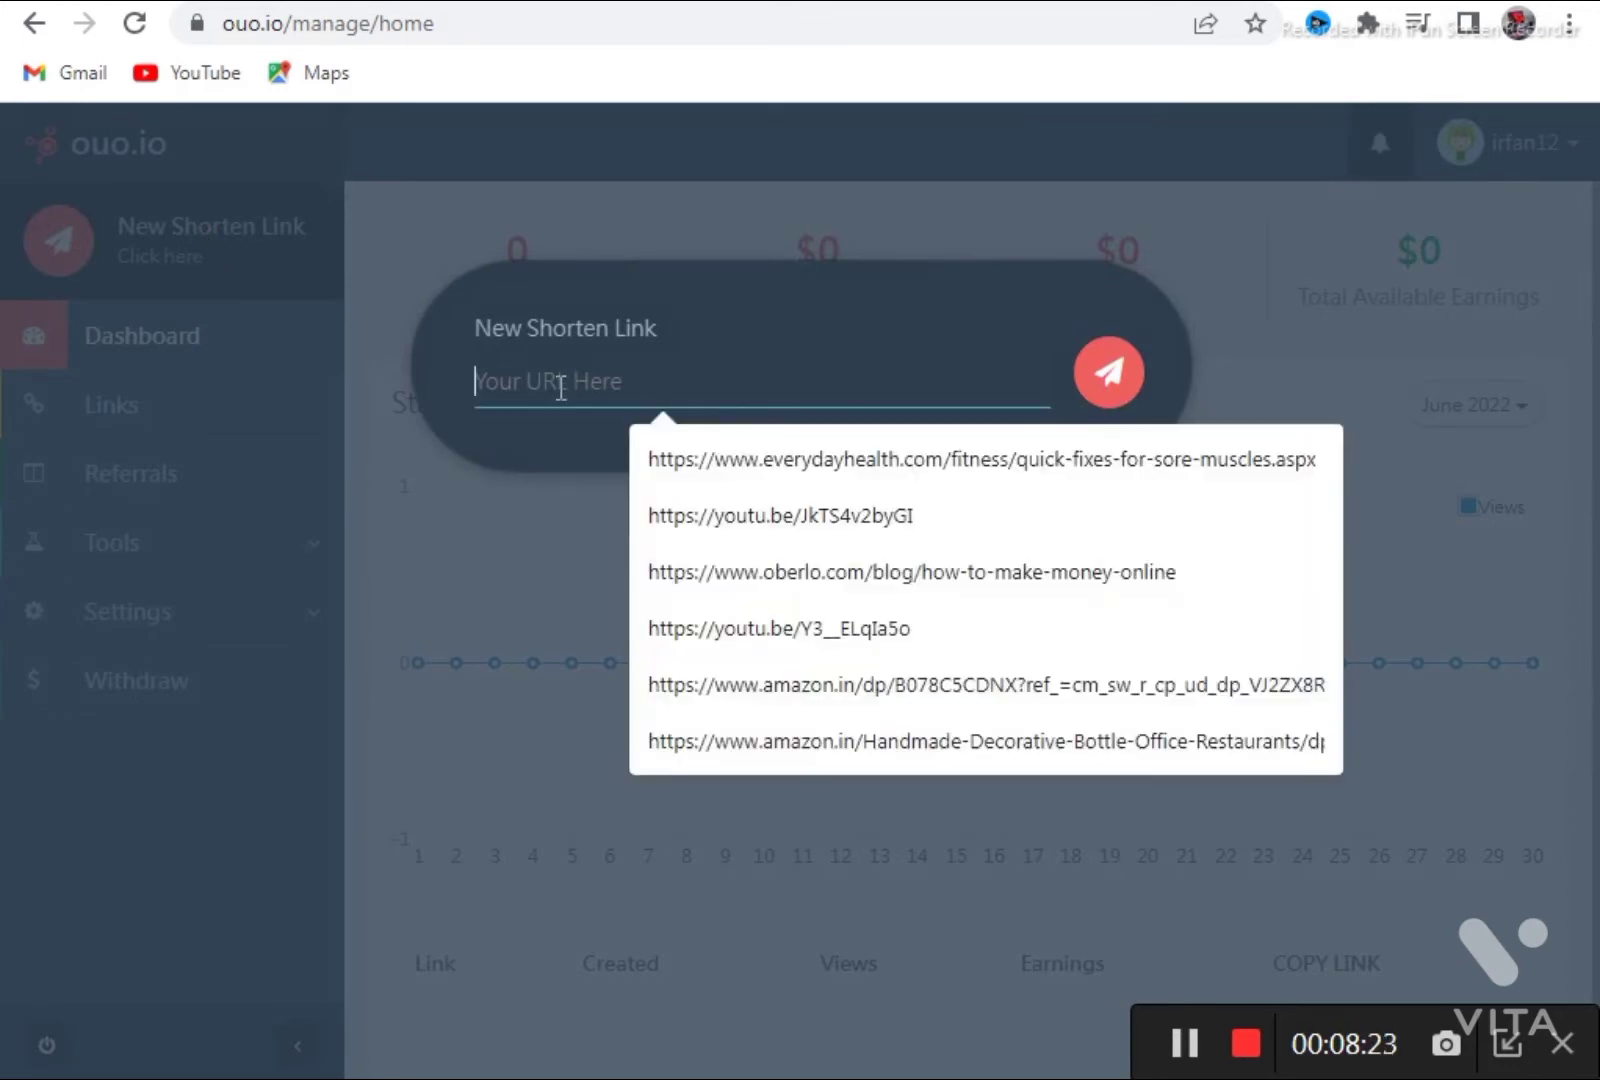
key("ctrl+v")
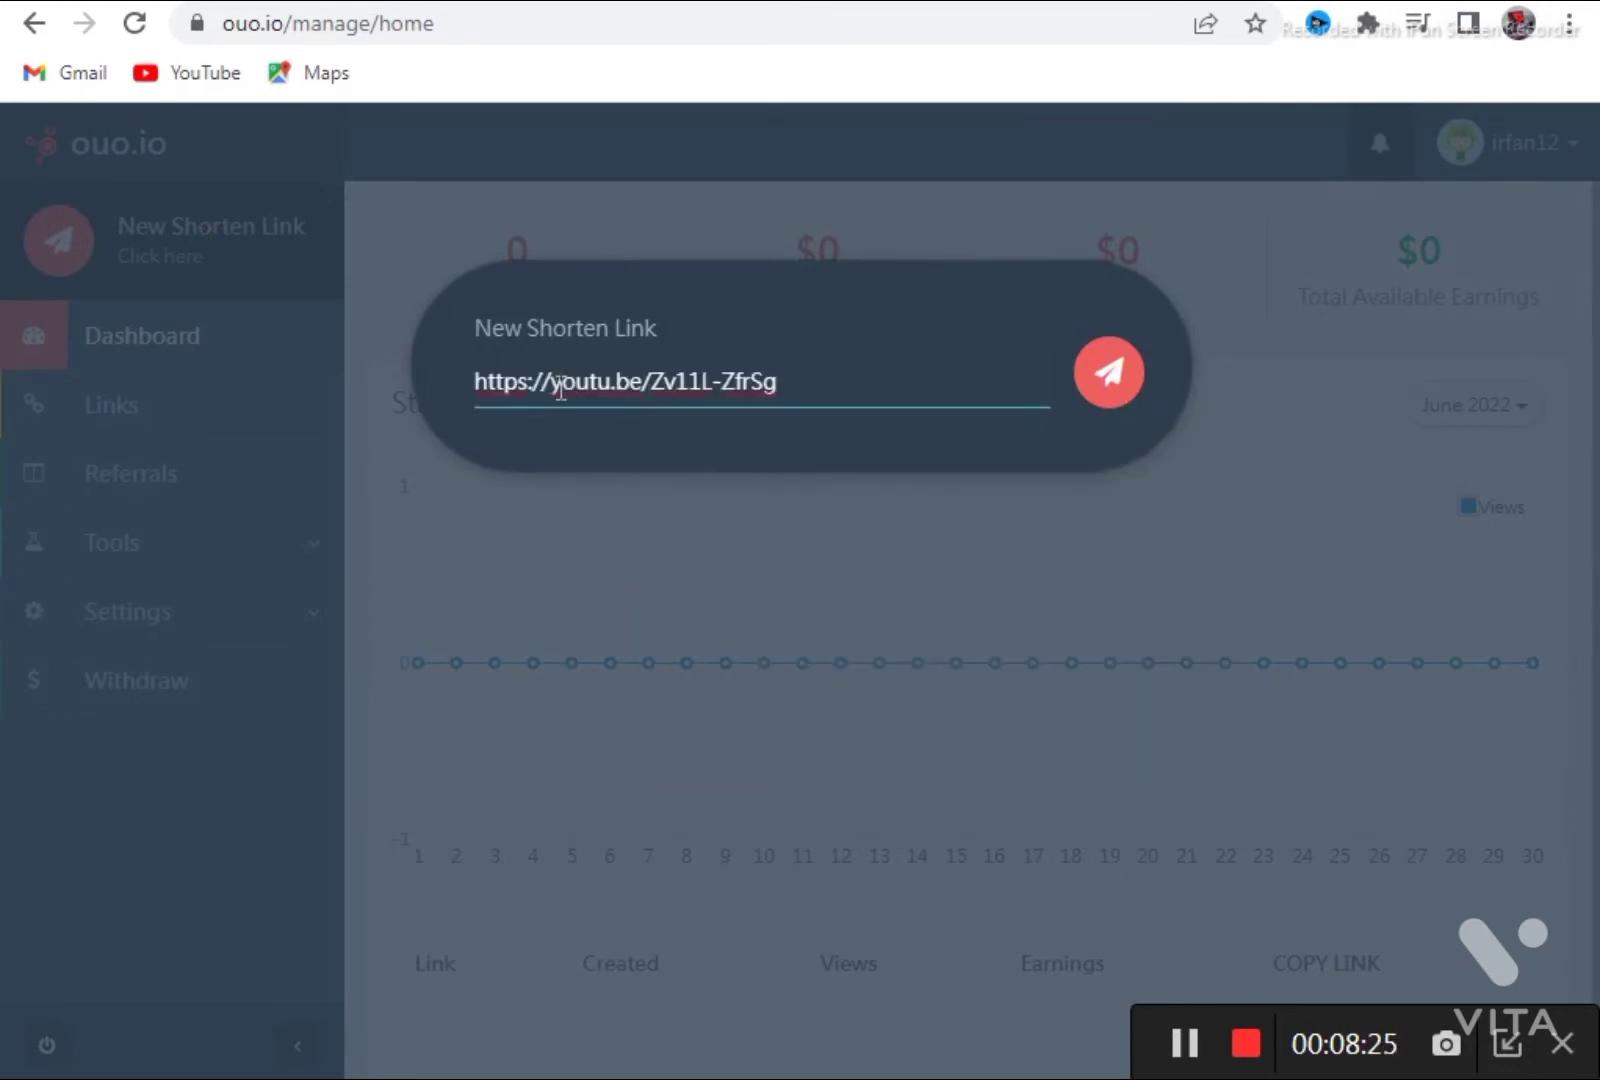
left_click(1110, 385)
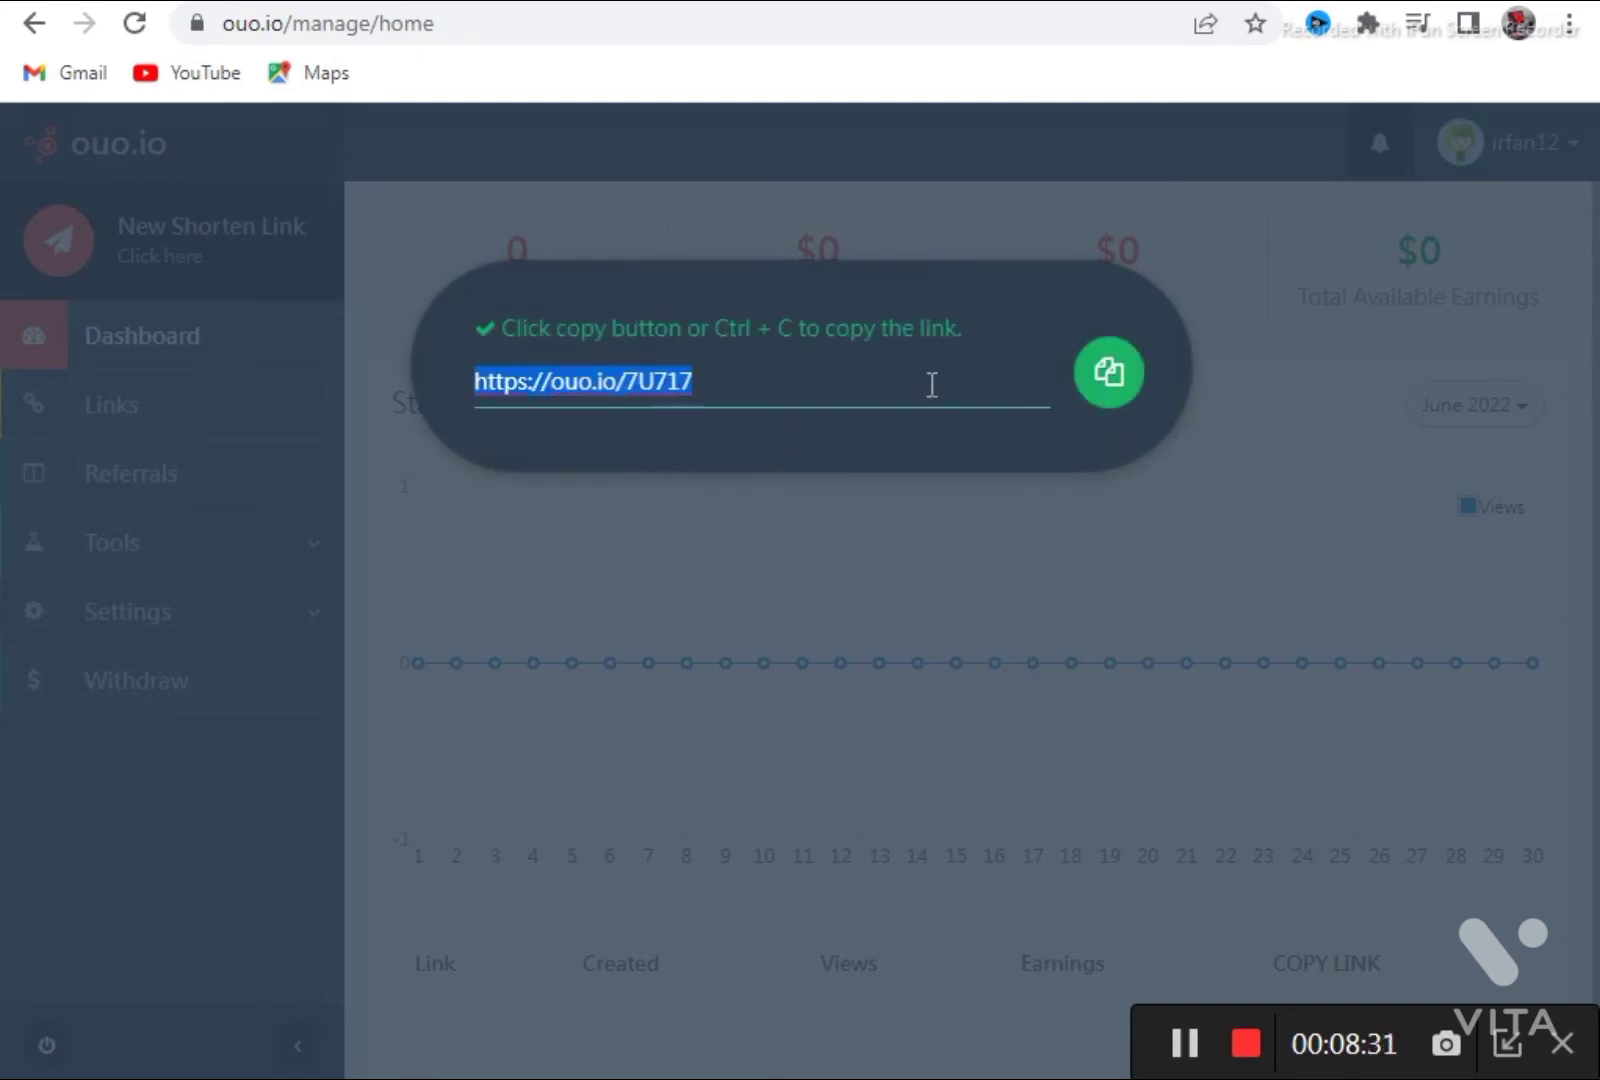
left_click(1107, 392)
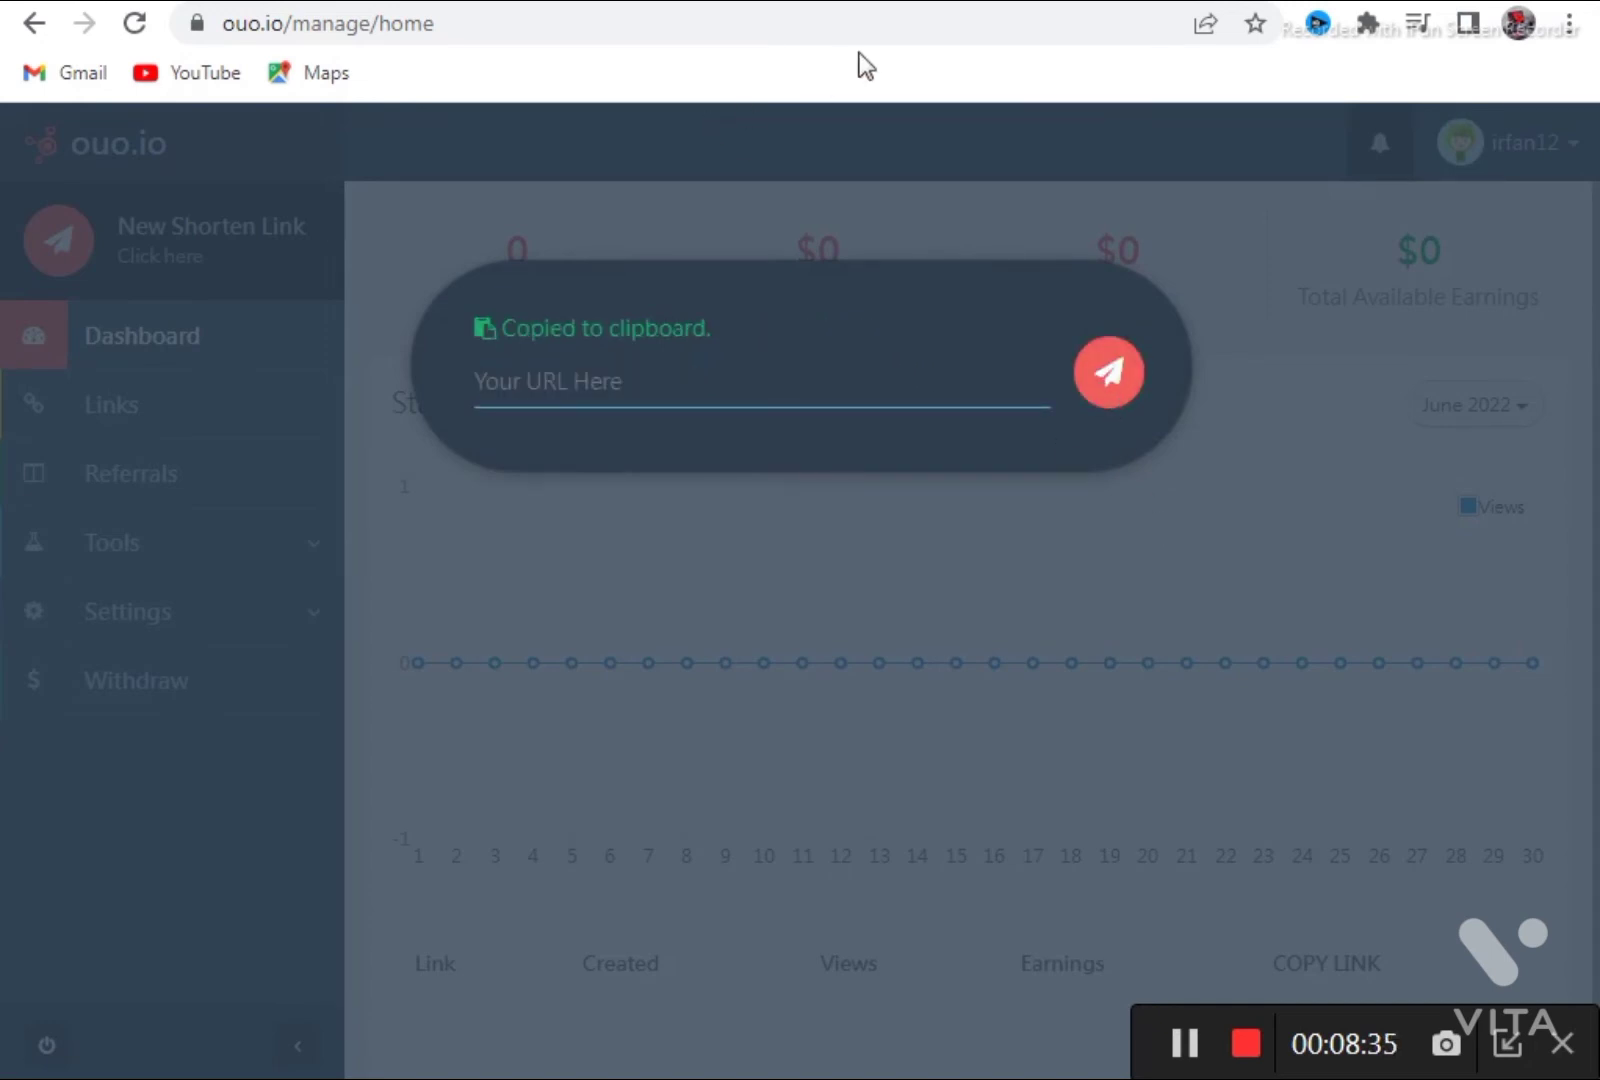
key("ctrl+Tab")
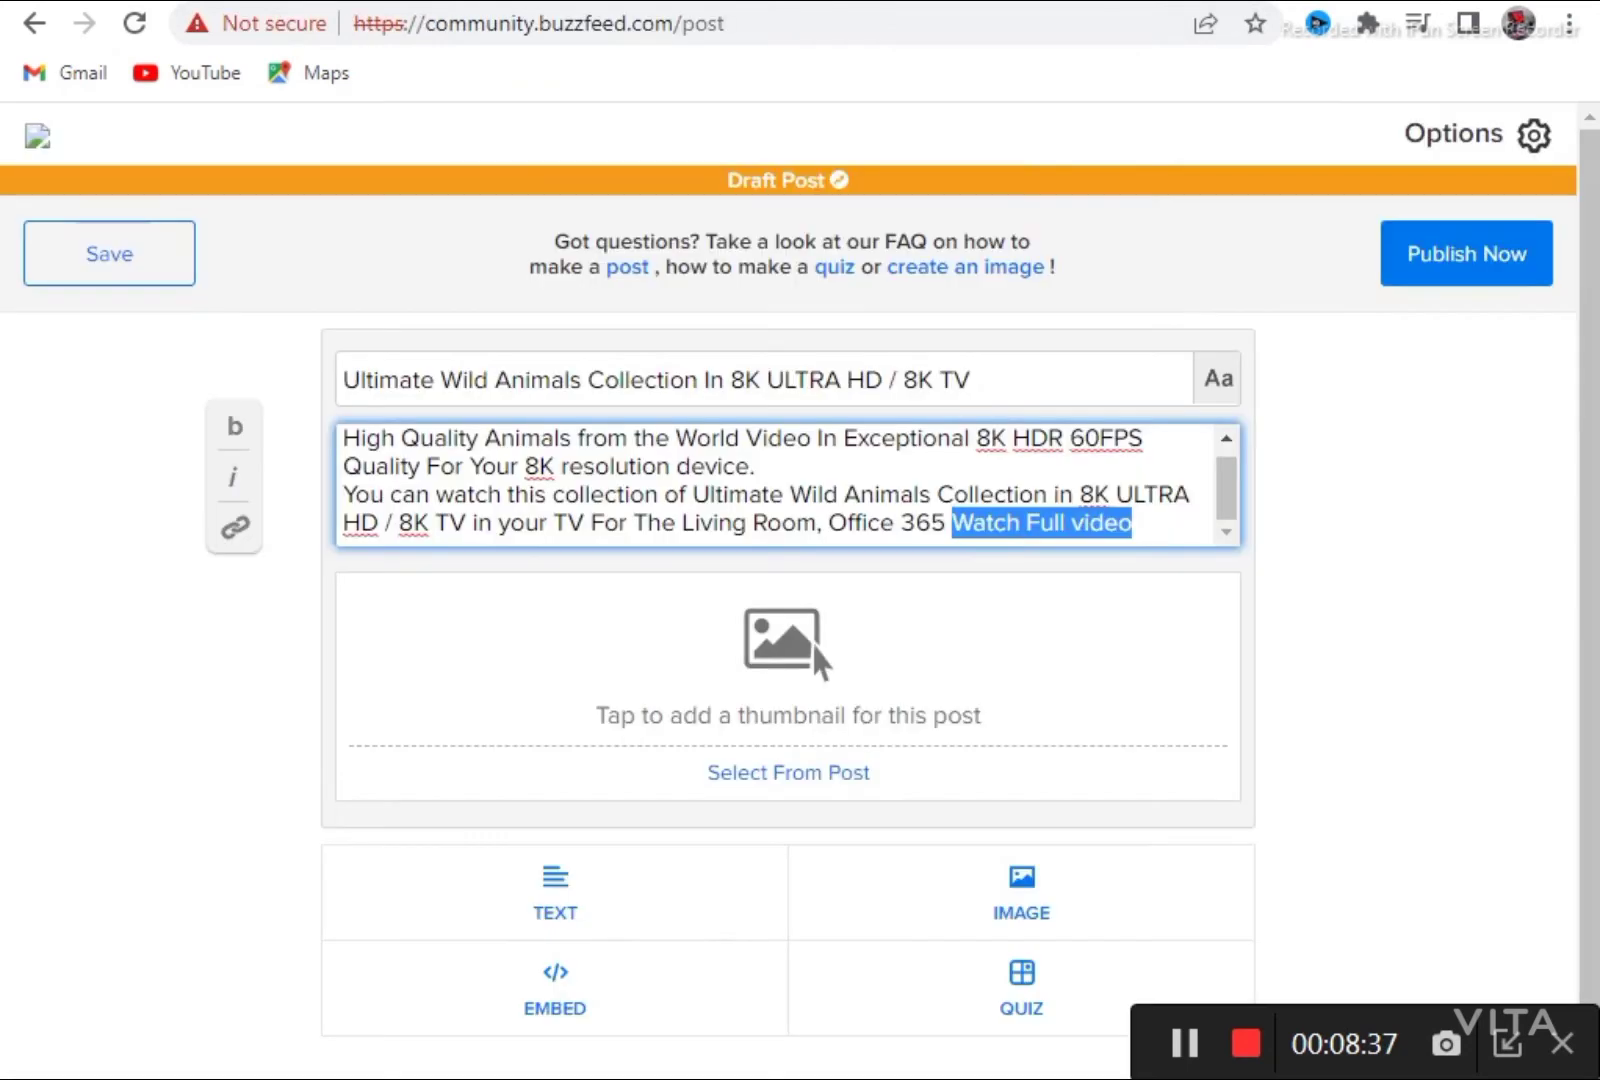
left_click(235, 541)
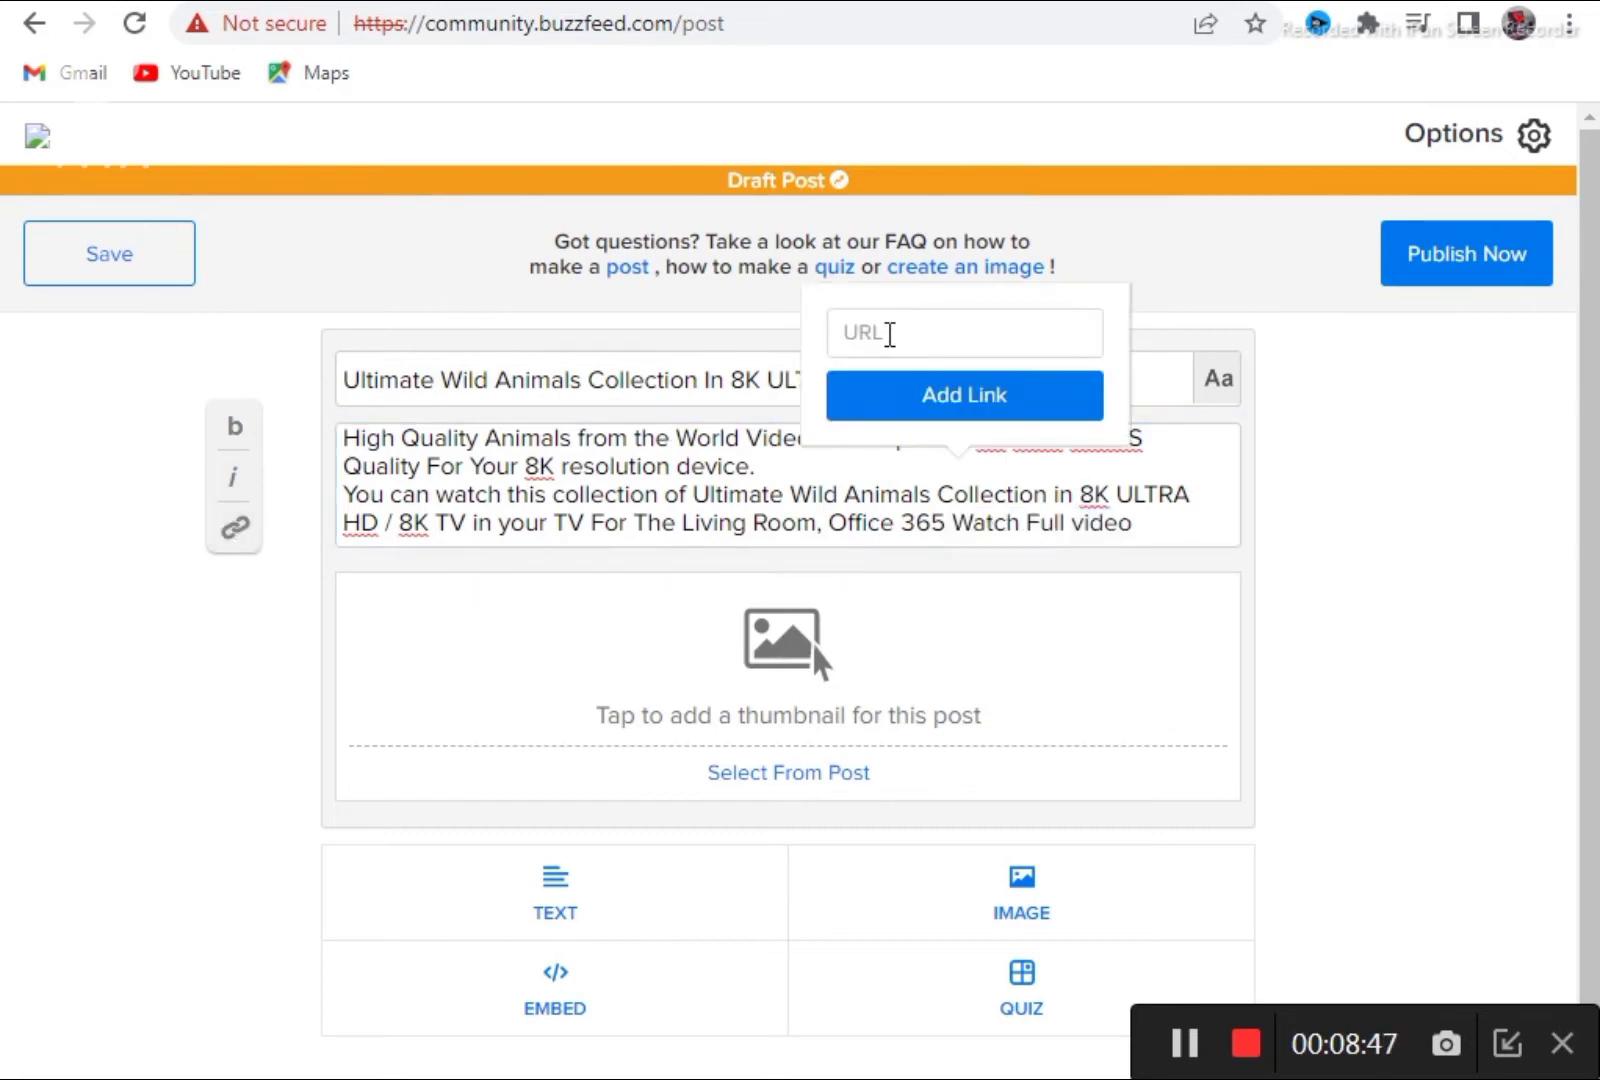
key("ctrl+v")
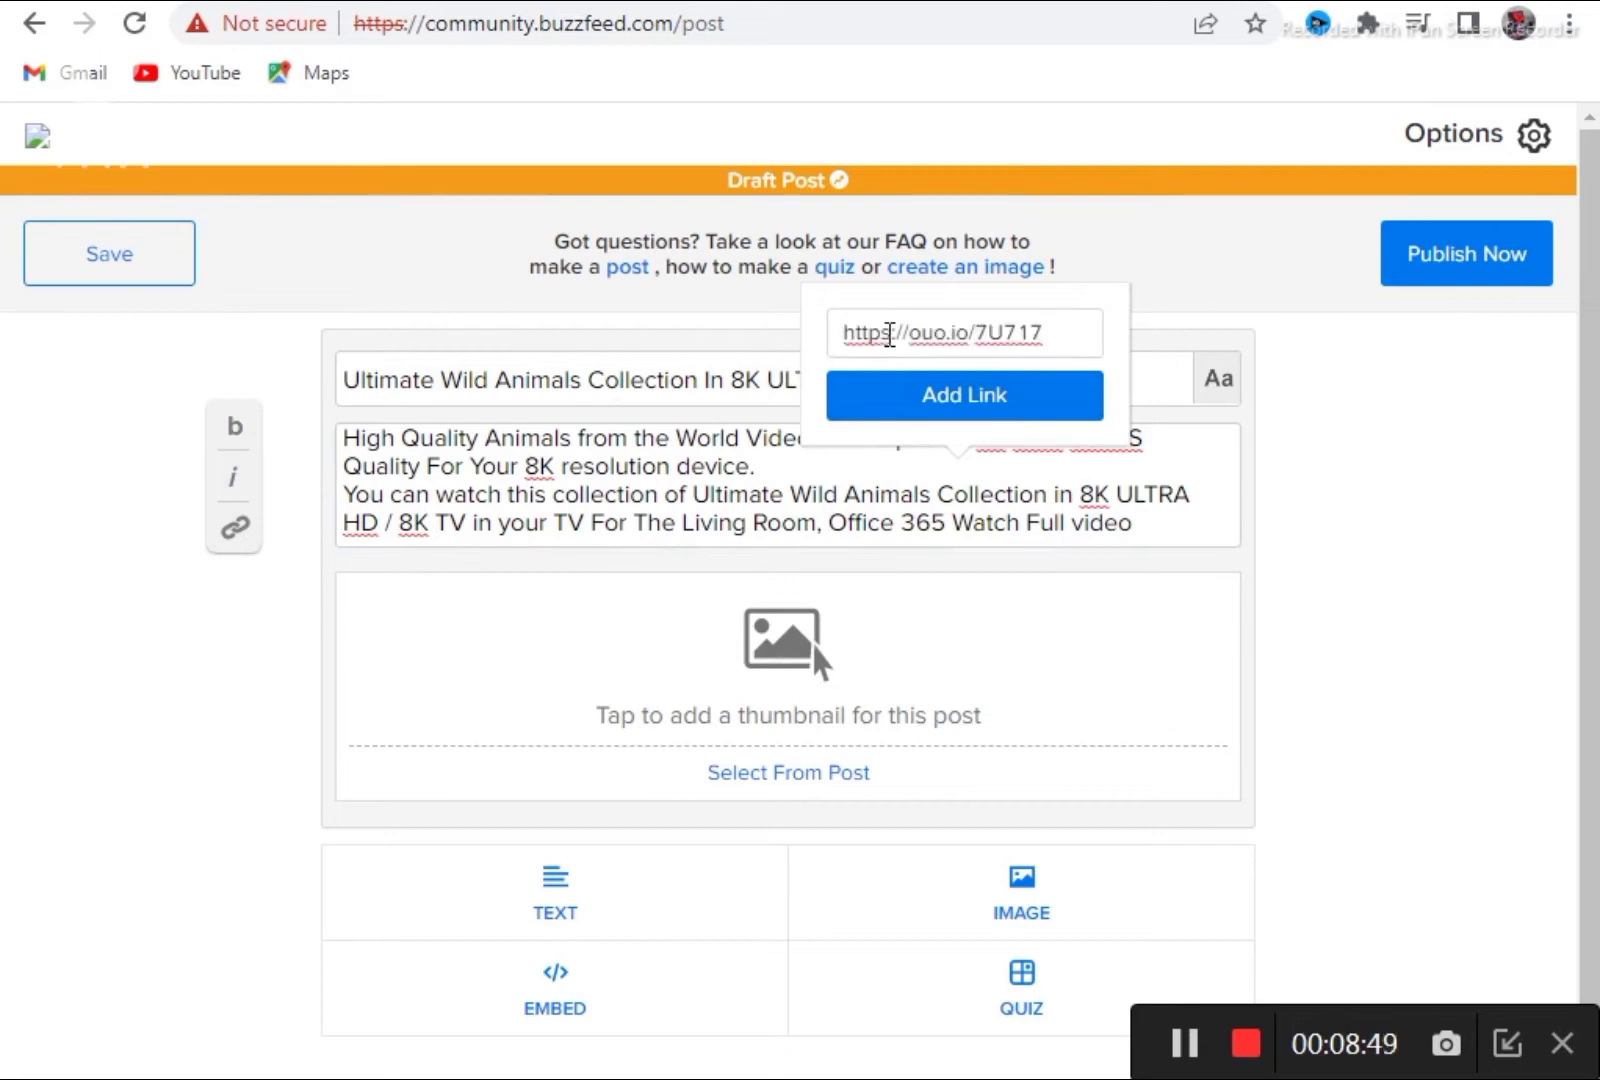
left_click(967, 400)
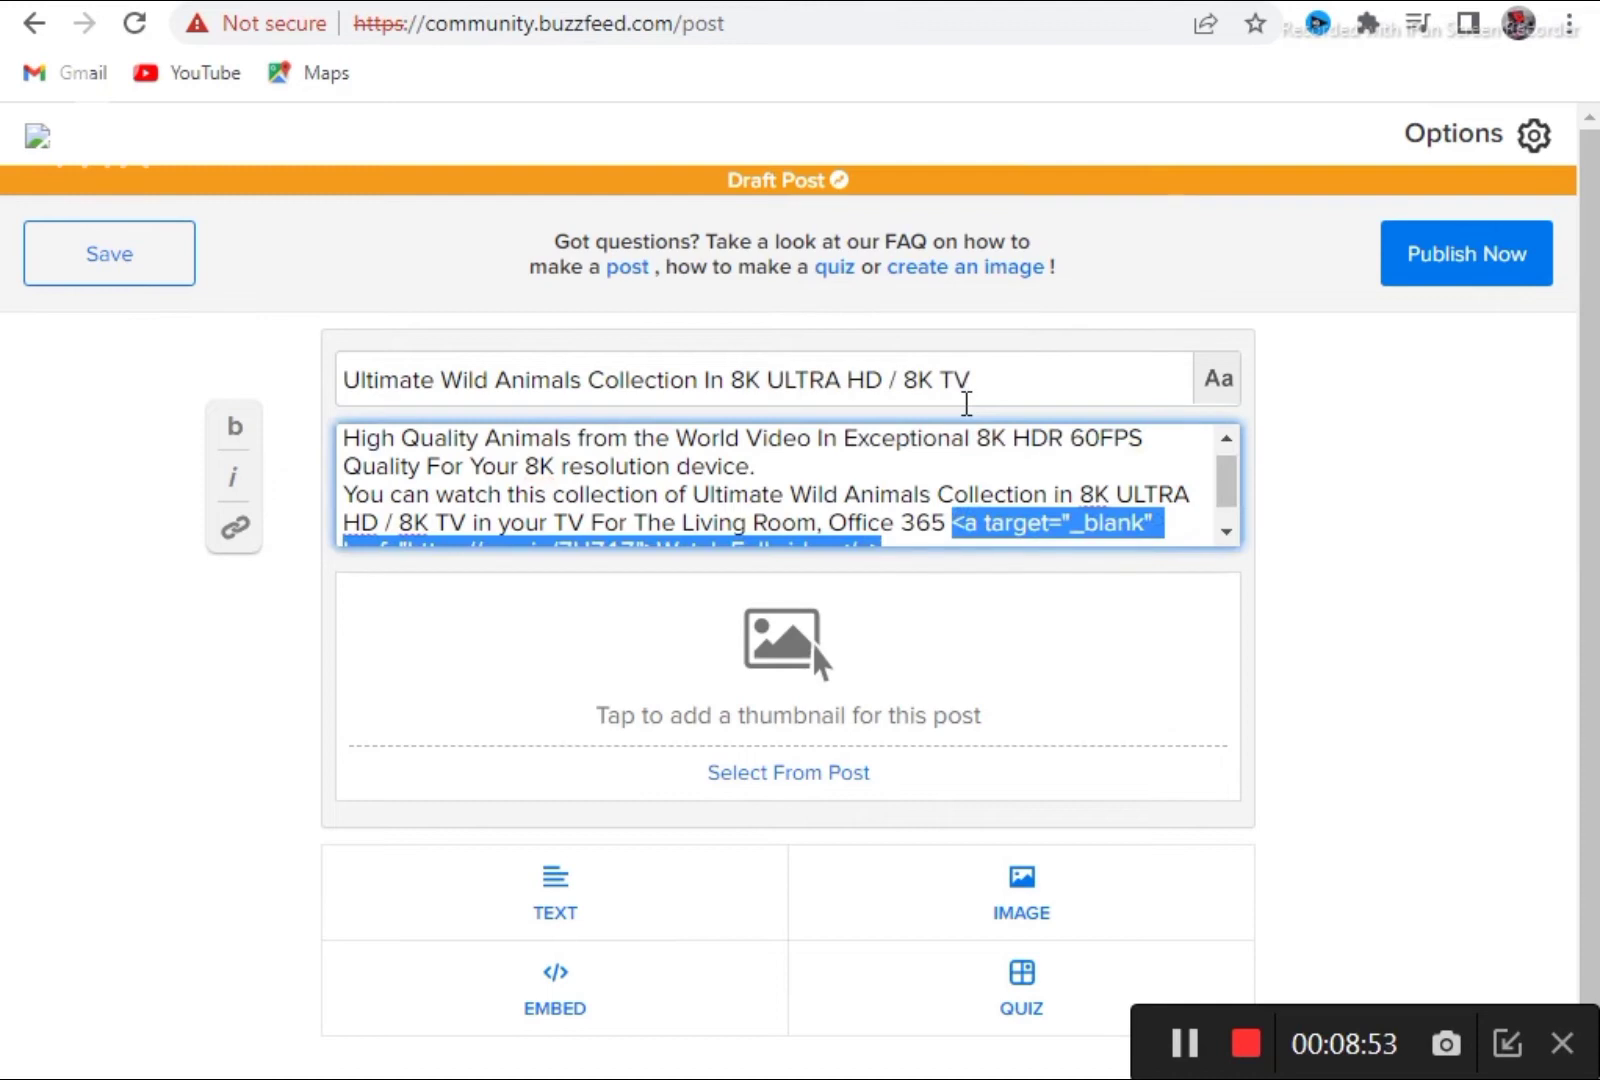
left_click(1177, 517)
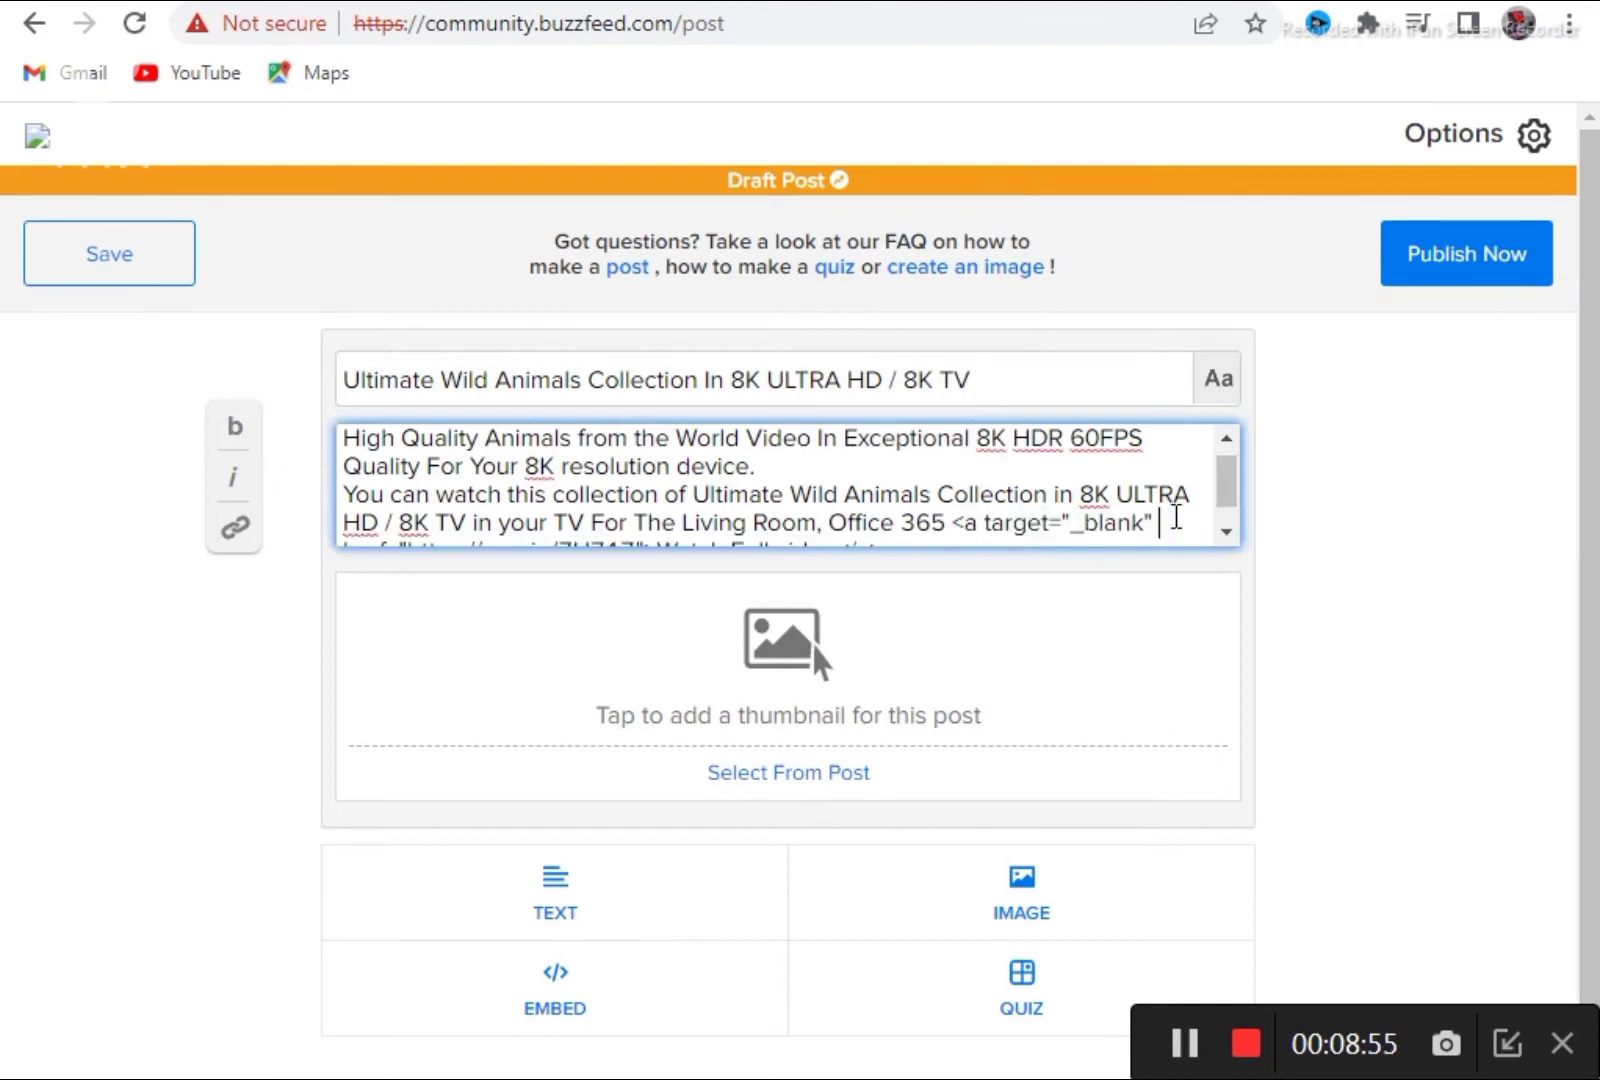
scroll(1177, 517, "down", 1)
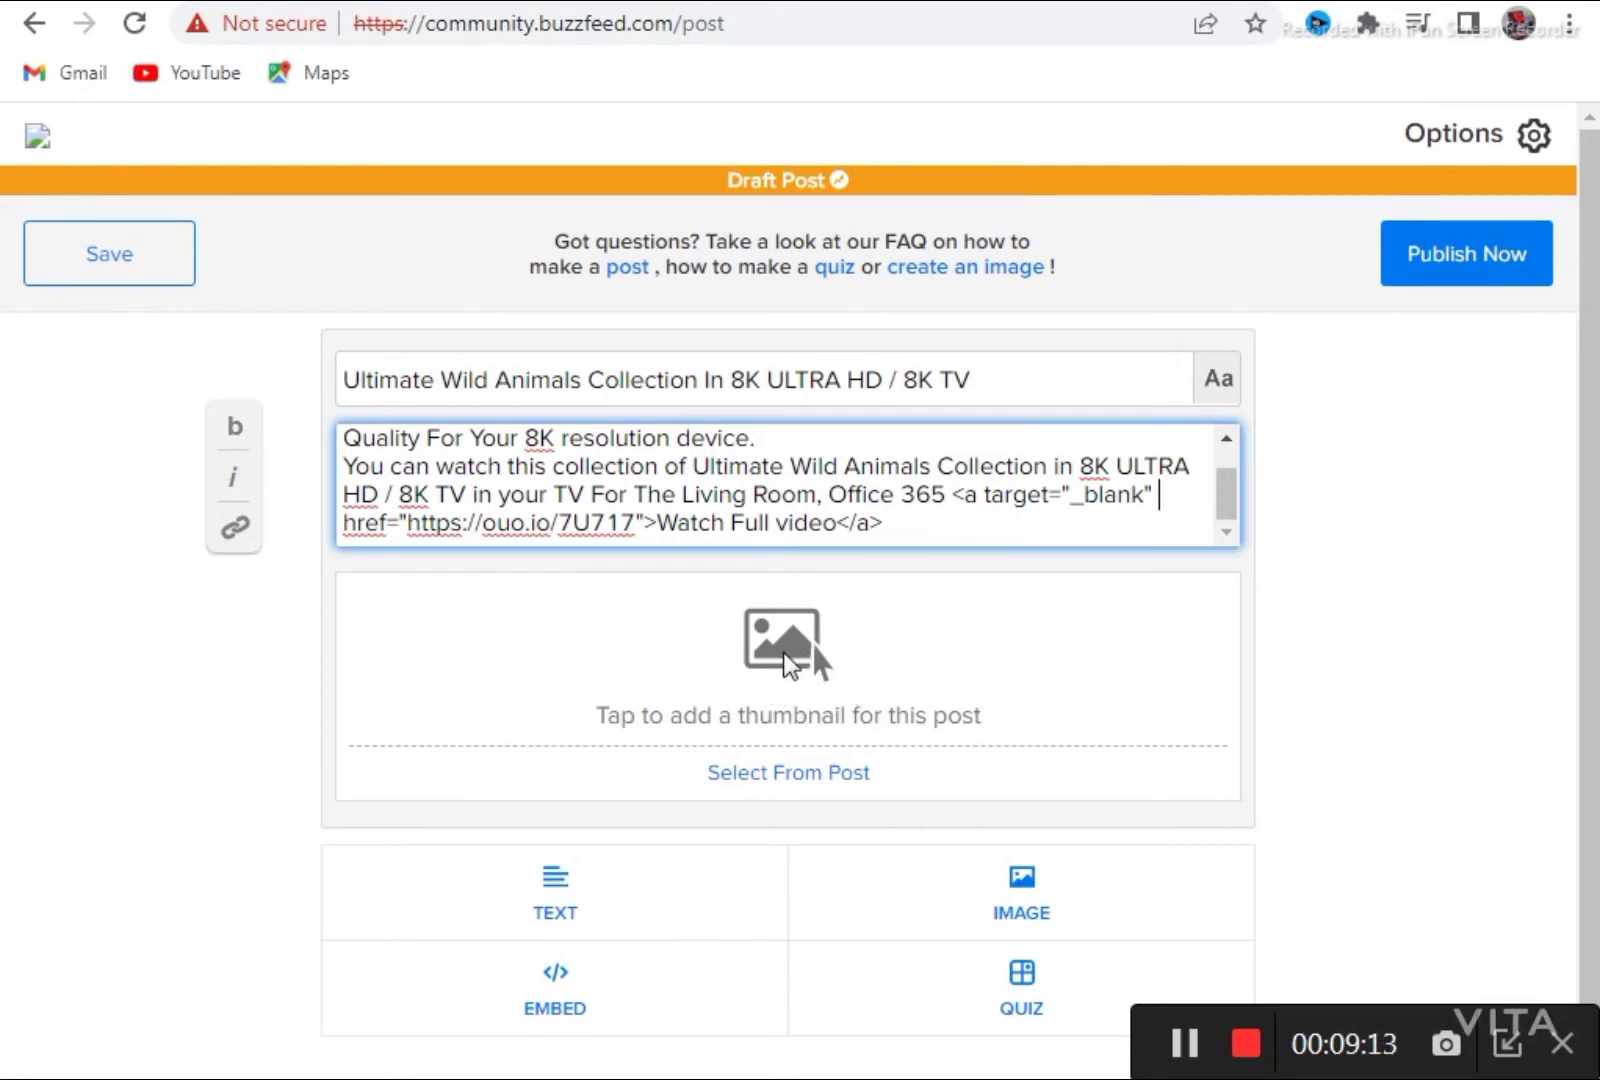
Switch to YouTube, close the video's share dialog and go back to the "animals" search results
key("ctrl+Tab")
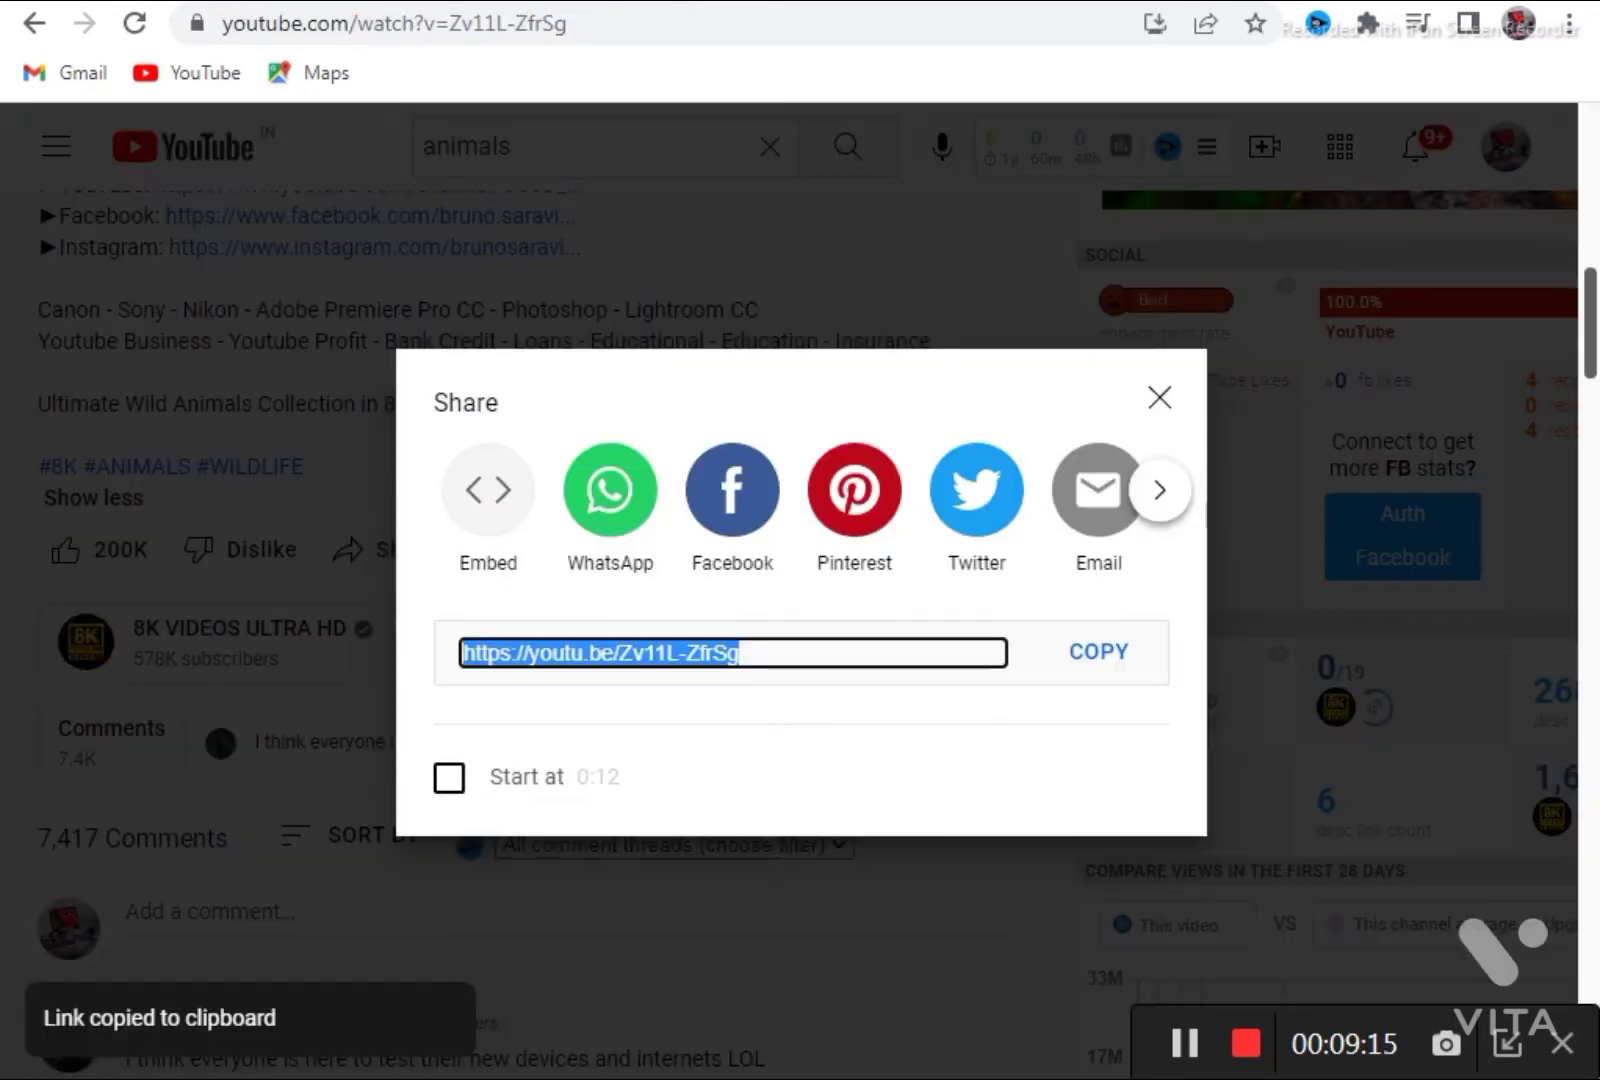
left_click(1160, 400)
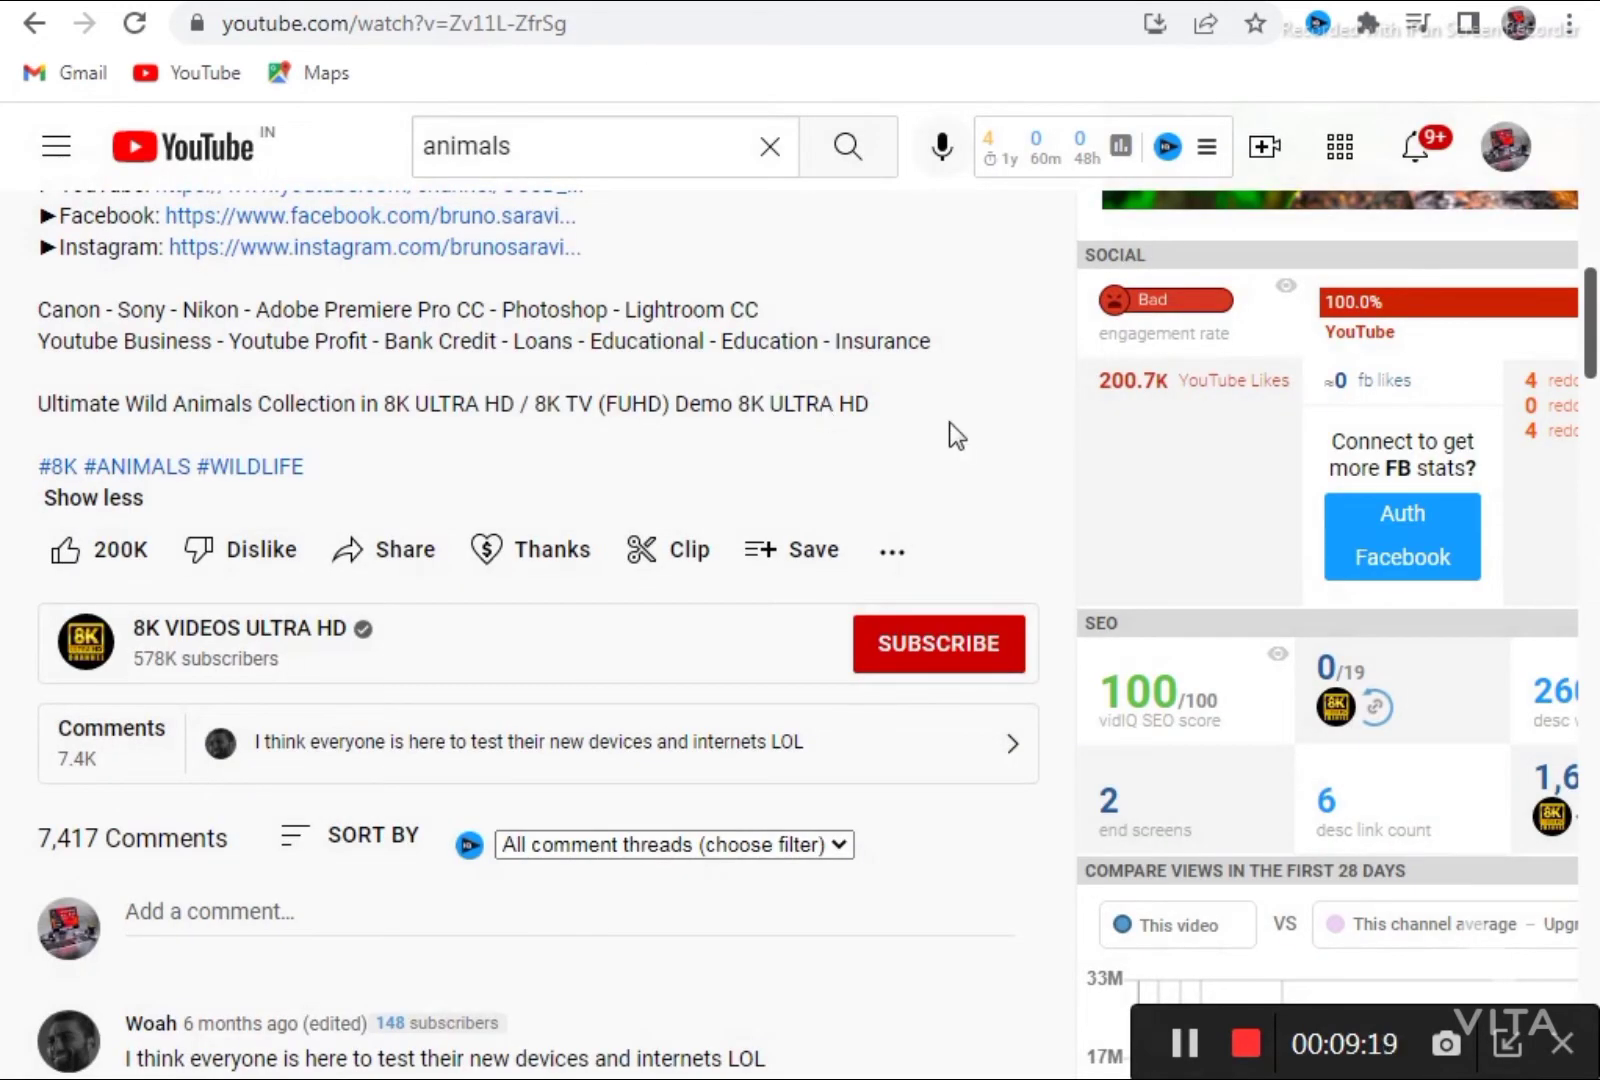
scroll(956, 425, "up", 10)
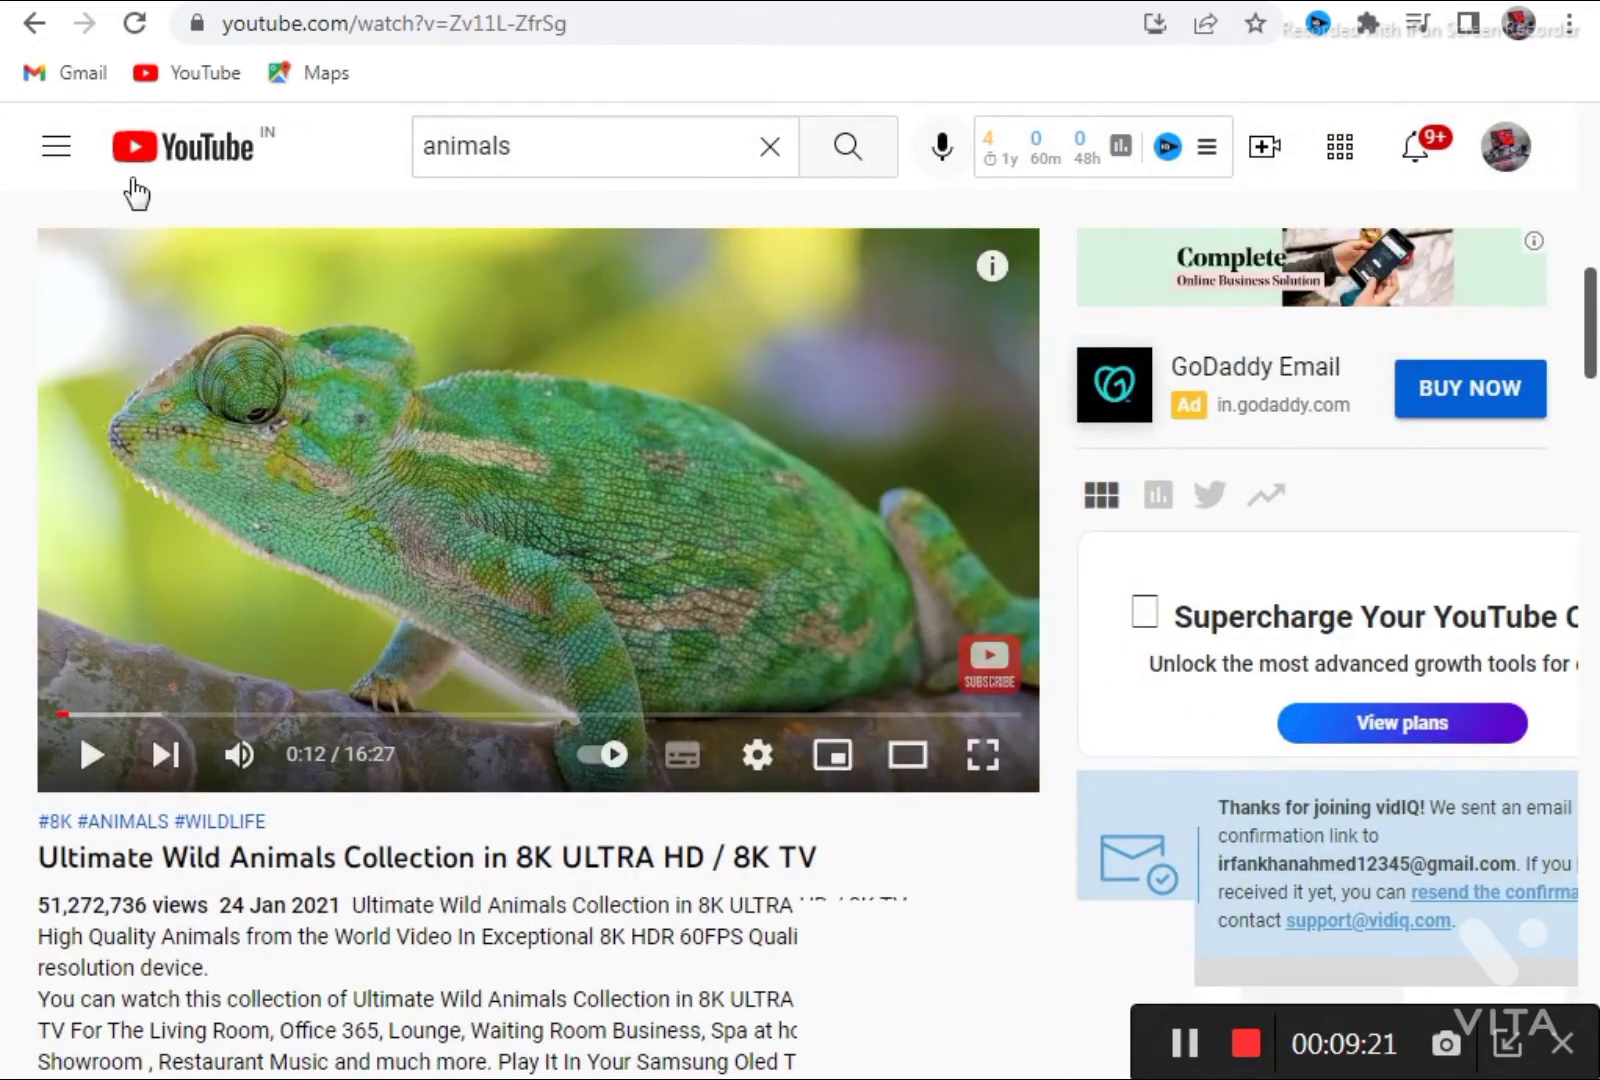
left_click(36, 26)
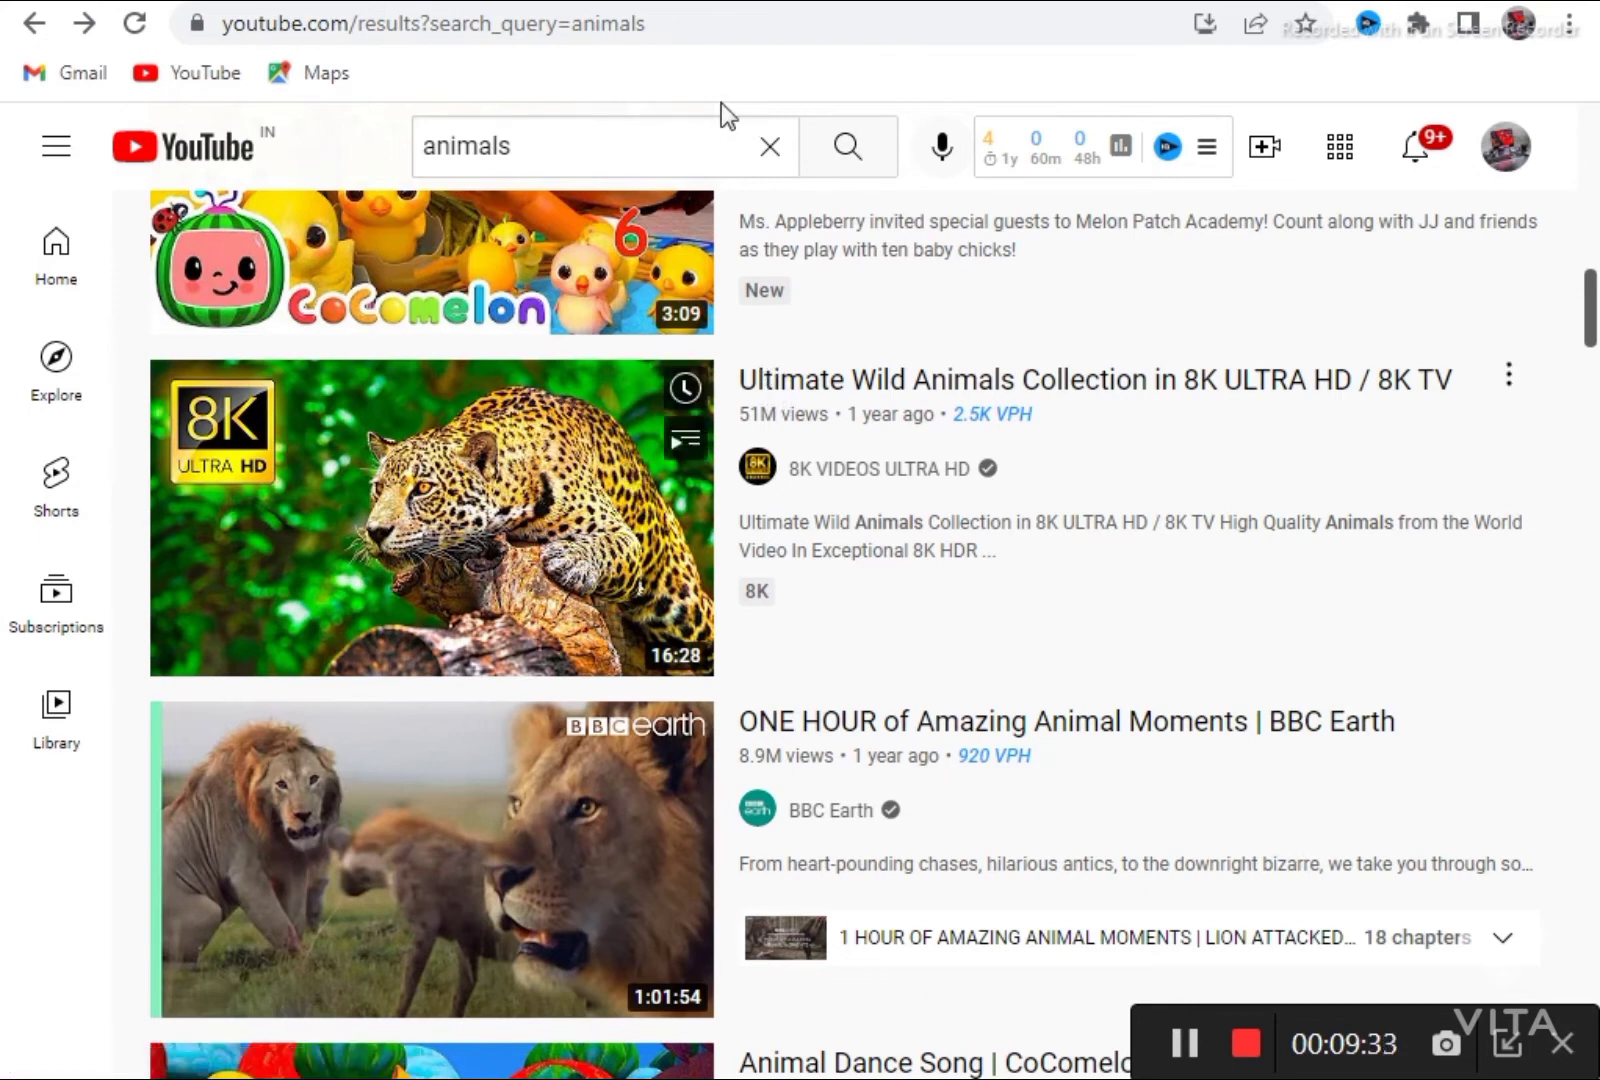
Return to the BuzzFeed draft and try to upload the TV-headed man picture from Downloads as the post's thumbnail
left_click(112, 3)
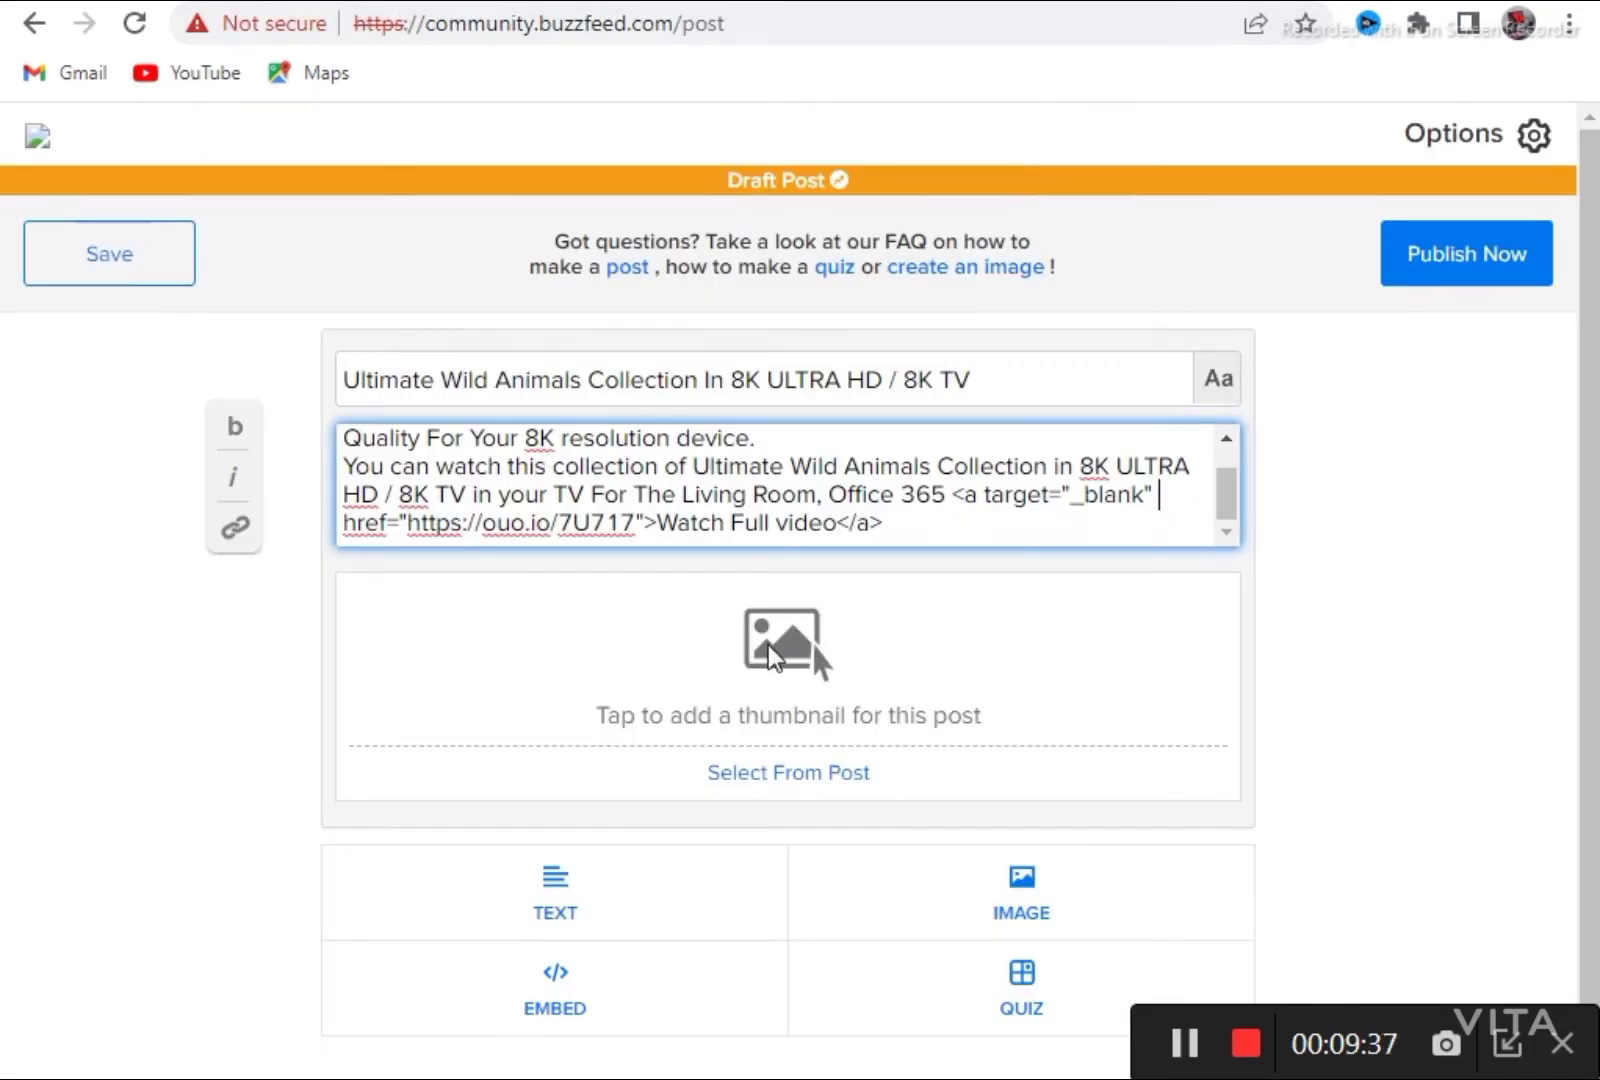
scroll(768, 645, "down", 1)
left_click(815, 612)
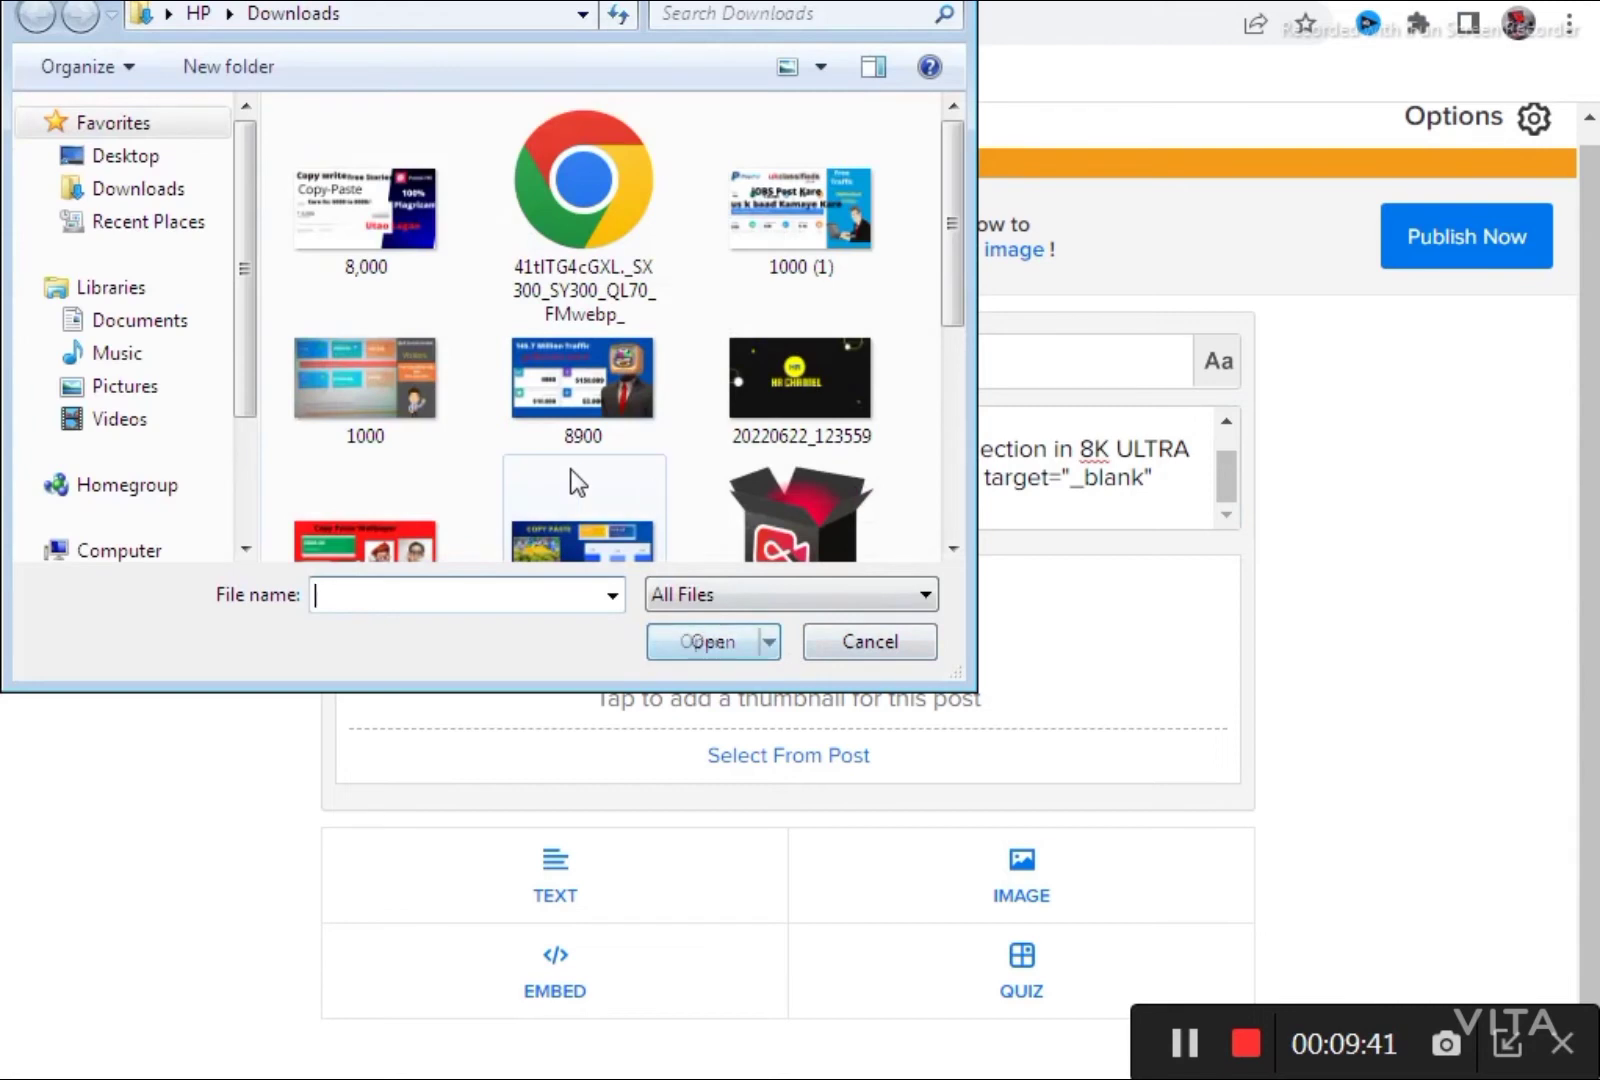
left_click(599, 402)
scroll(599, 402, "down", 2)
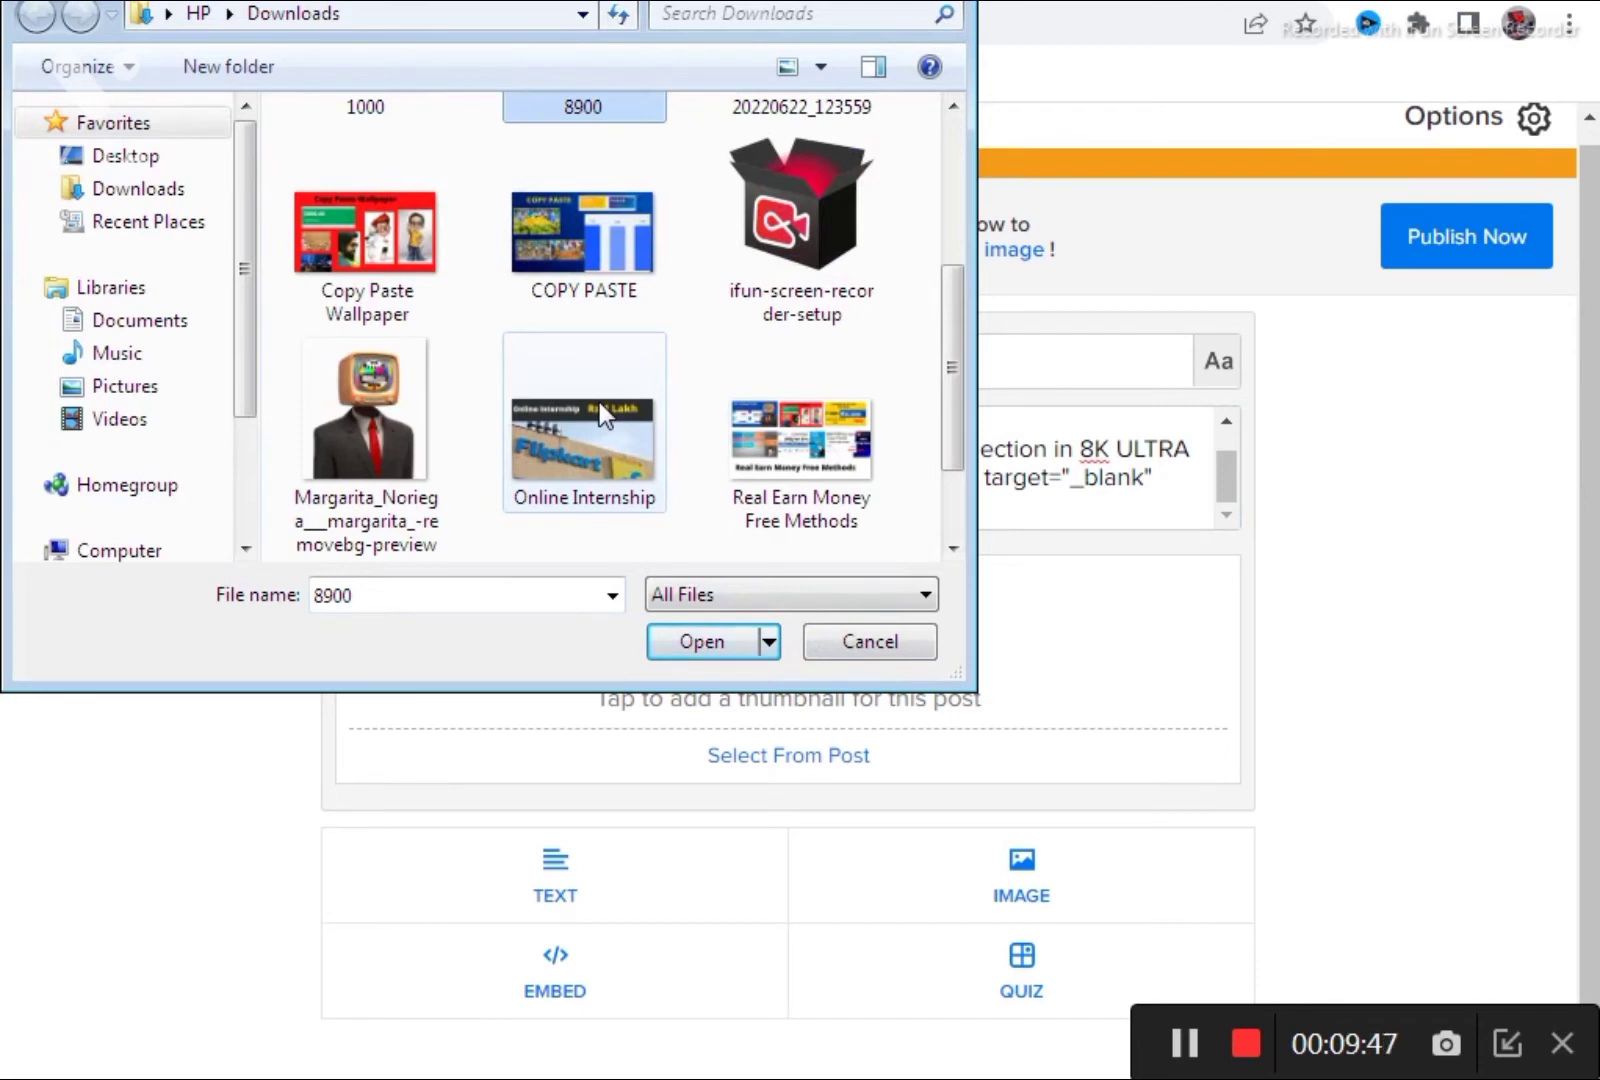
left_click(345, 446)
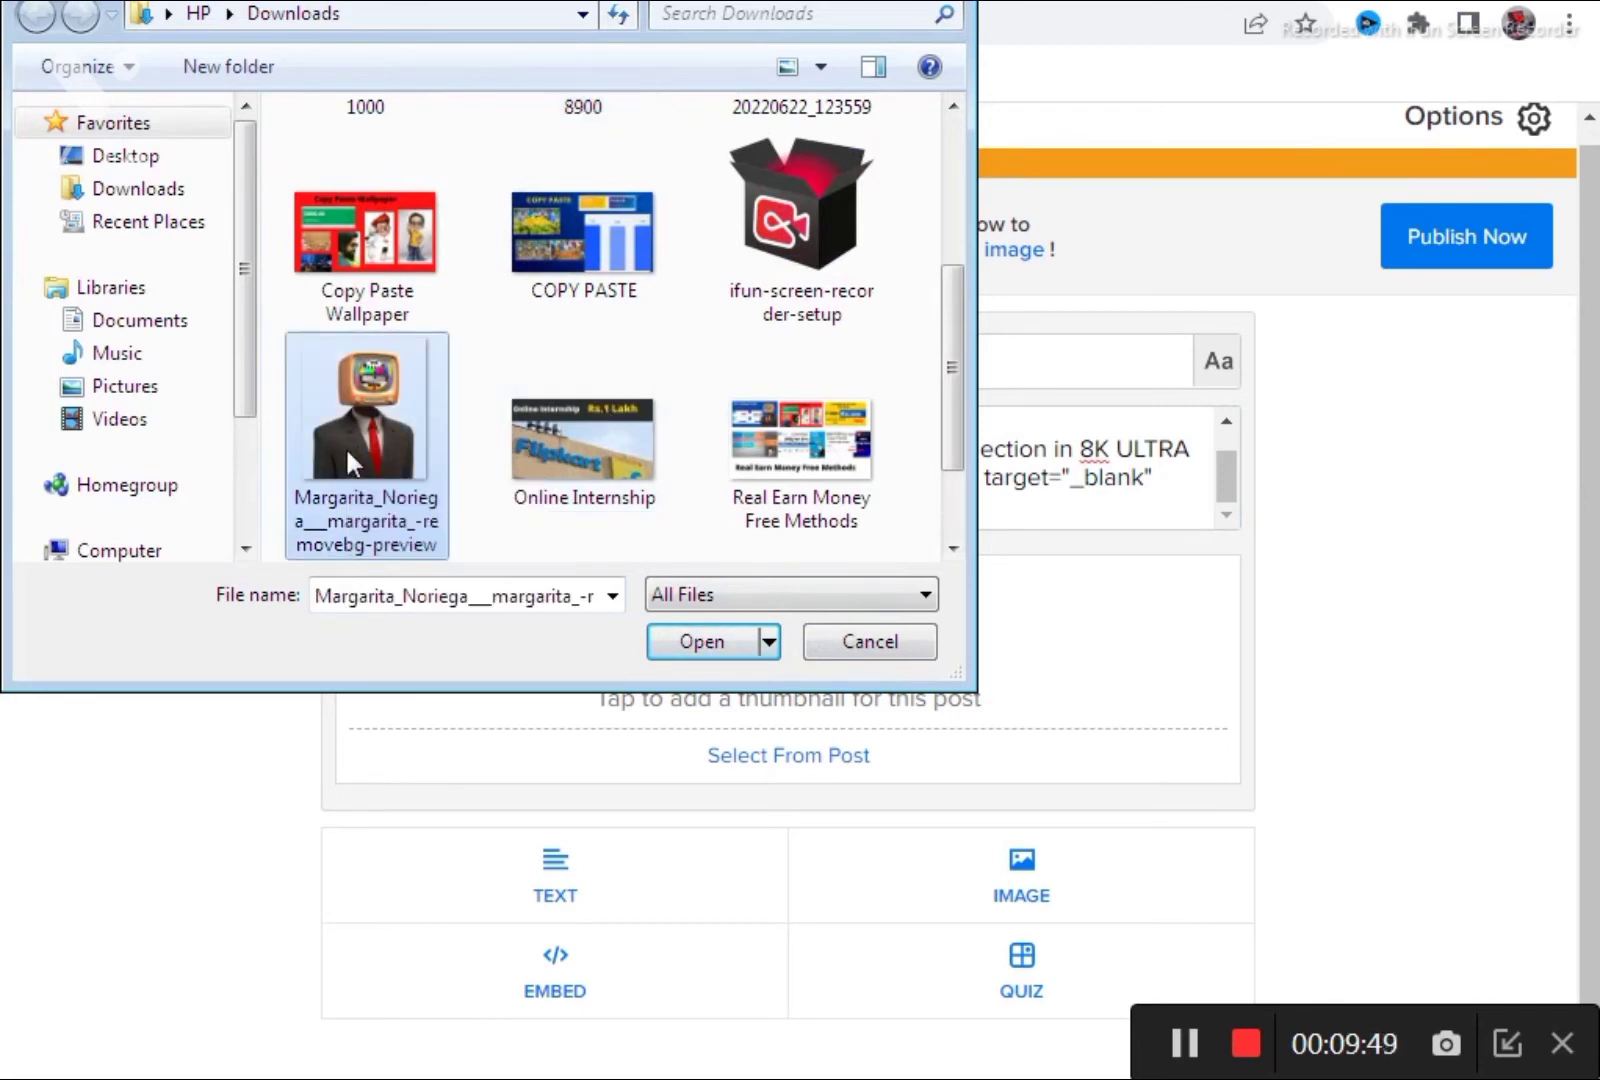
left_click(708, 641)
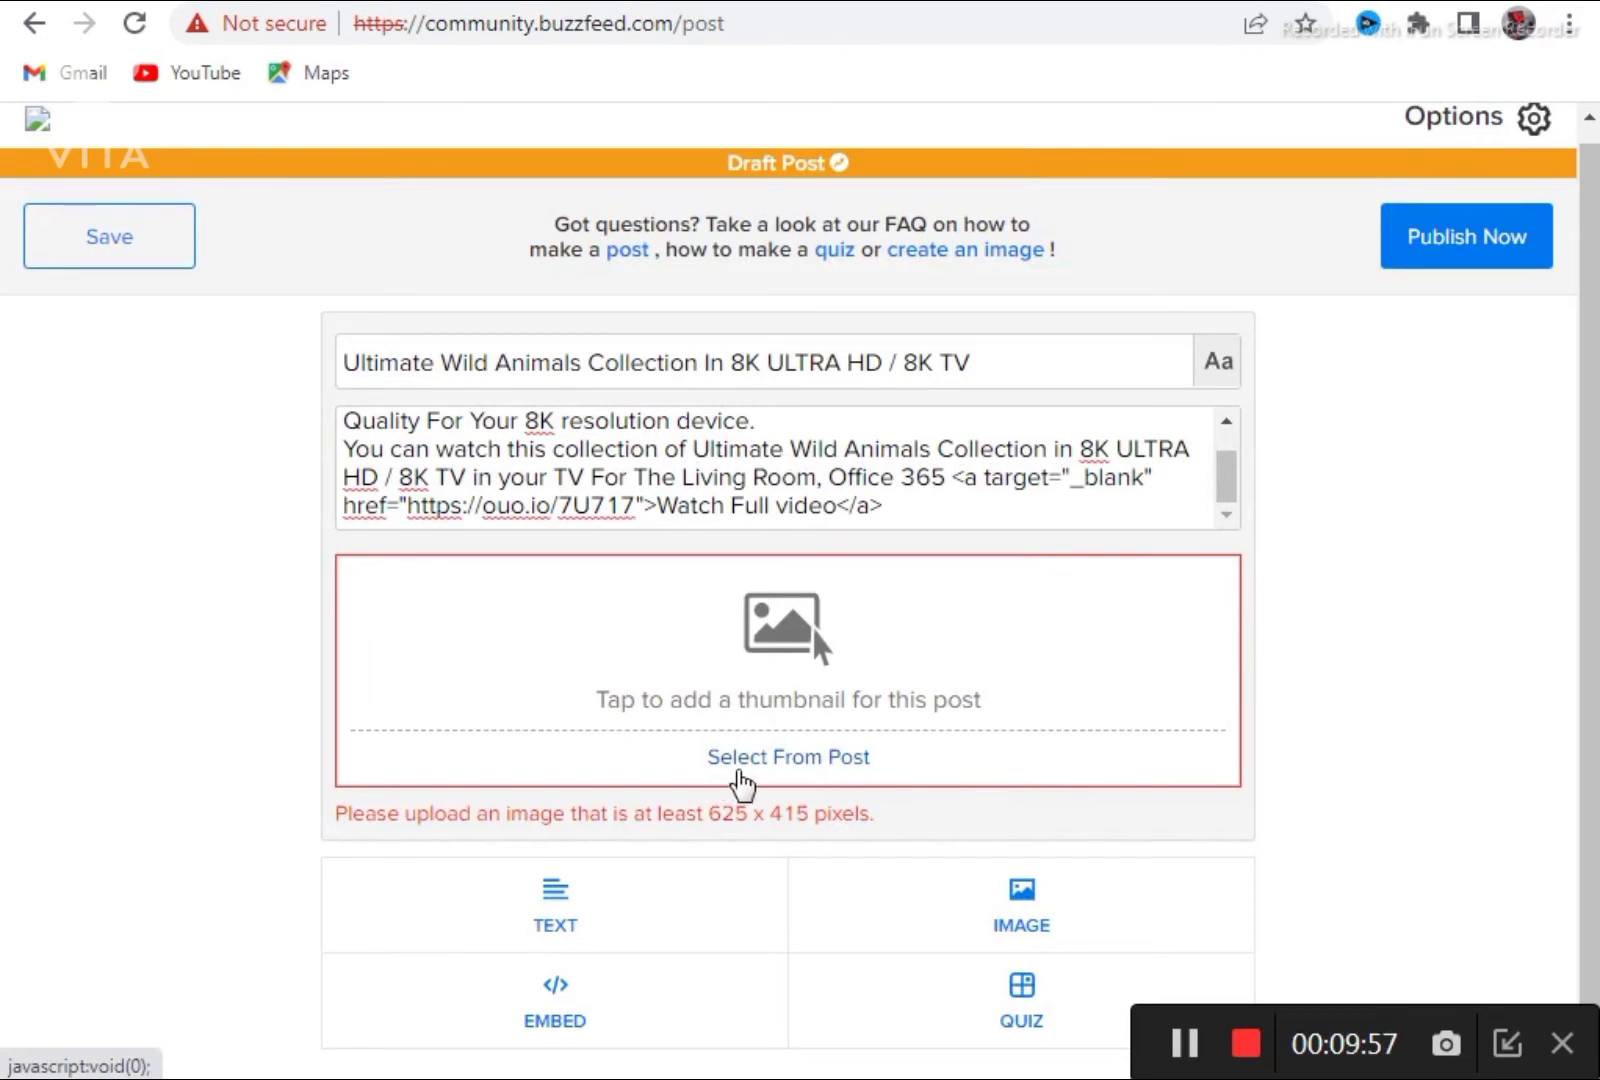
Upload the "Online Internship" image from Downloads as the post's thumbnail and save it with the Standard crop option
scroll(730, 712, "down", 1)
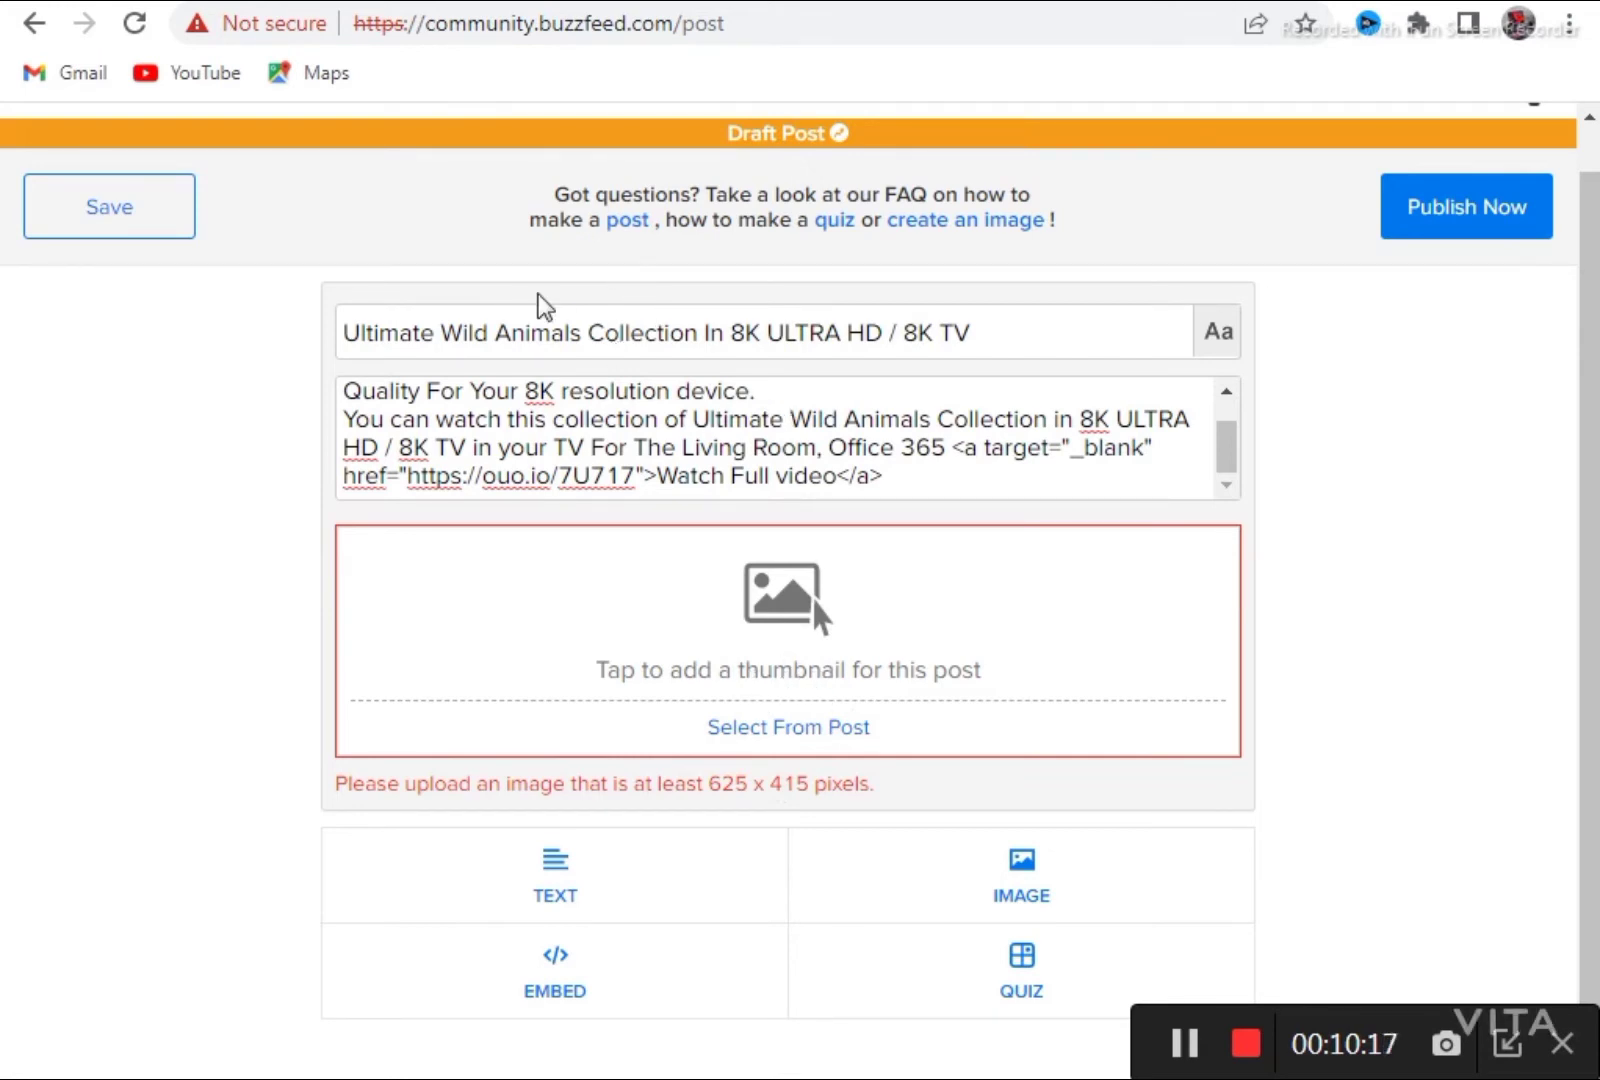
left_click(778, 648)
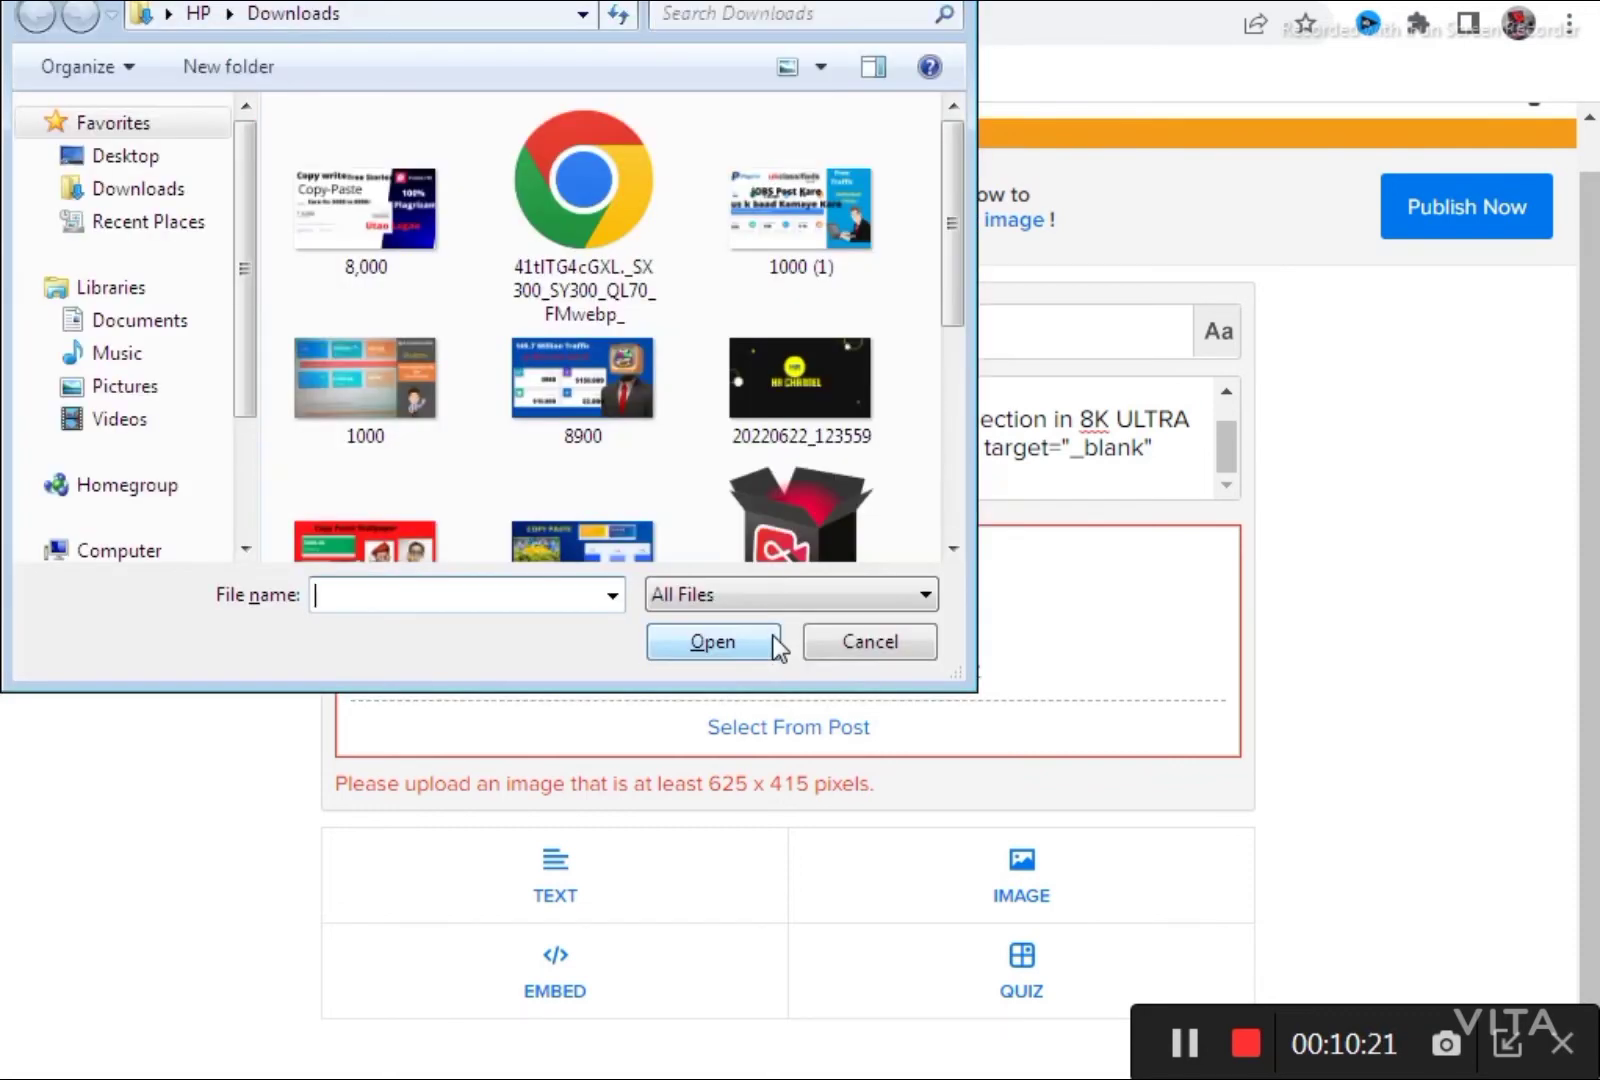
left_click(572, 355)
scroll(572, 355, "down", 3)
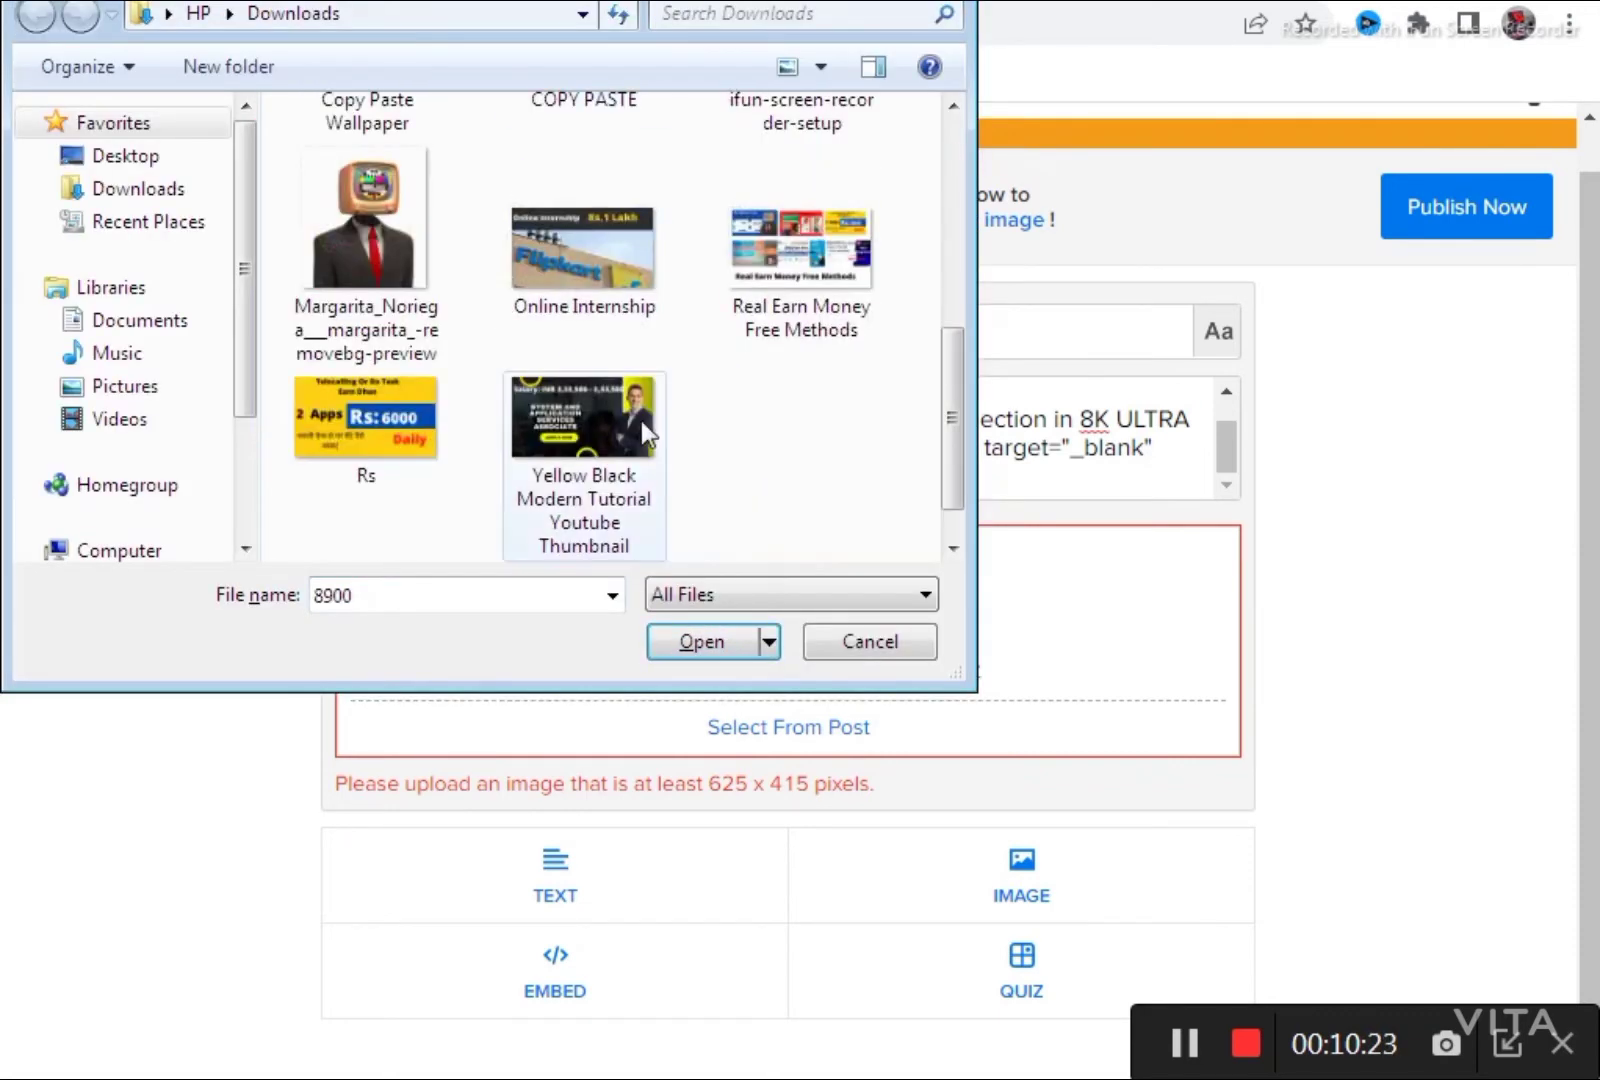
left_click(590, 272)
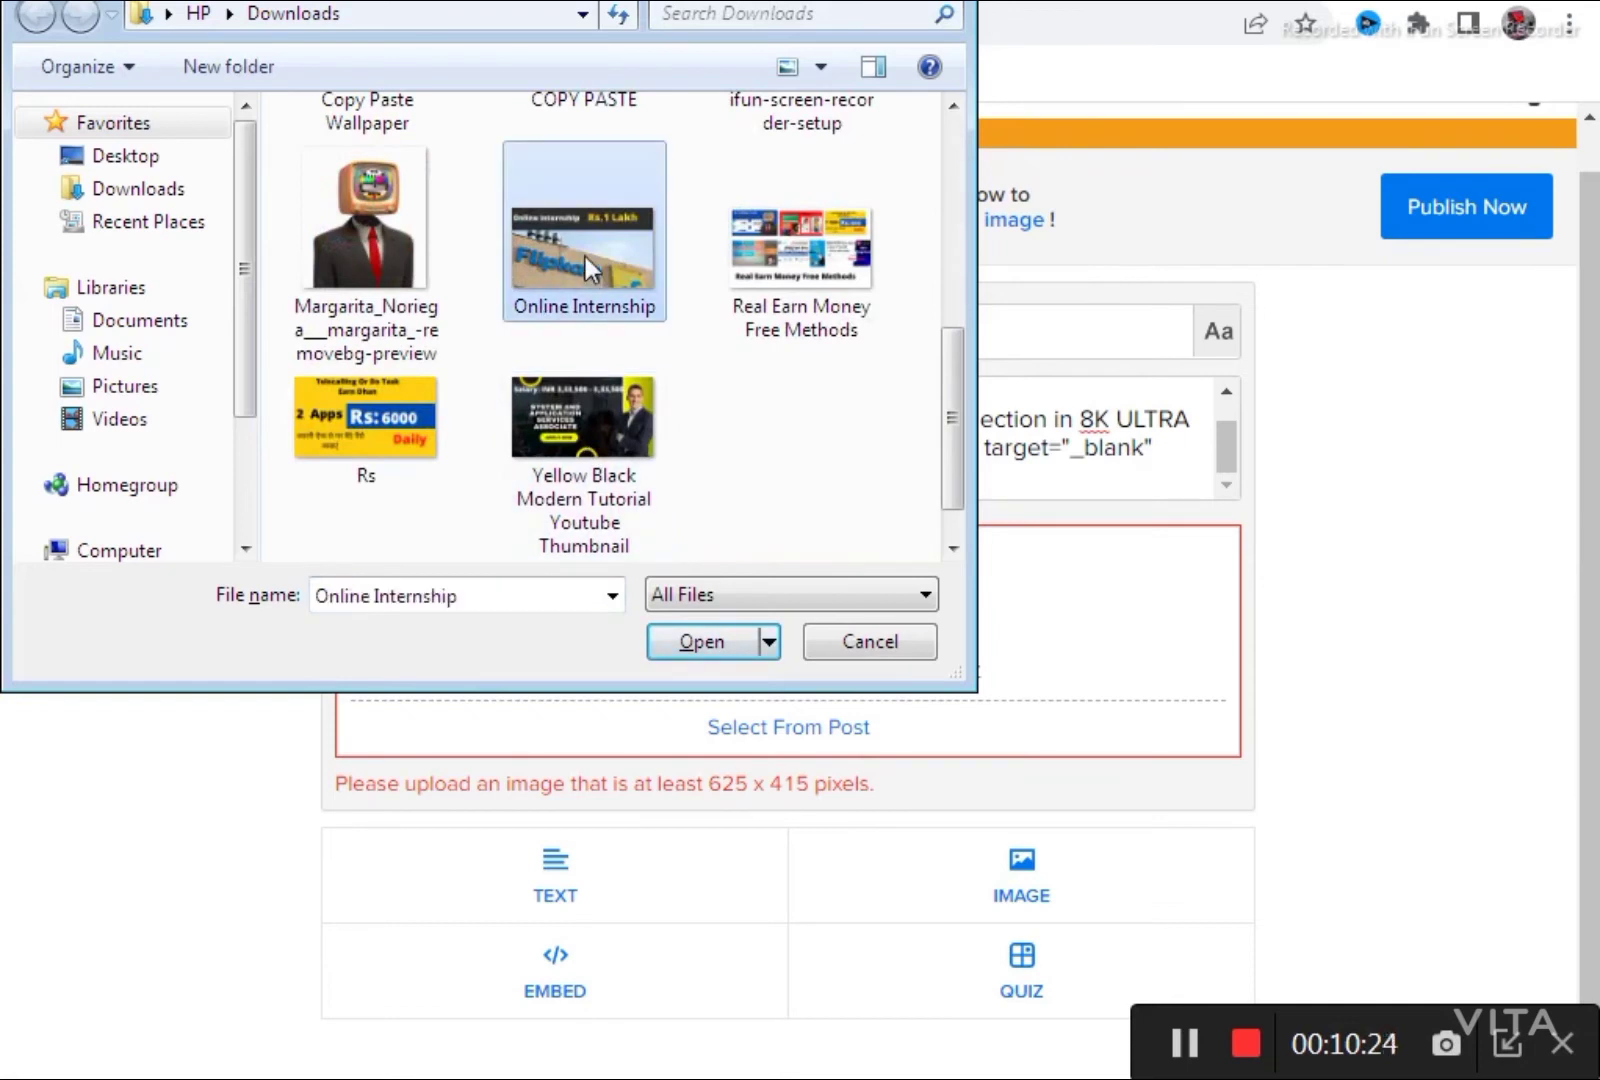
left_click(704, 640)
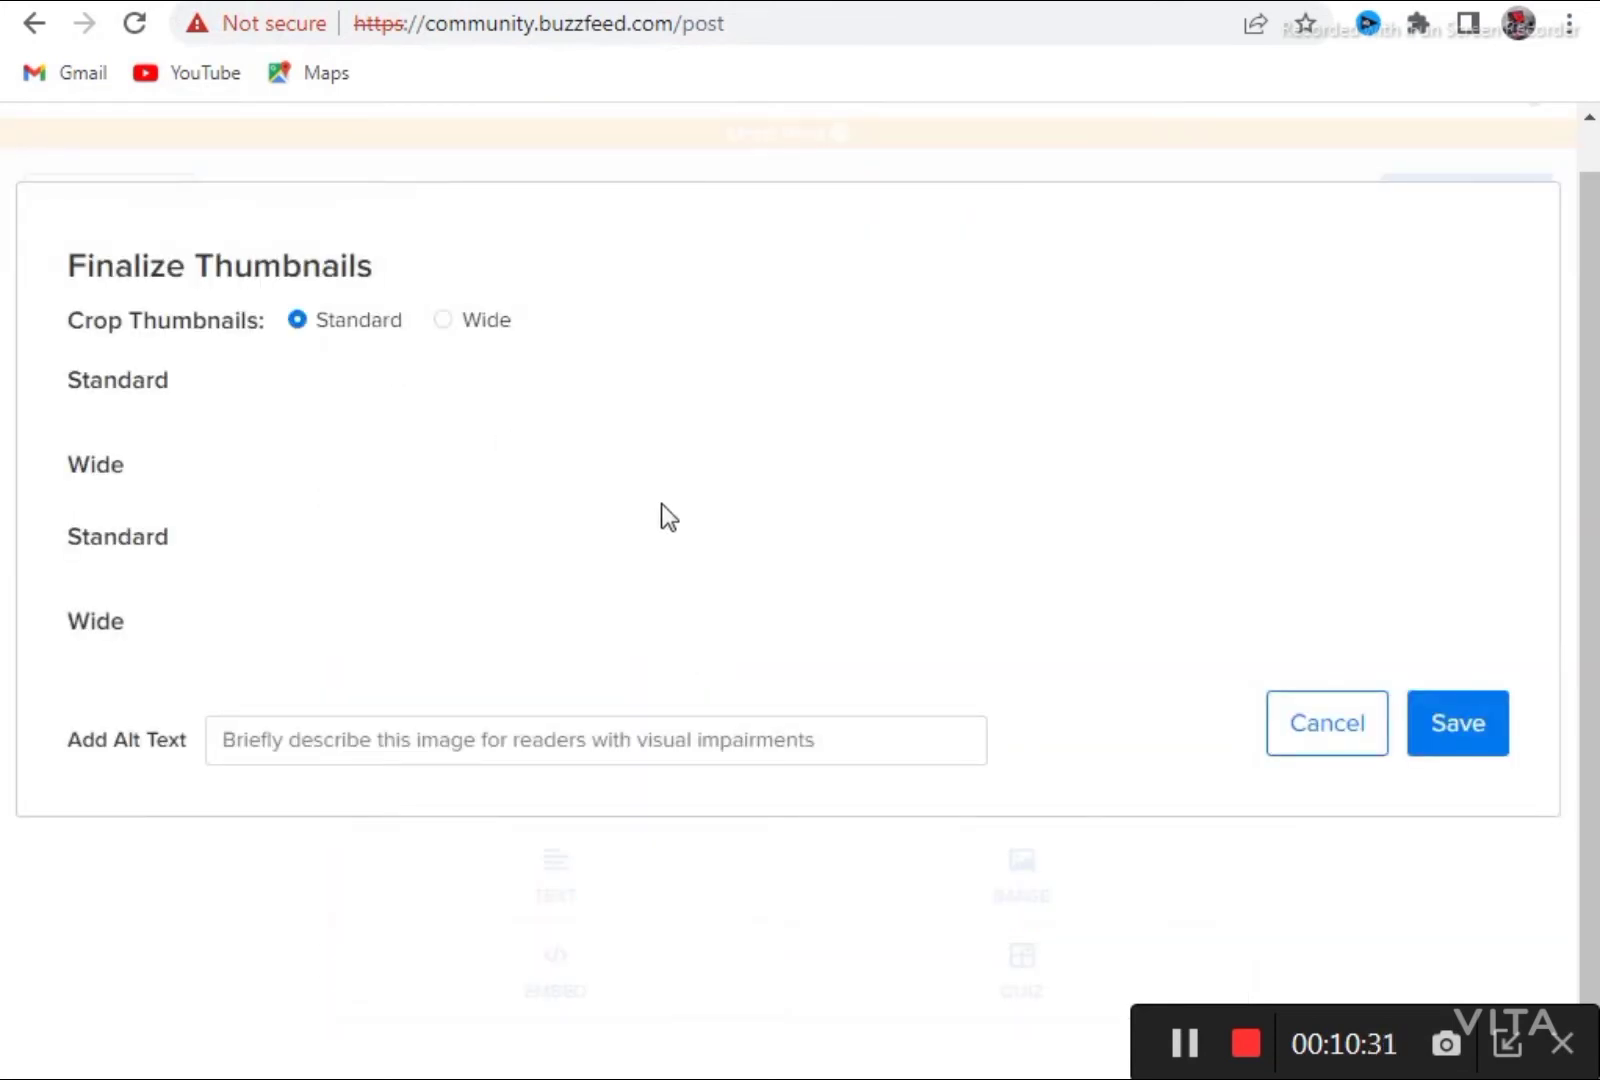
left_click(1452, 747)
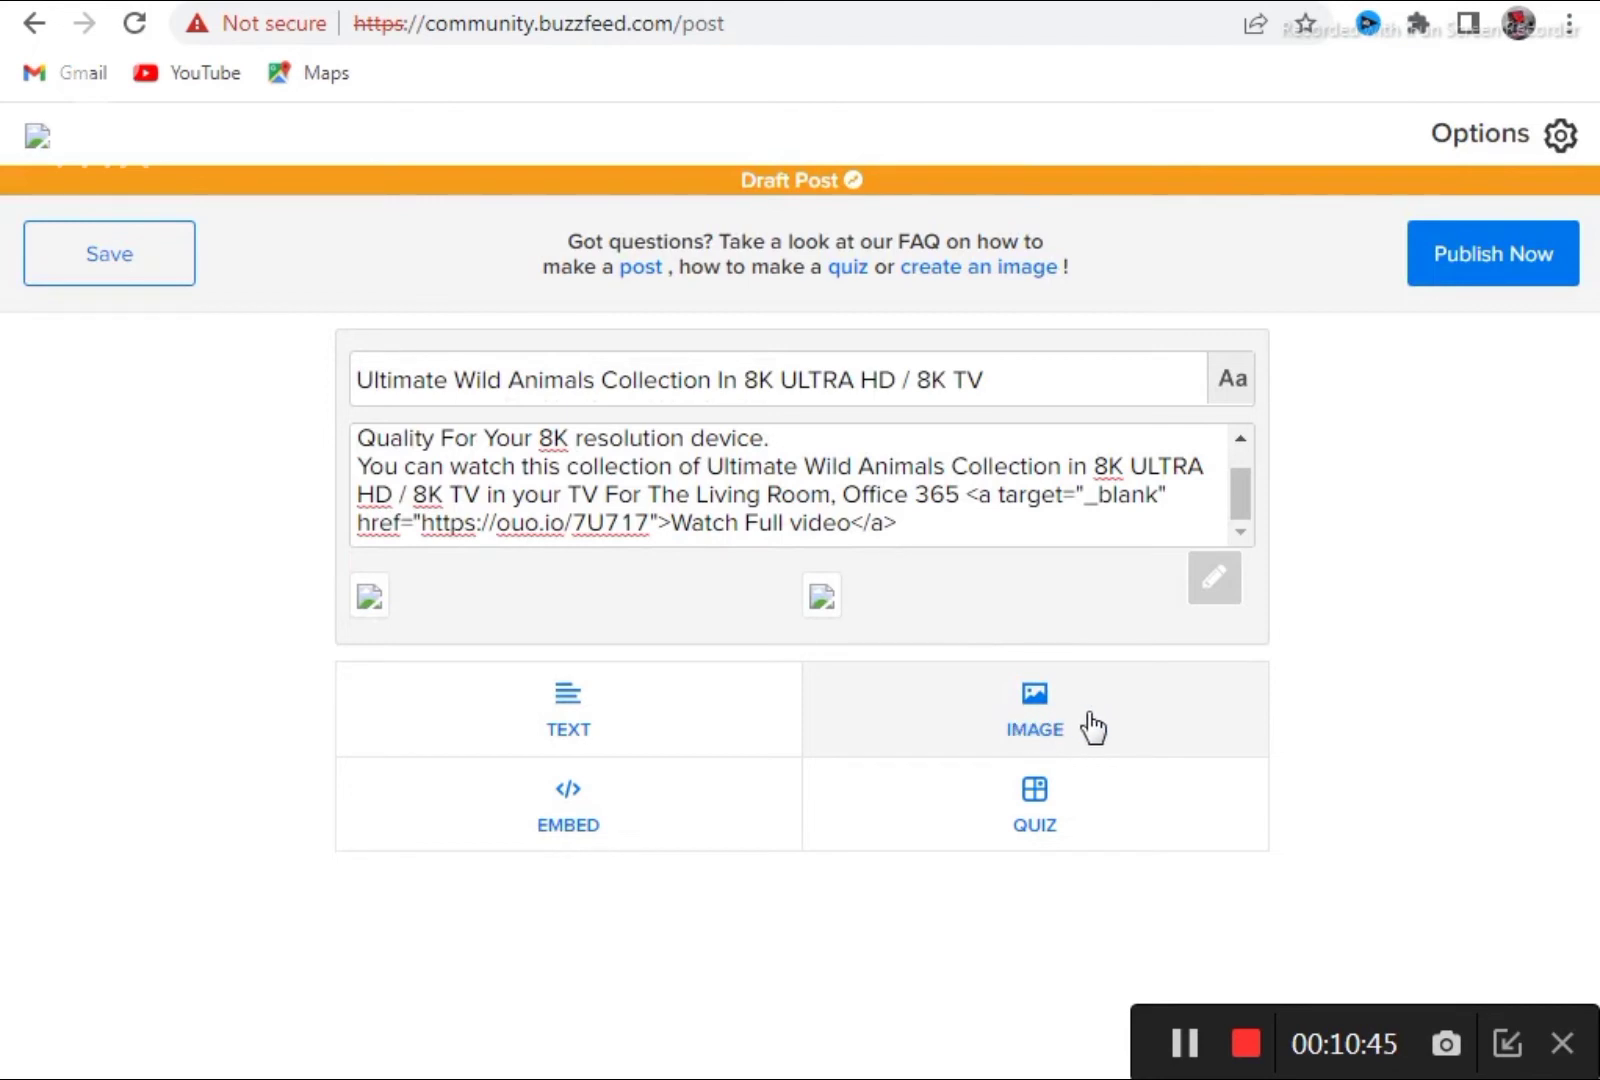
Add an image section to the post and copy the title of the "Ultimate Wild Animals Collection" video from YouTube
left_click(1037, 733)
scroll(664, 731, "down", 2)
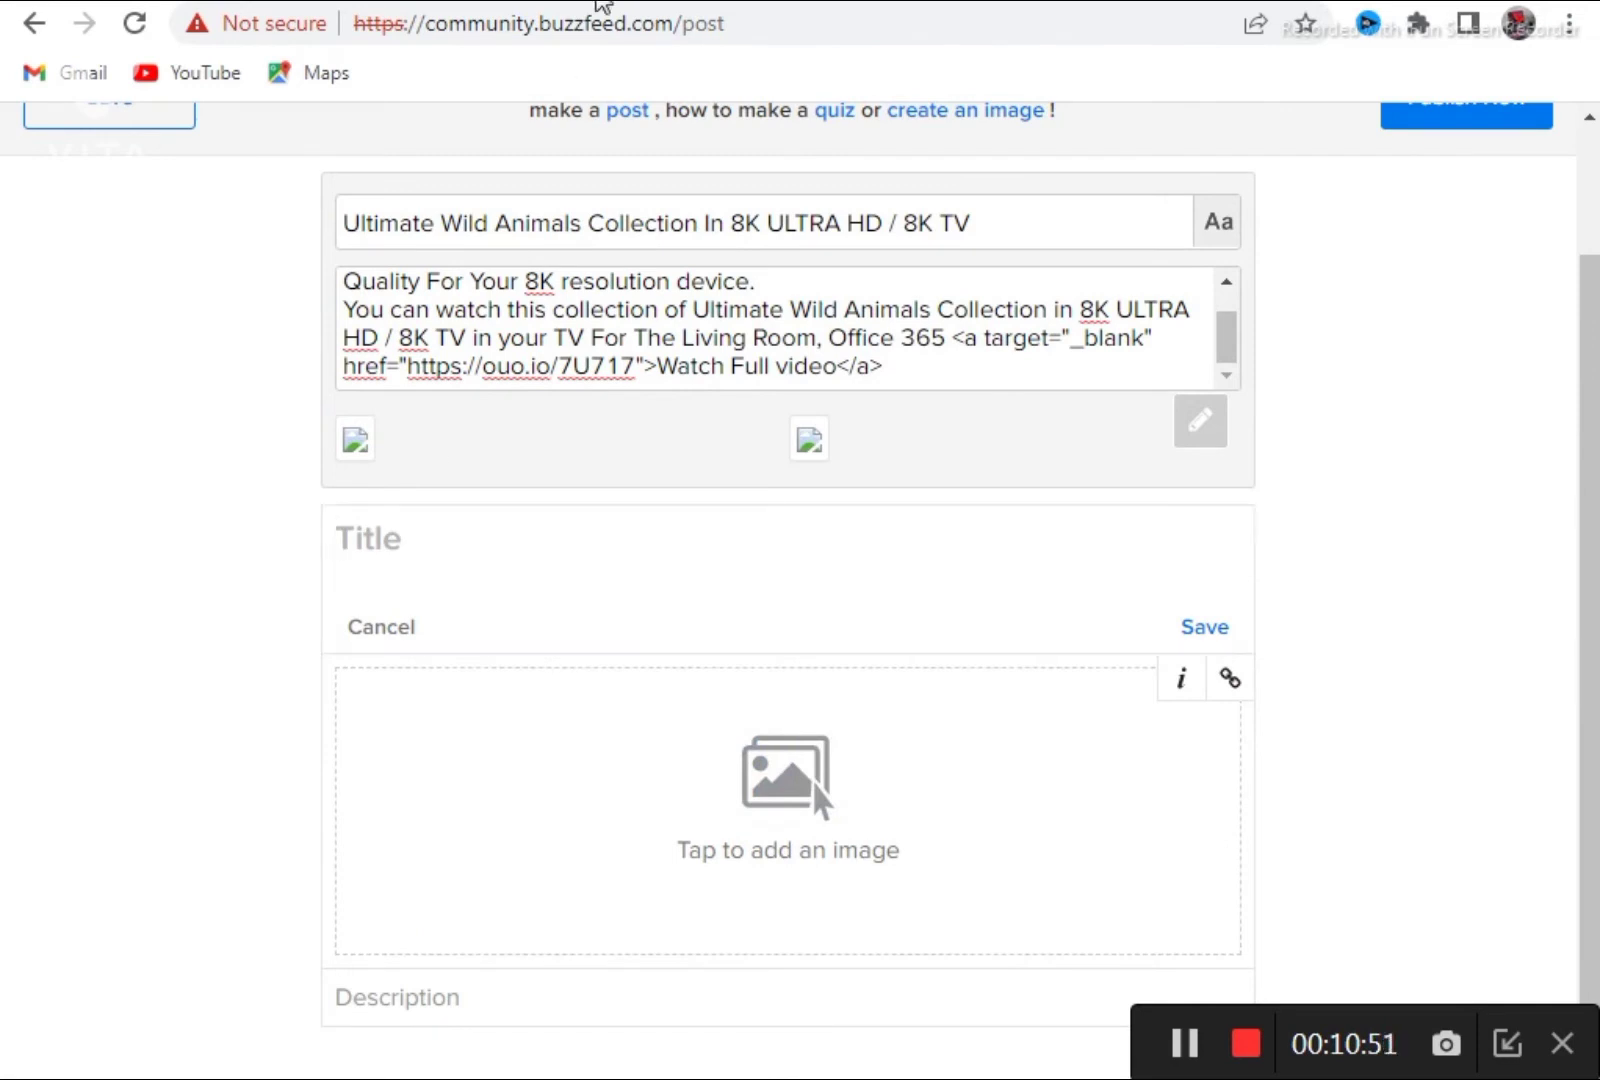
left_click(436, 3)
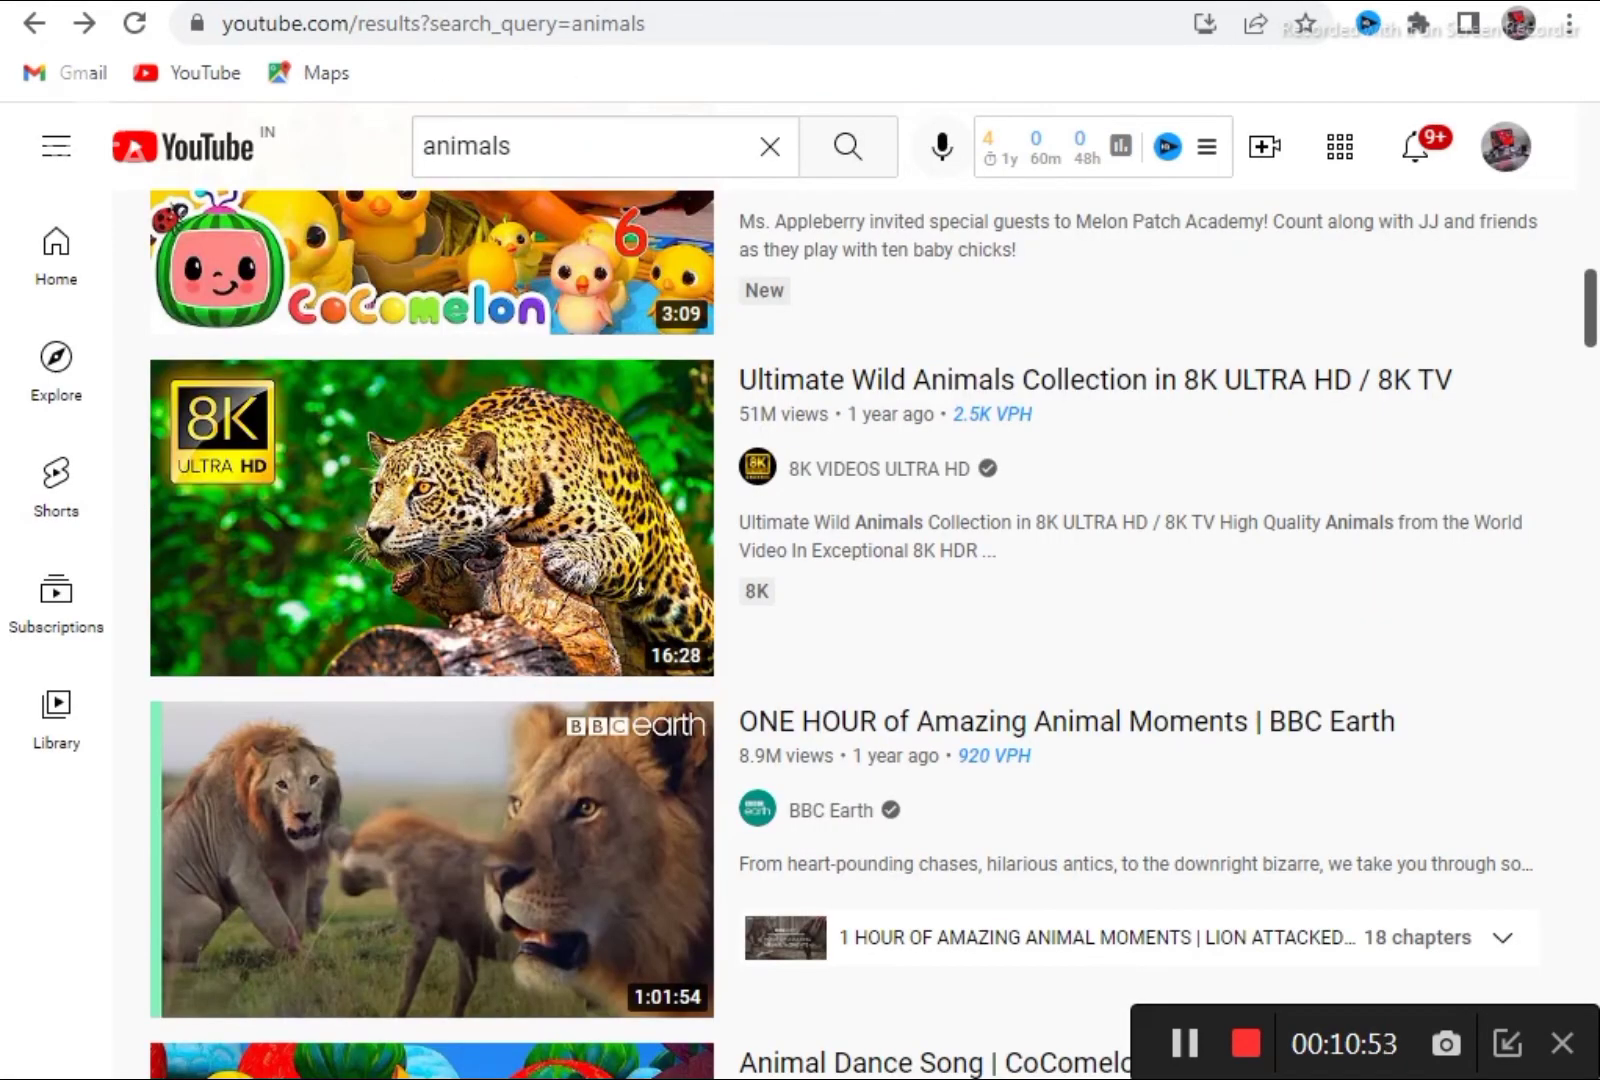
left_click(503, 485)
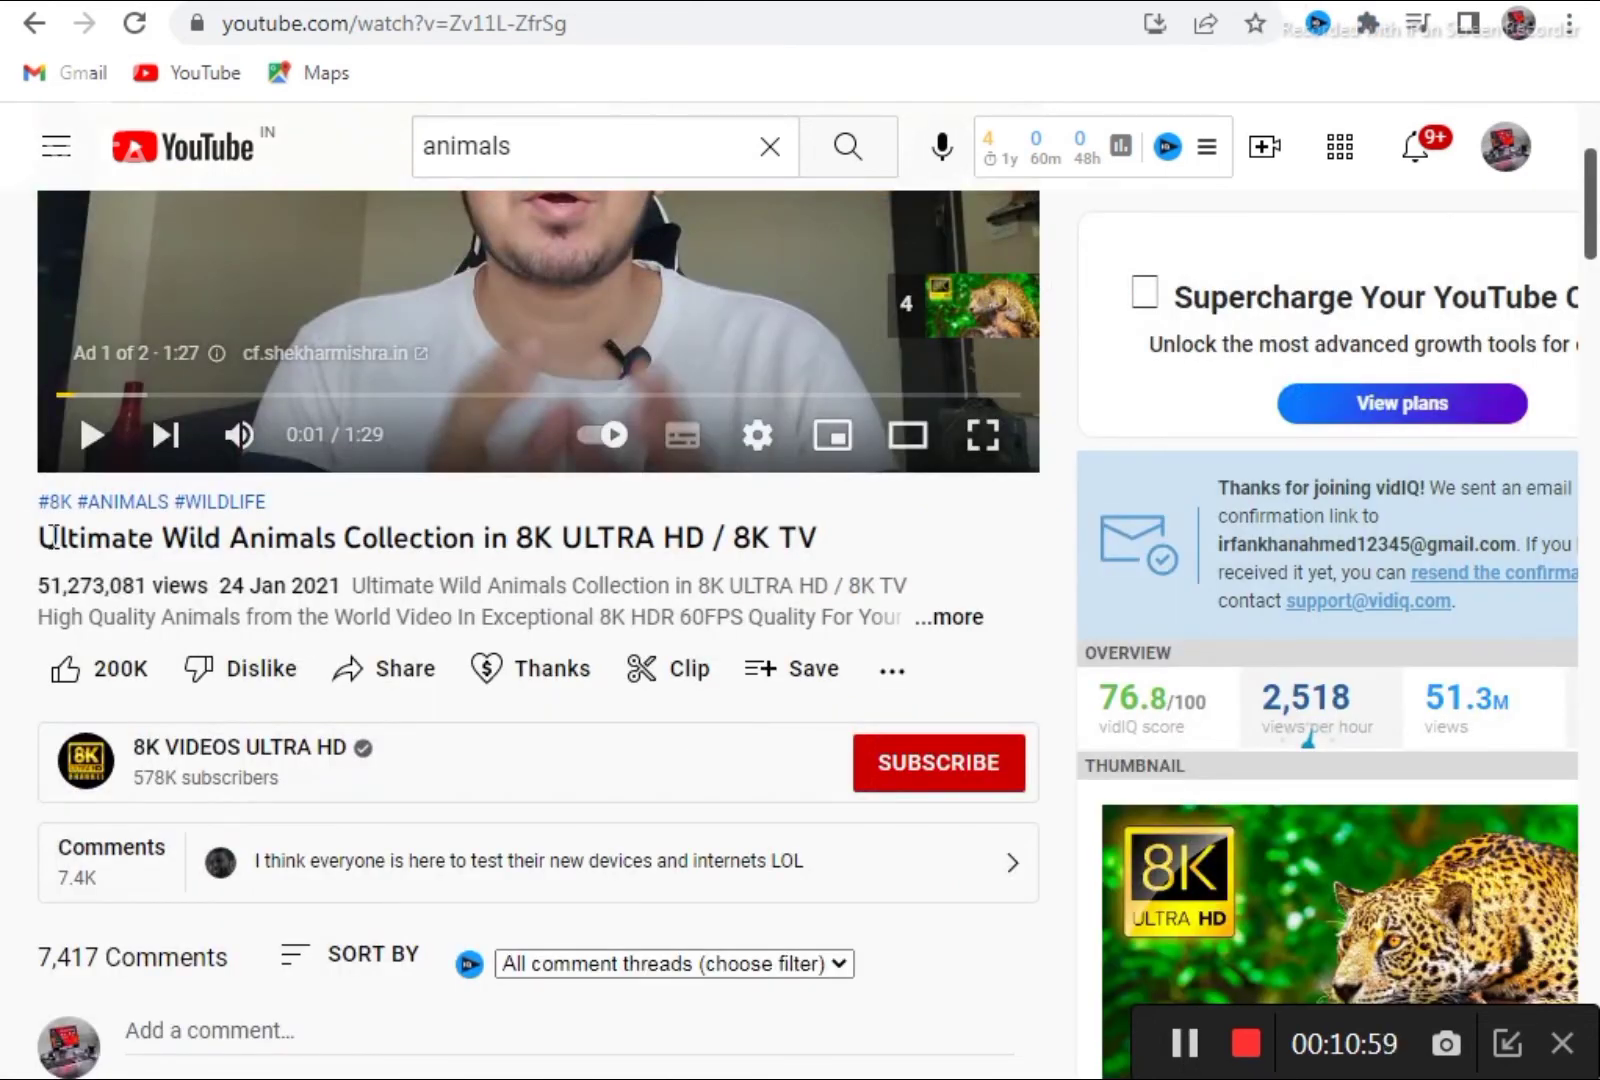
left_click_drag(44, 537, 887, 548)
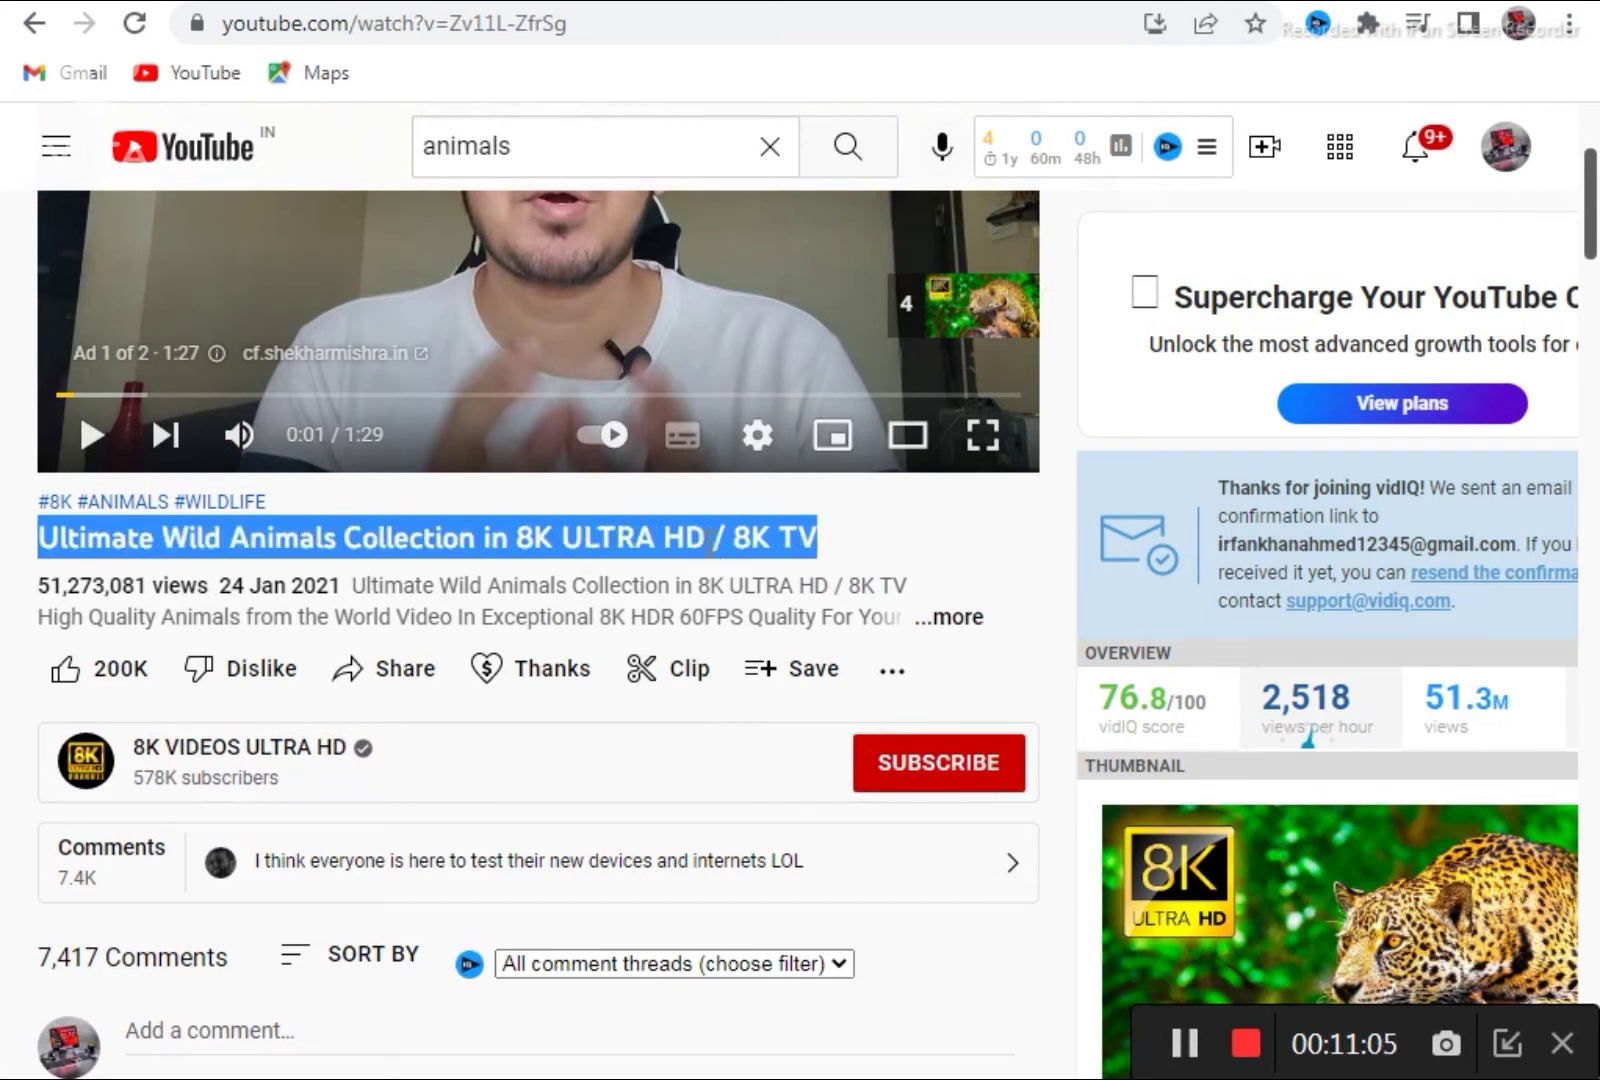
right_click(713, 540)
left_click(757, 568)
Set the BuzzFeed image section's title to "Ultimate Wild Animals Collection in 8K ULTRA HD / 8K TV" by pasting the copied title
left_click(110, 3)
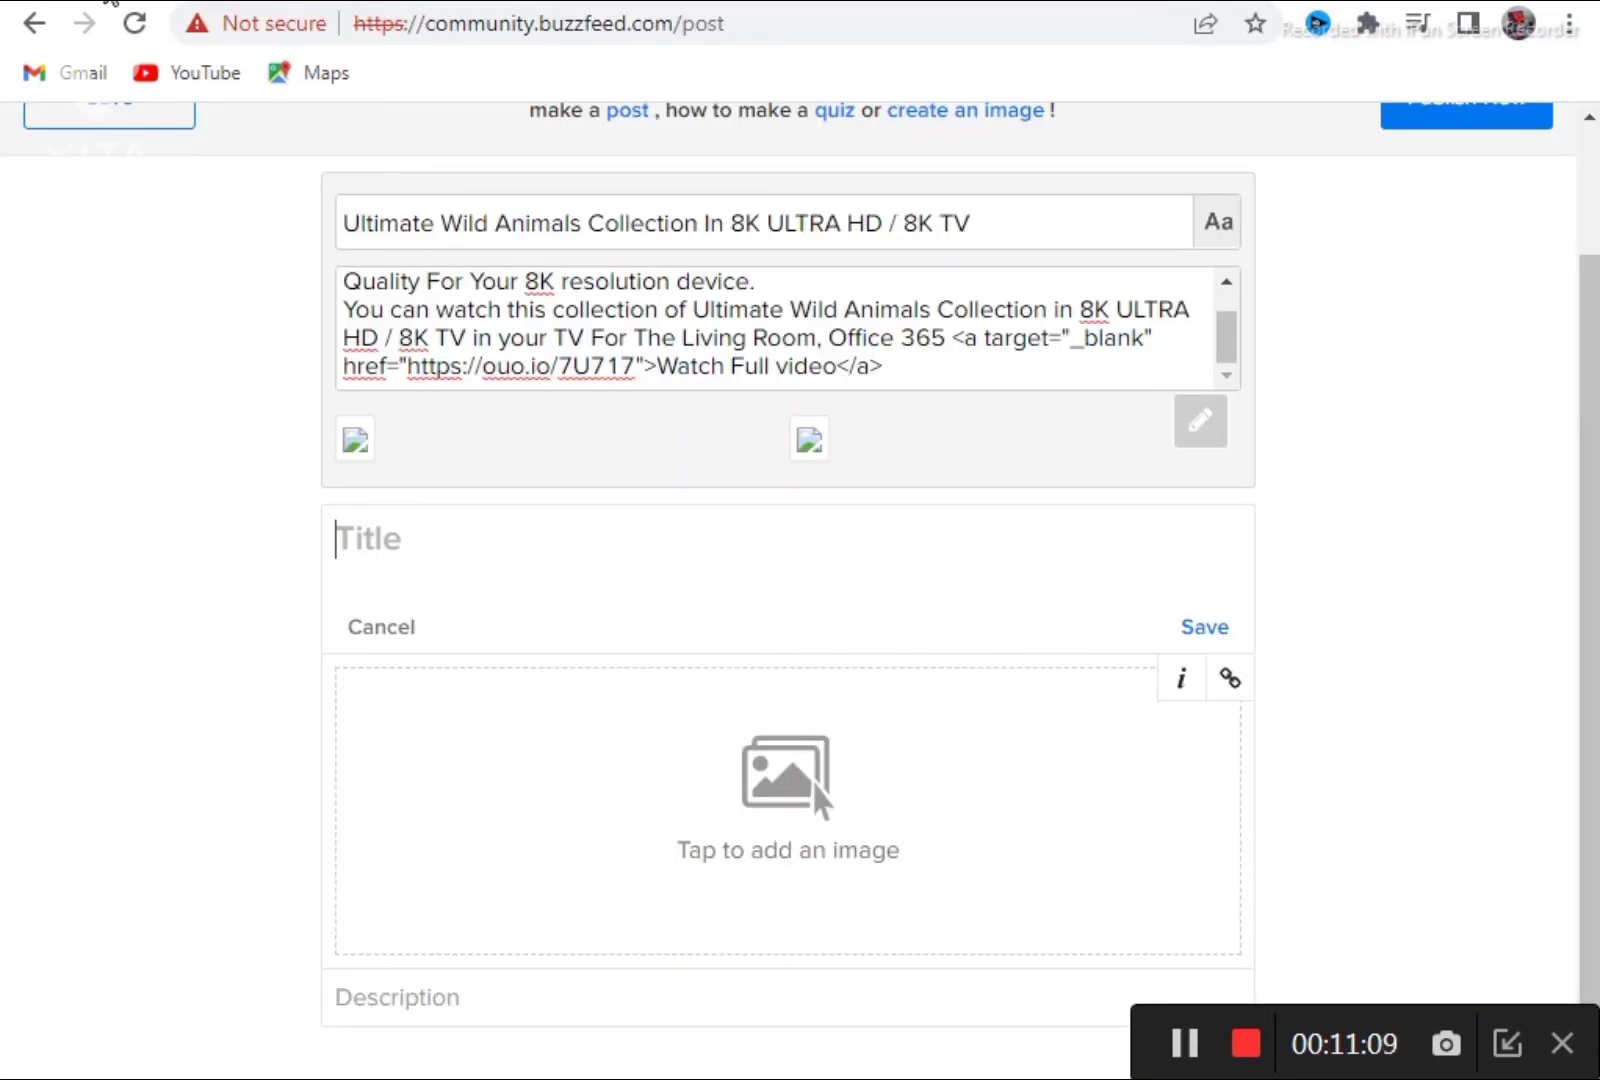
left_click(401, 562)
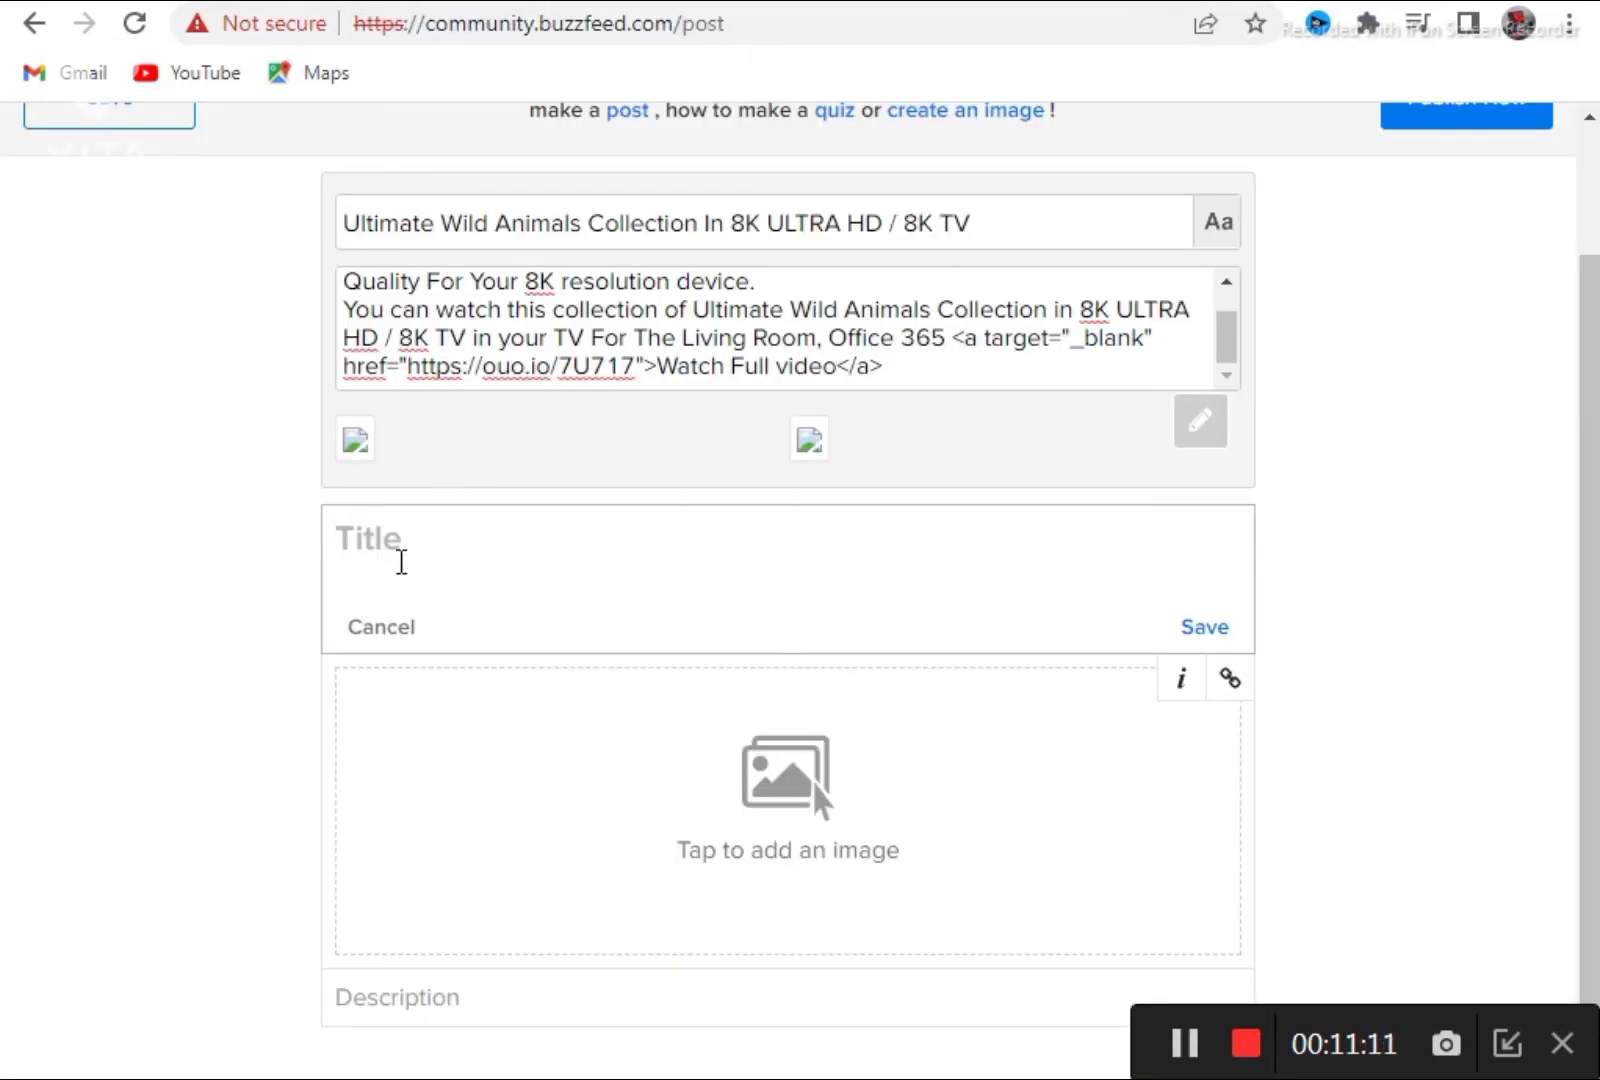
key("ctrl+v")
scroll(511, 610, "down", 1)
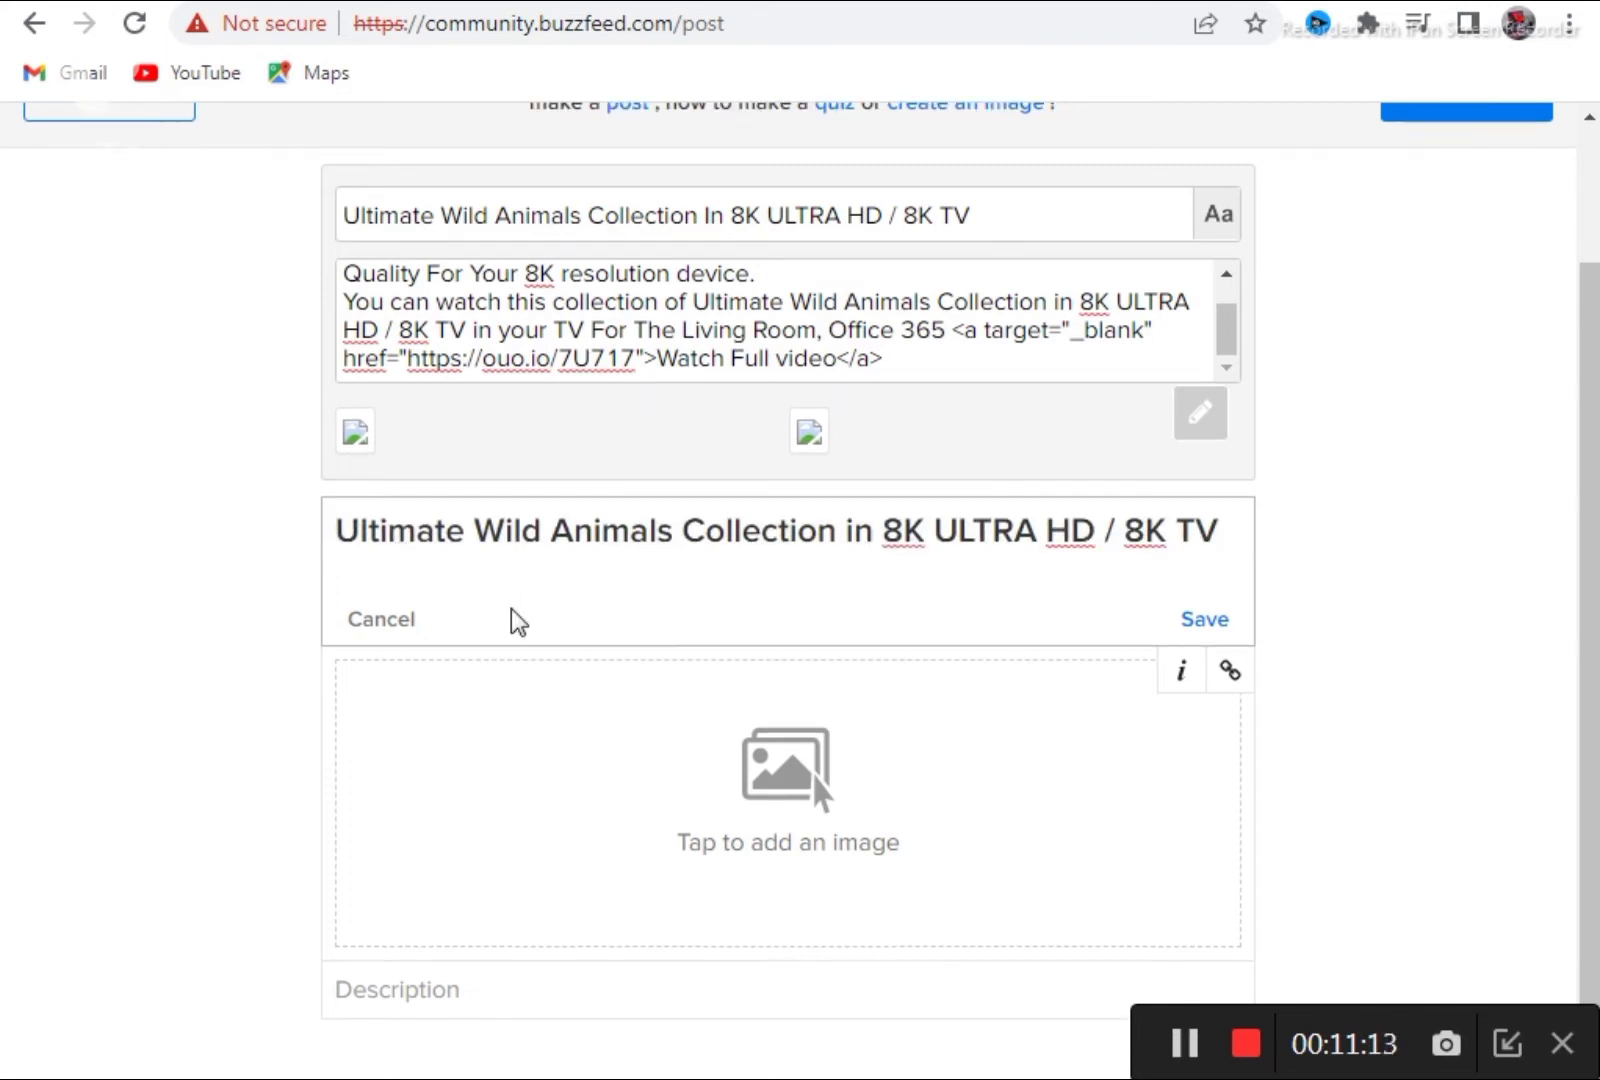
left_click(768, 796)
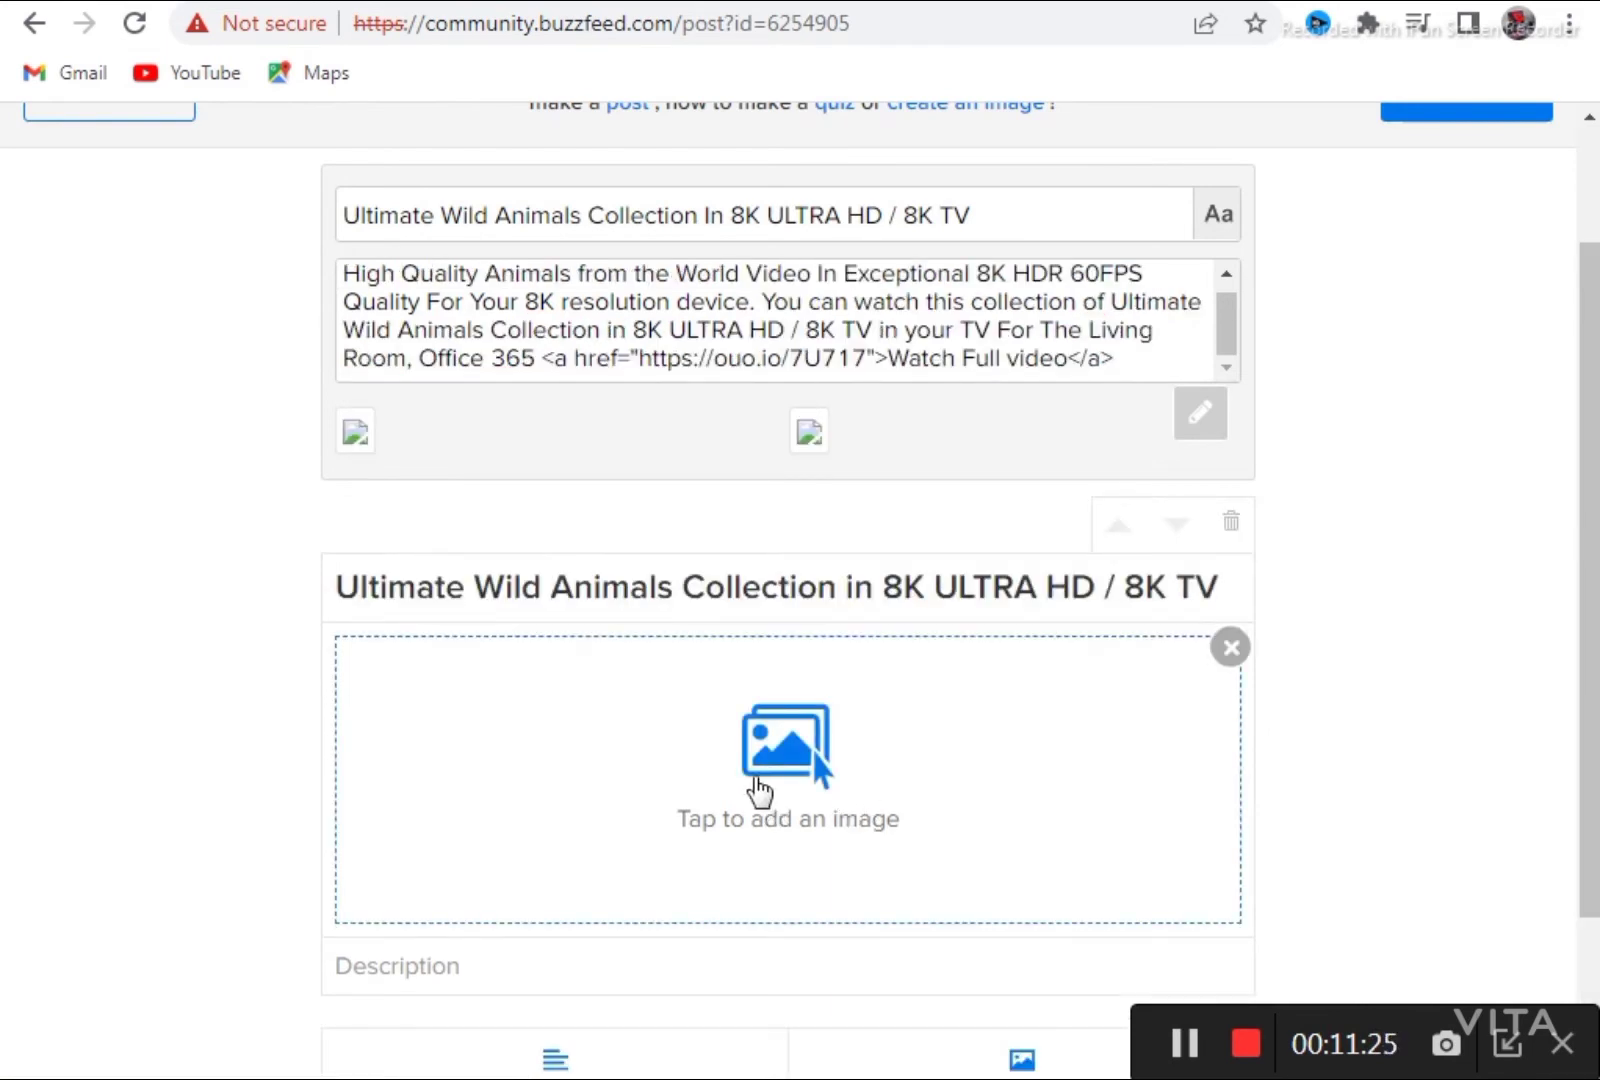
Upload the TV-headed man picture from Downloads into the post's image section
scroll(762, 770, "down", 2)
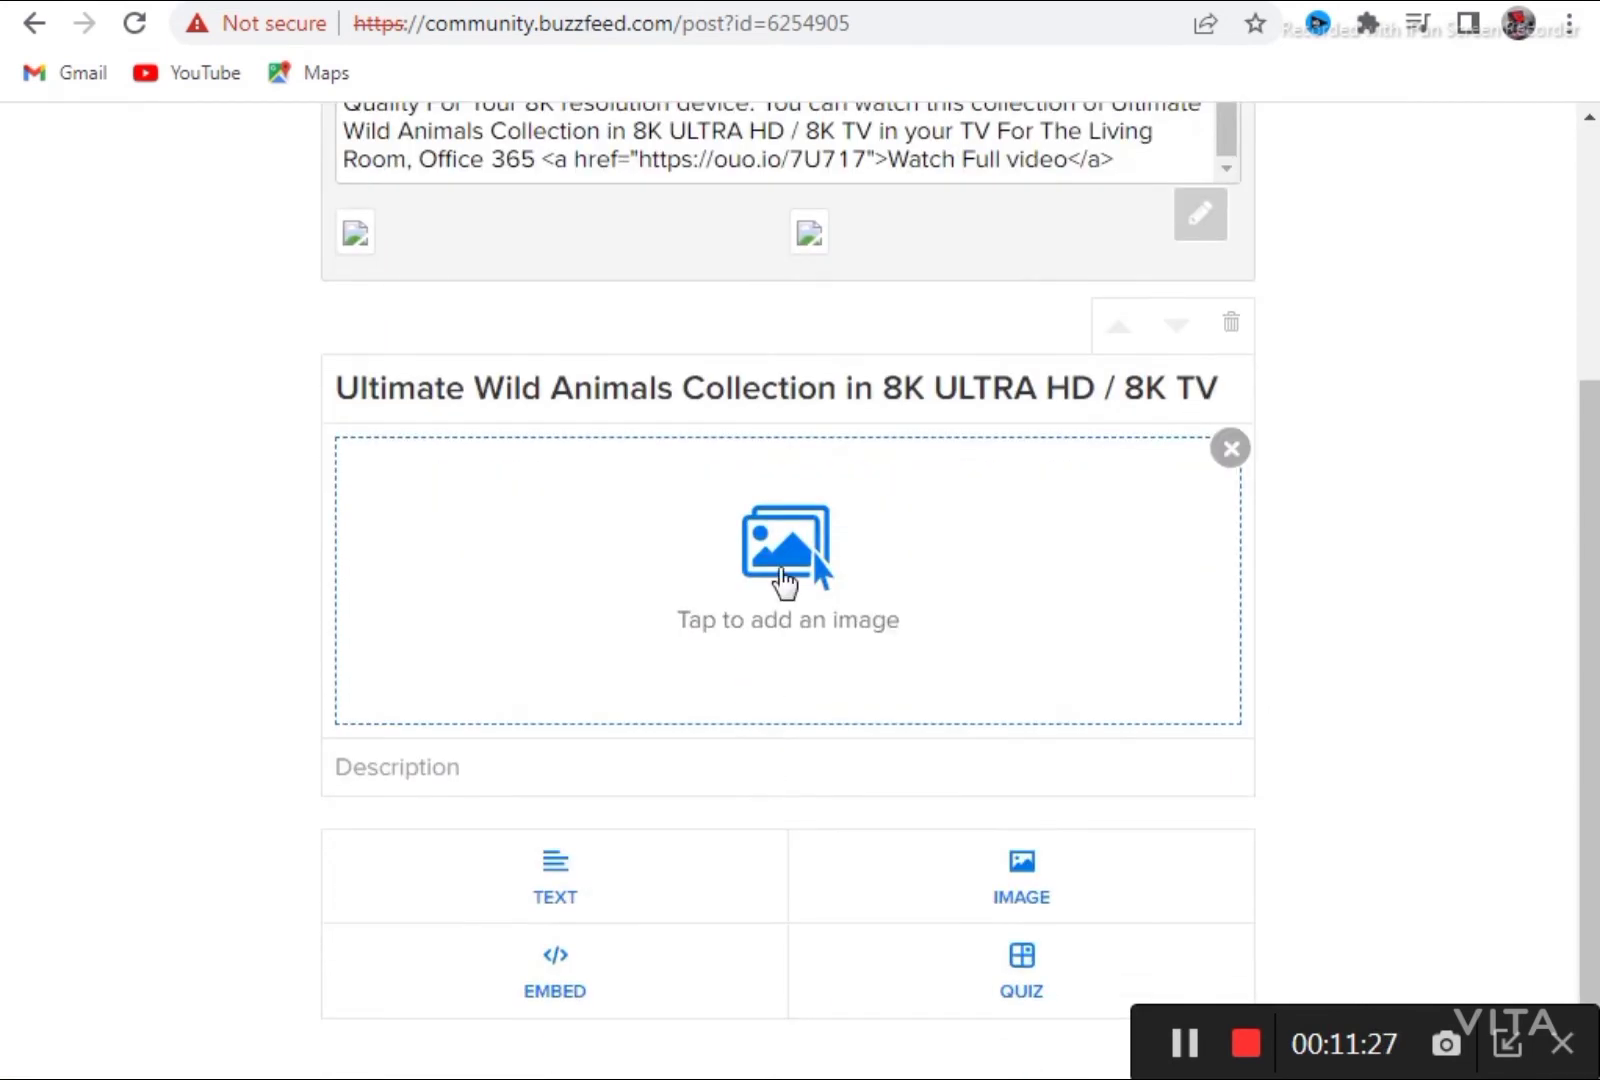
left_click(763, 568)
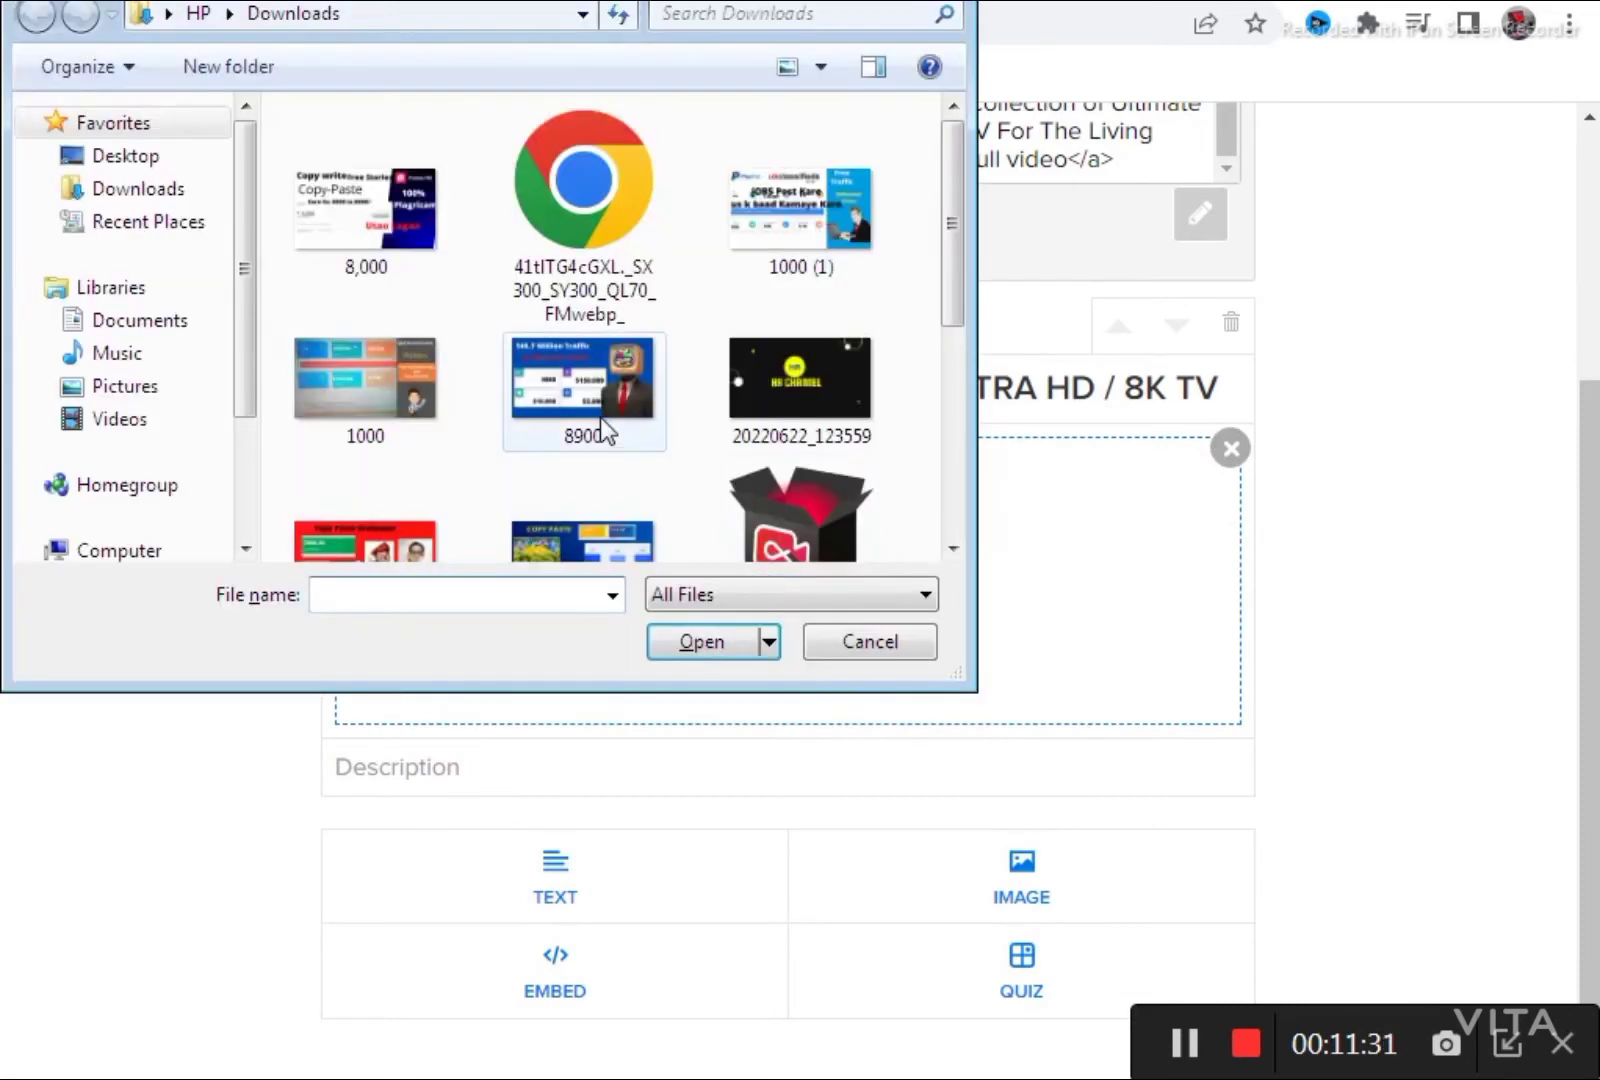
left_click(535, 382)
scroll(532, 379, "down", 3)
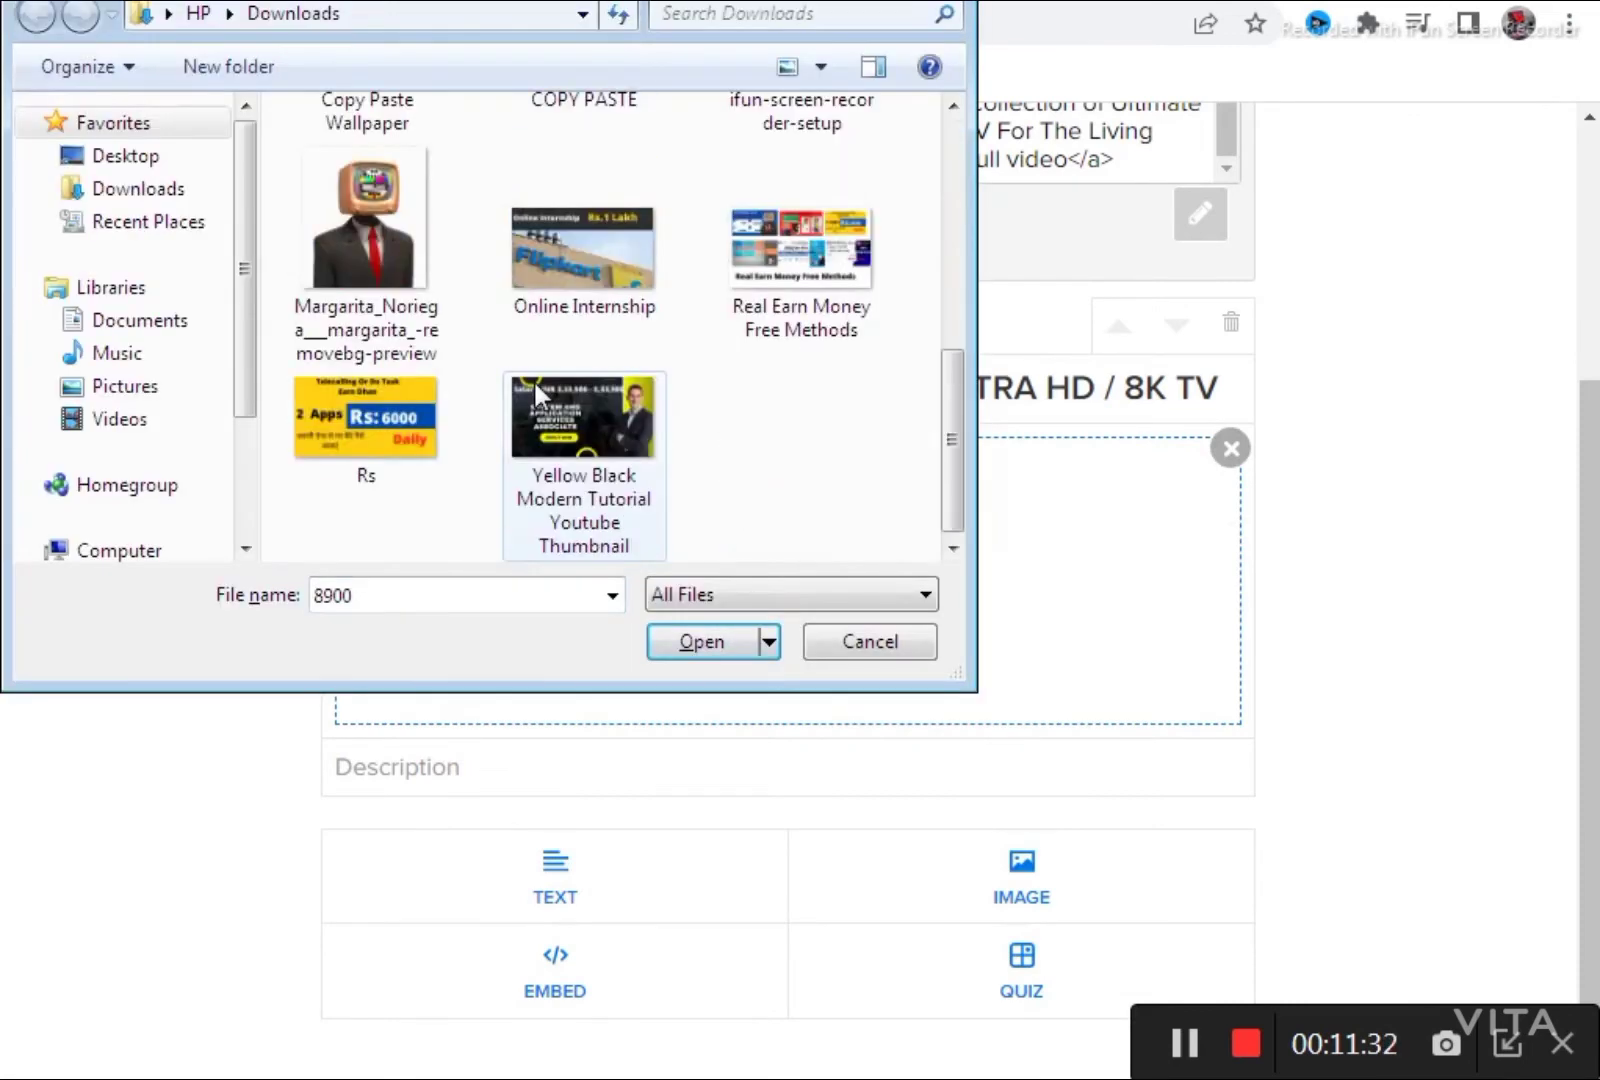
left_click(372, 204)
left_click(700, 641)
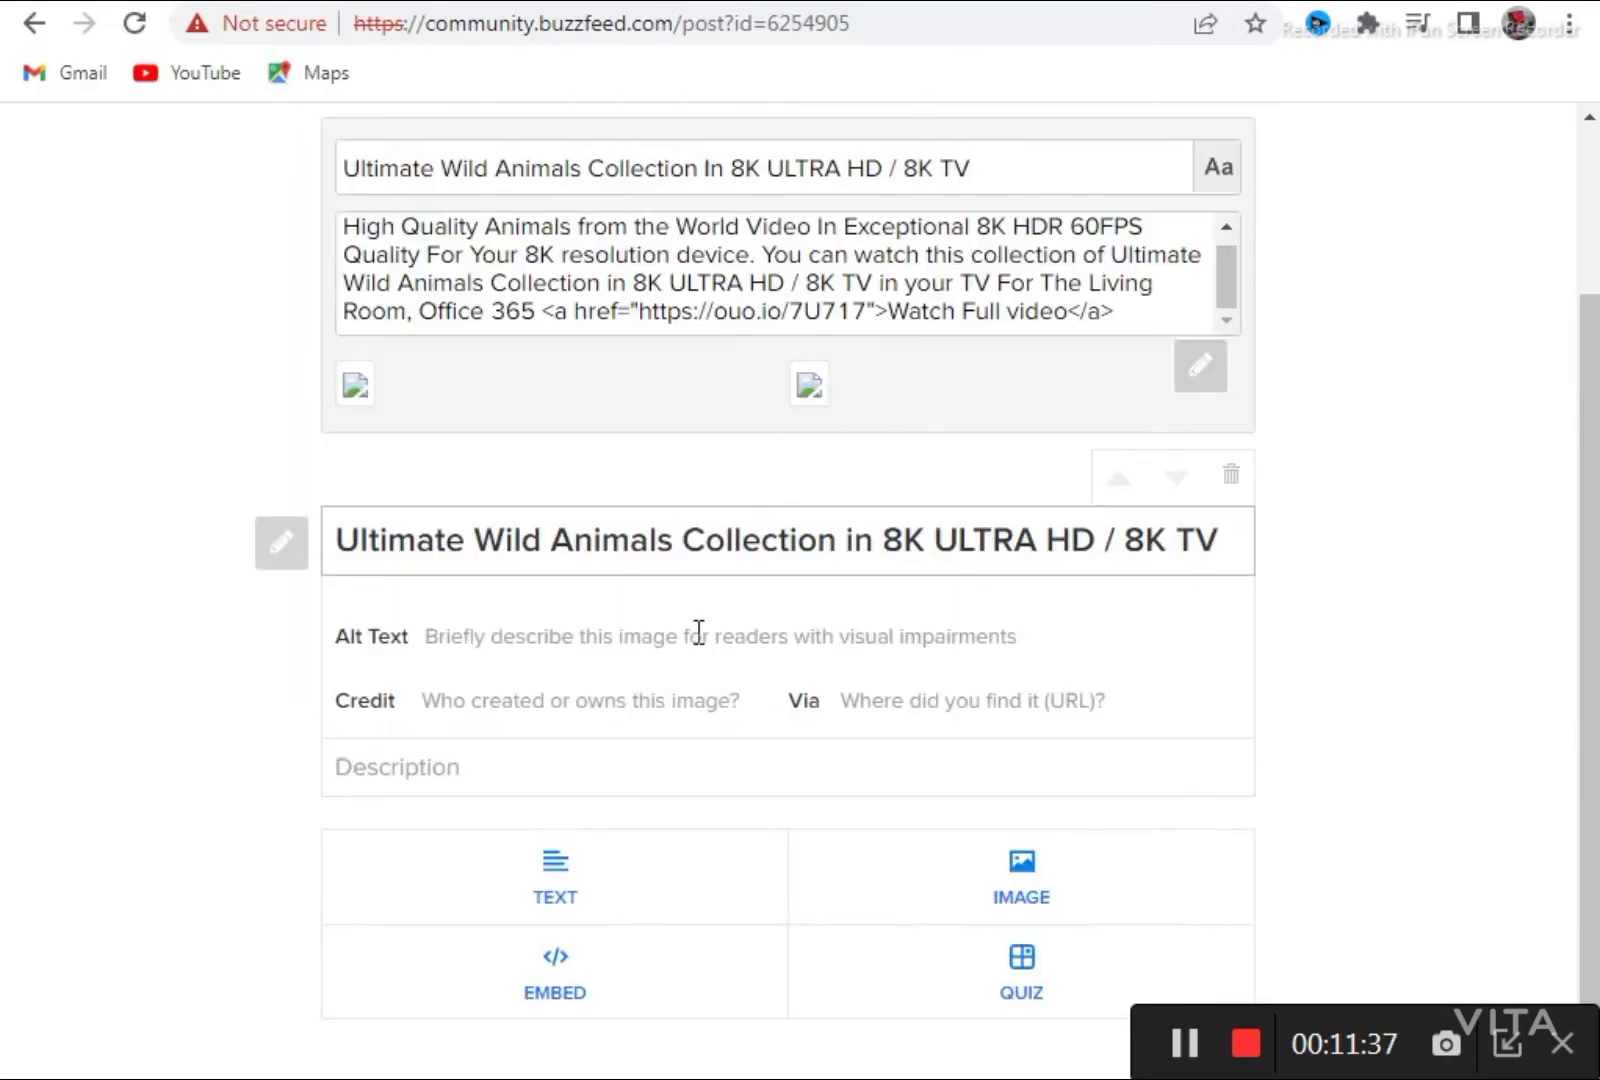
Set the image section's Credit to 1, leaving the alt text empty
left_click(747, 655)
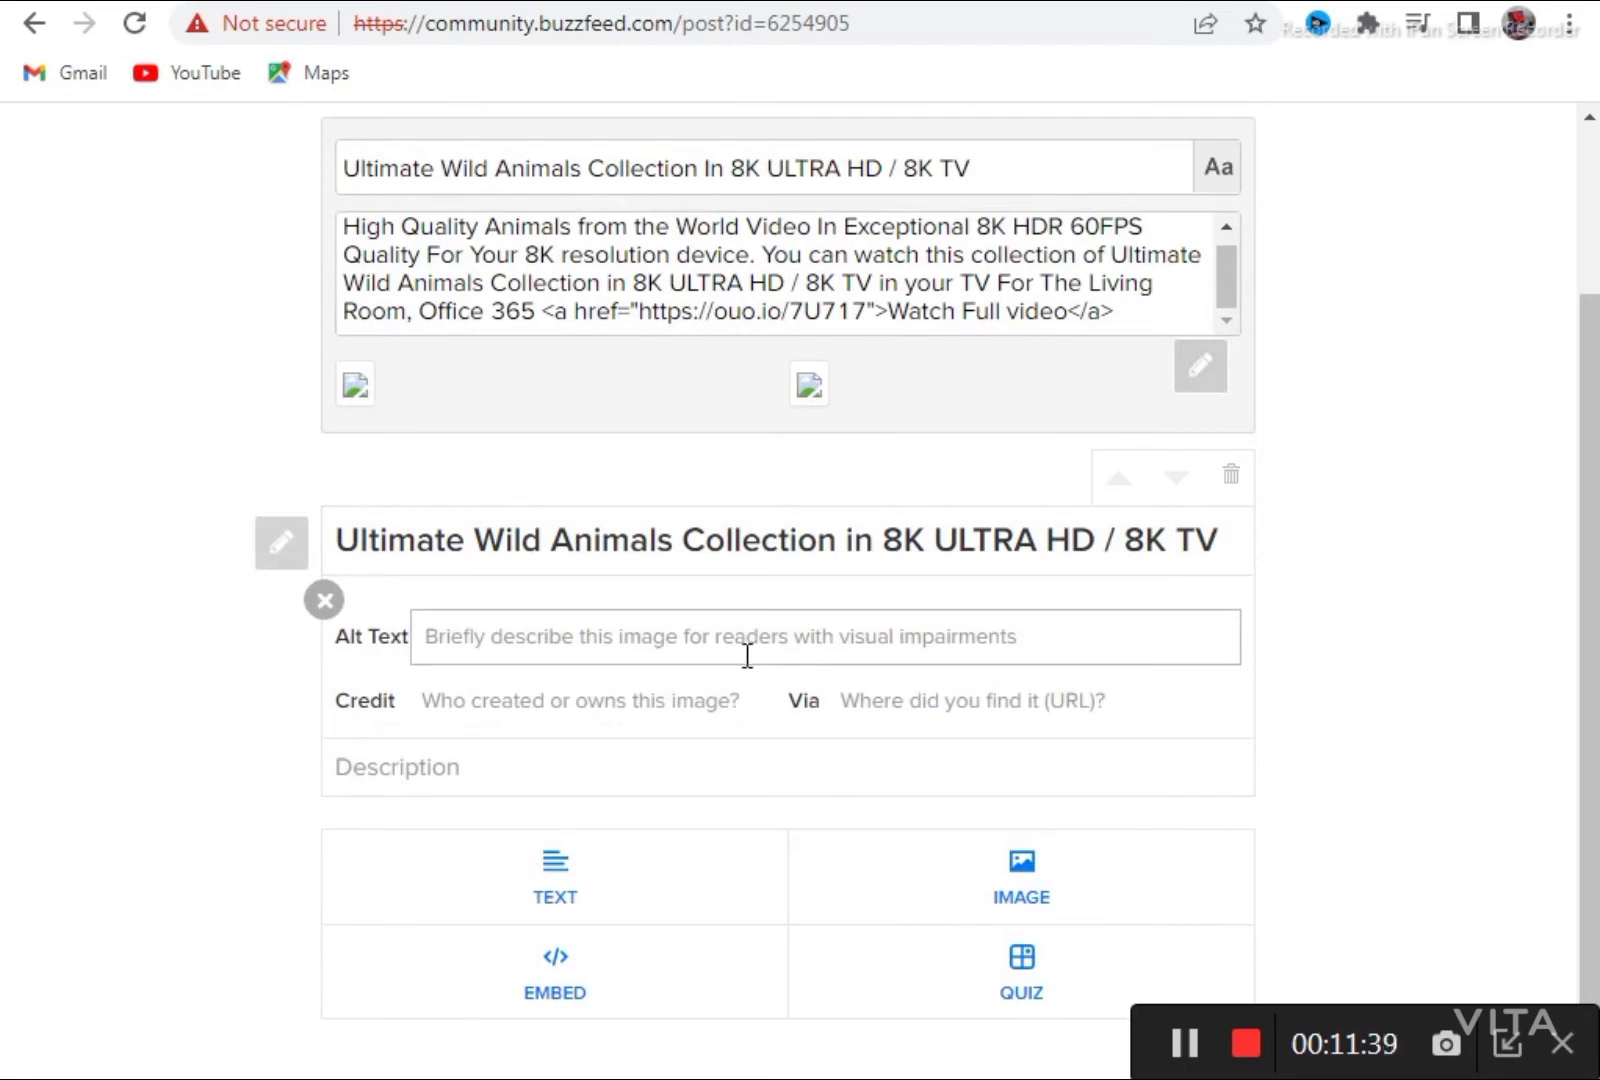
left_click(542, 642)
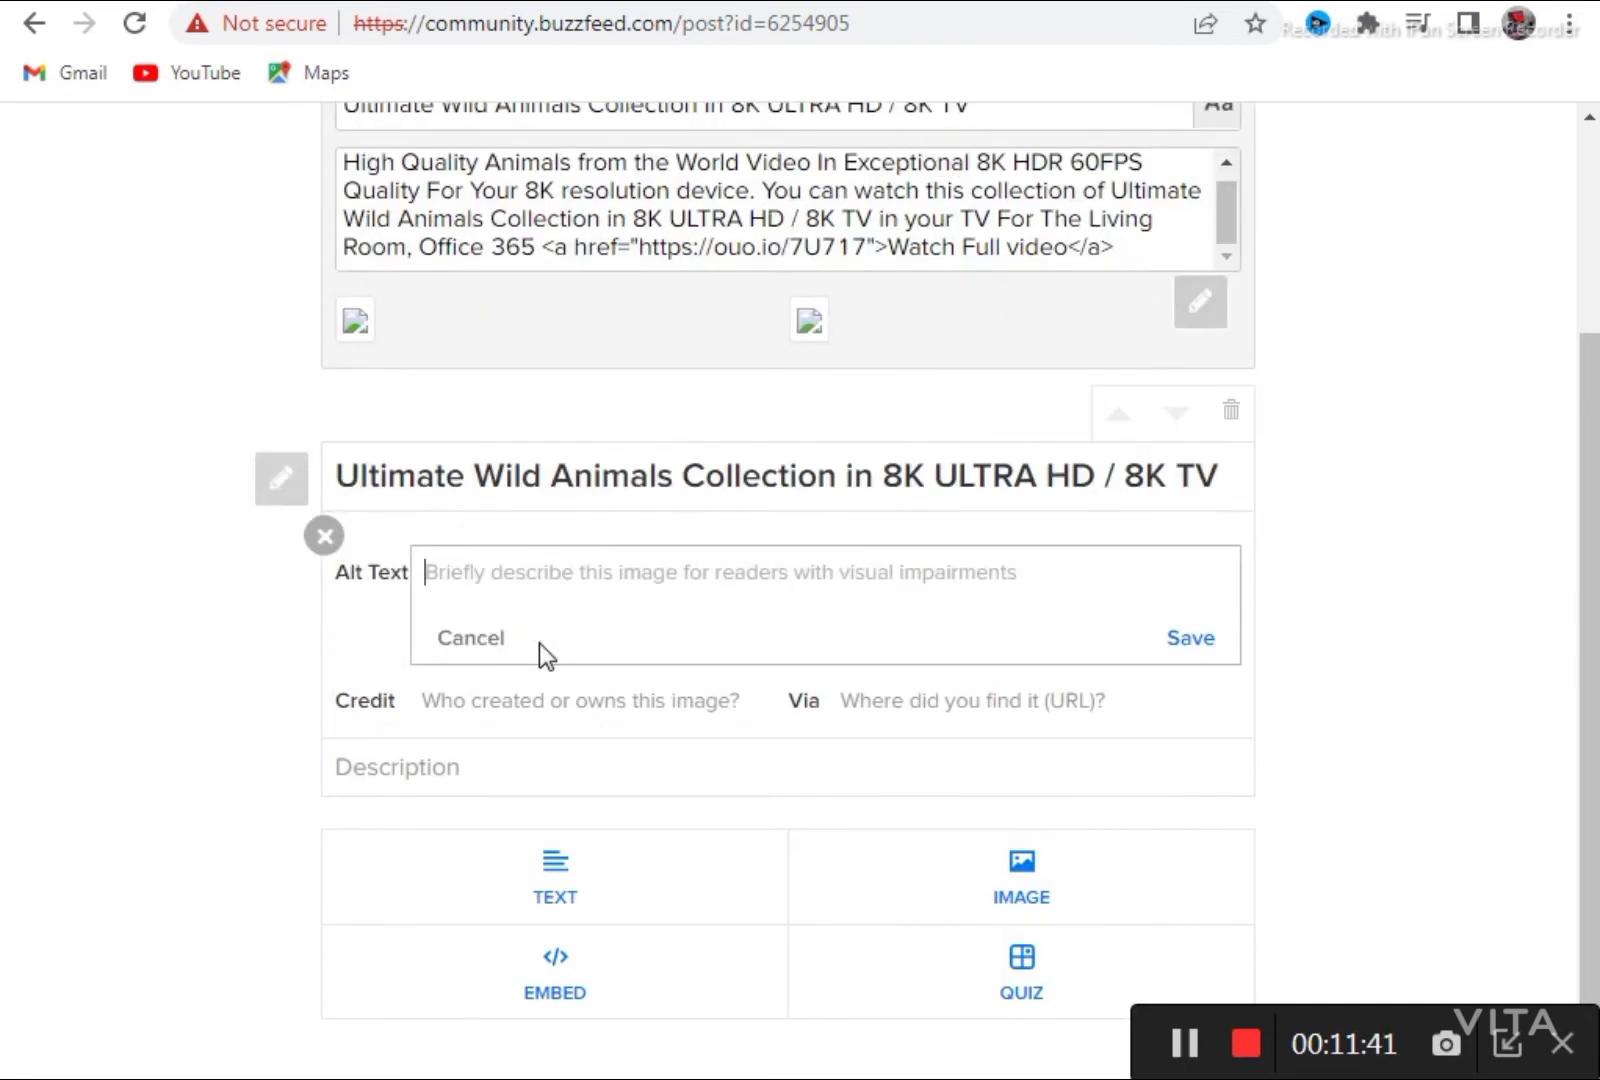
left_click(537, 703)
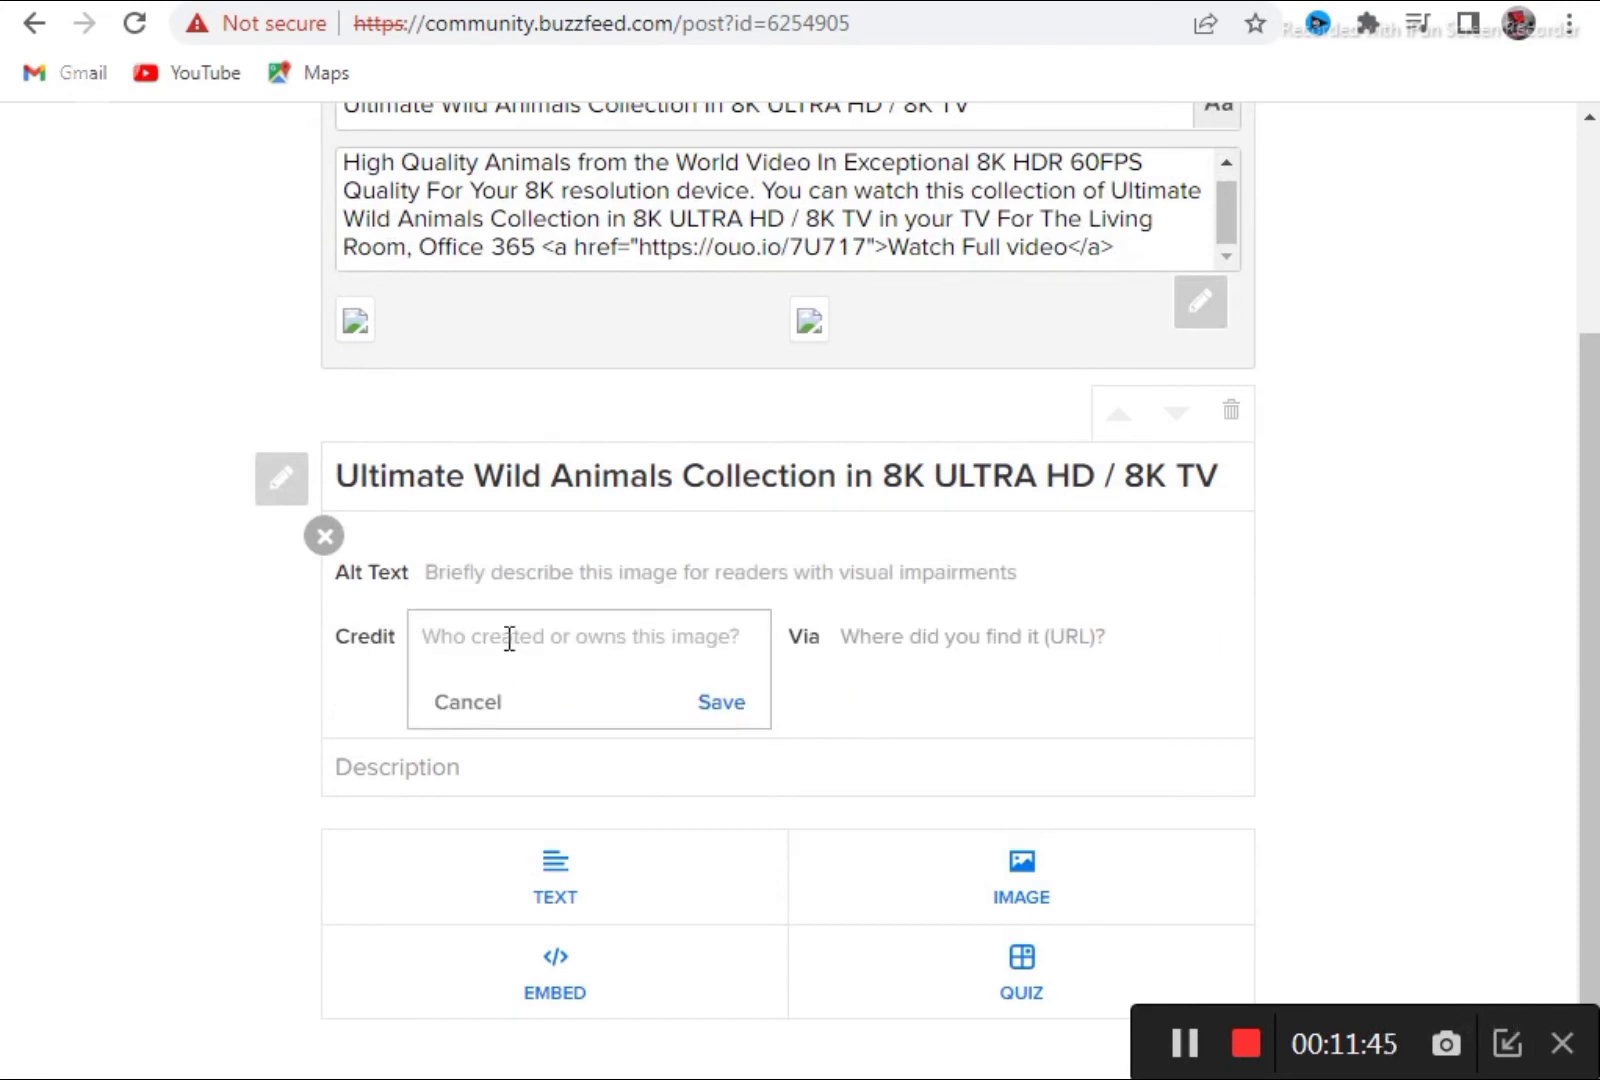
type("1")
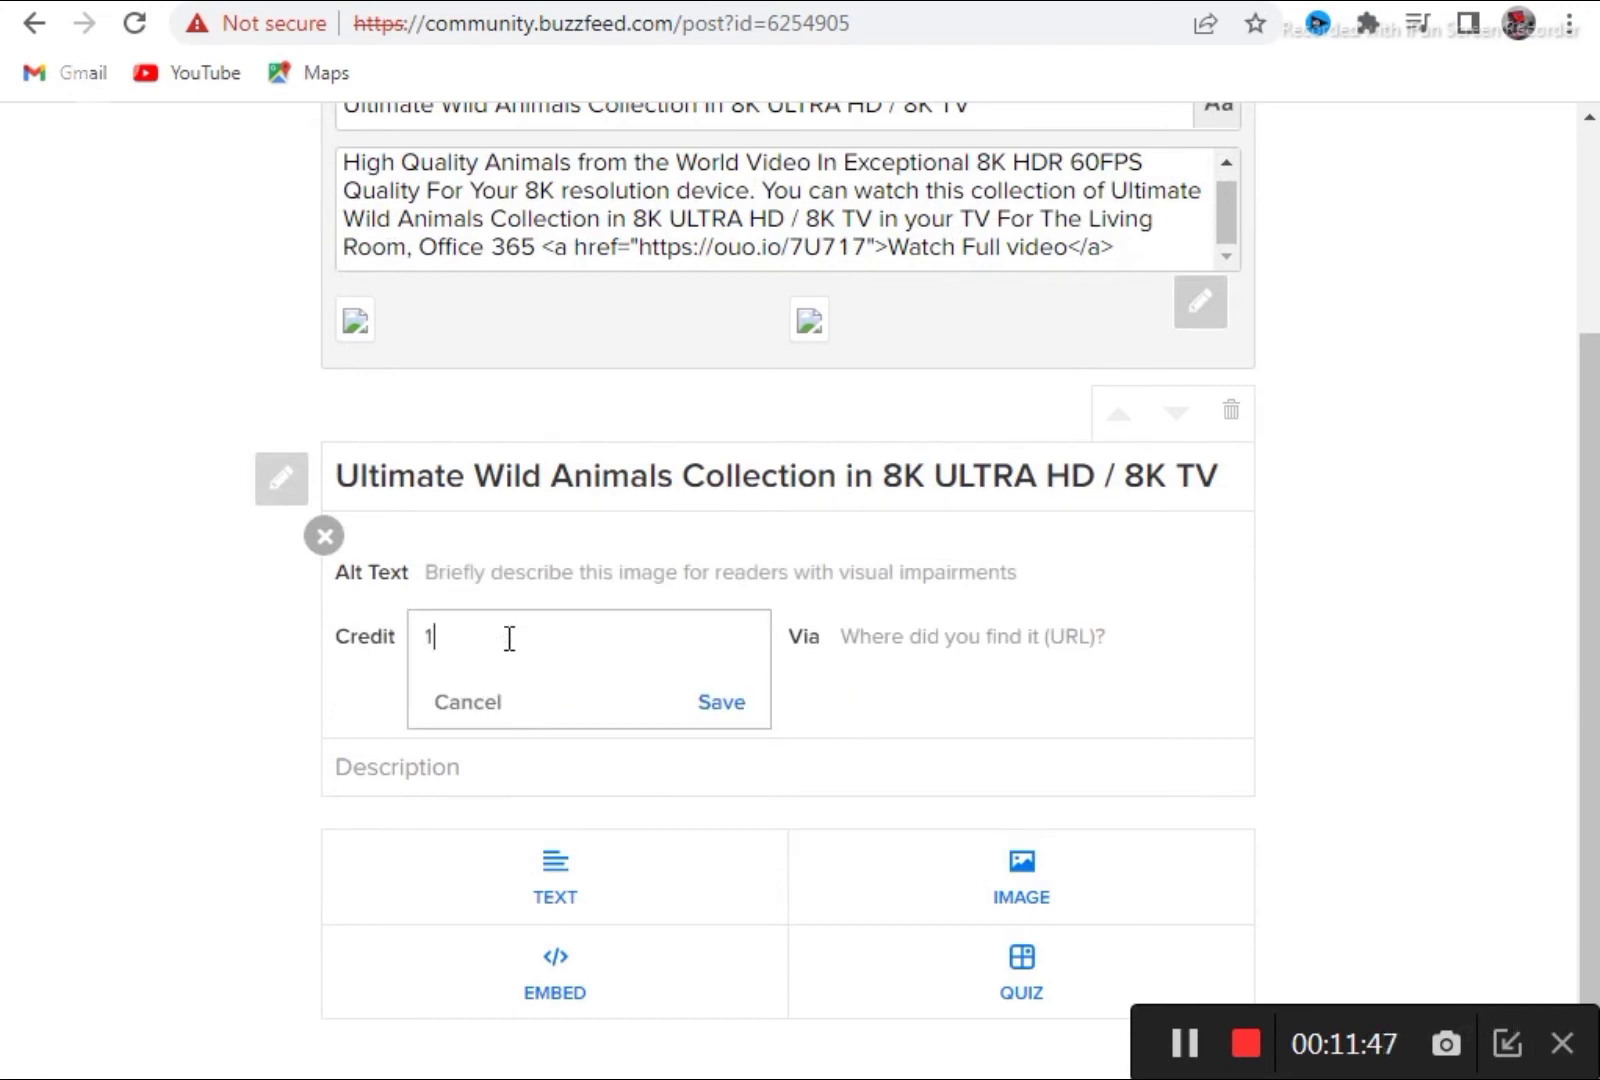
Copy the post's summary text from "High Quality Animals" up to "Living Room," and paste it into the image section's description
left_click(656, 771)
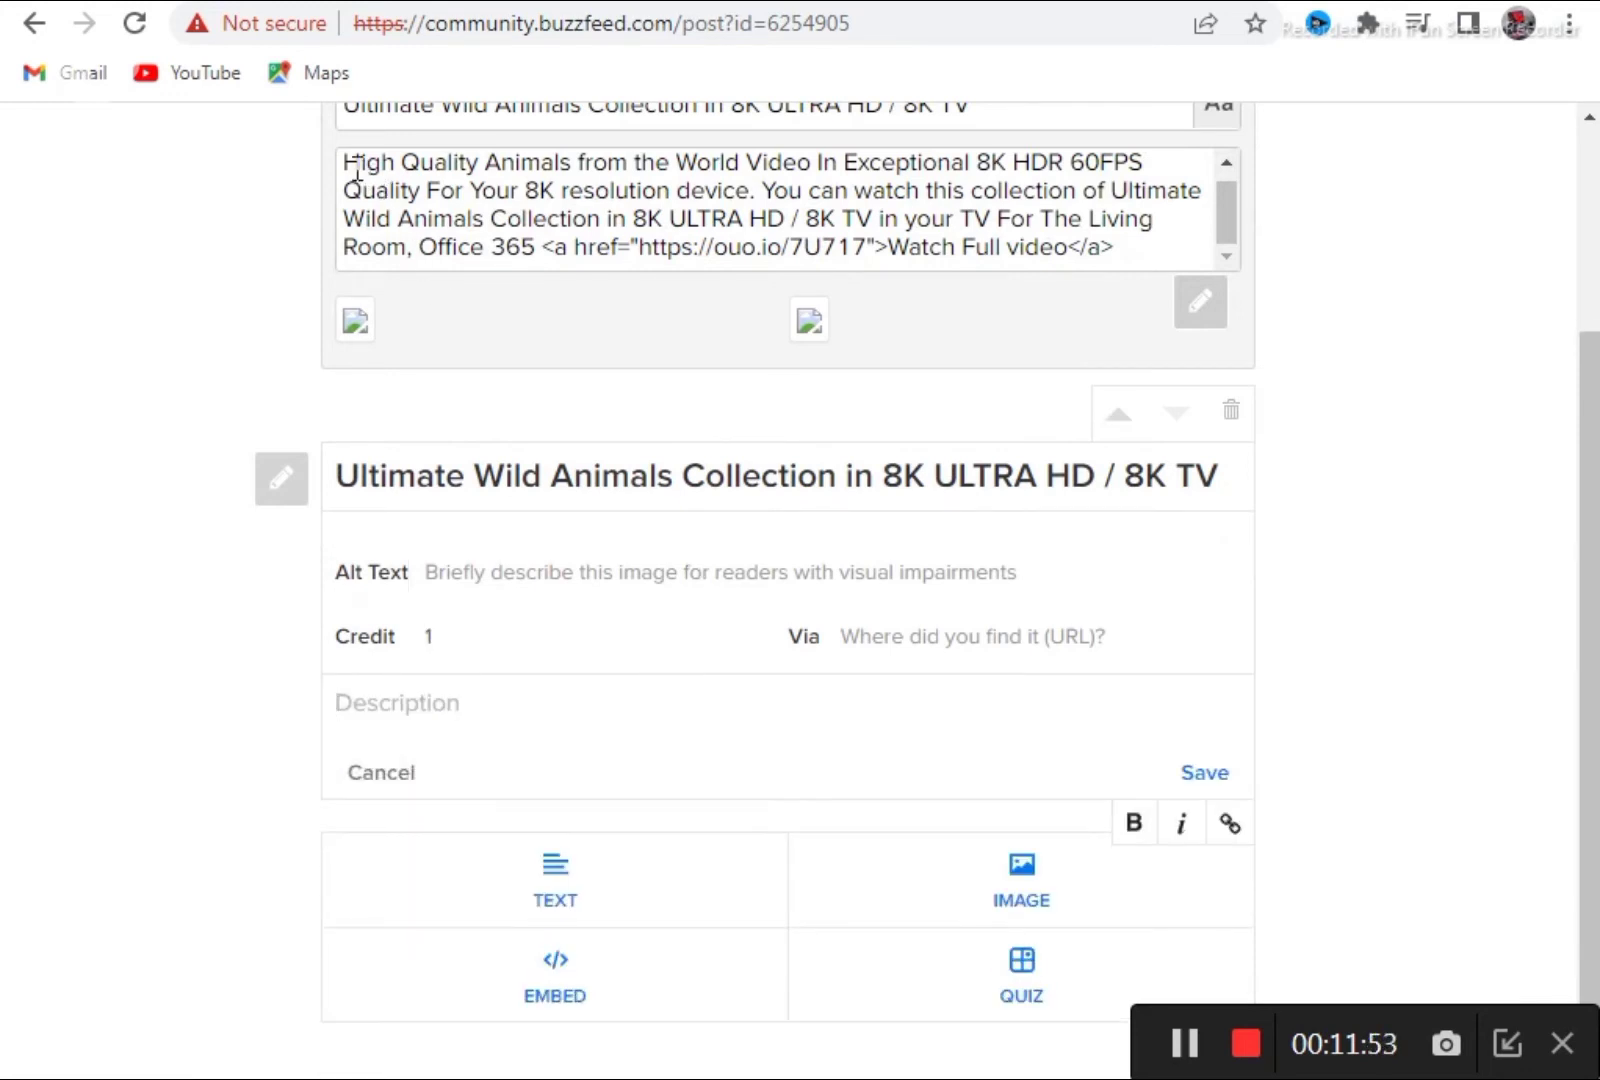
left_click_drag(352, 163, 486, 207)
left_click(392, 300)
left_click(379, 245, "shift")
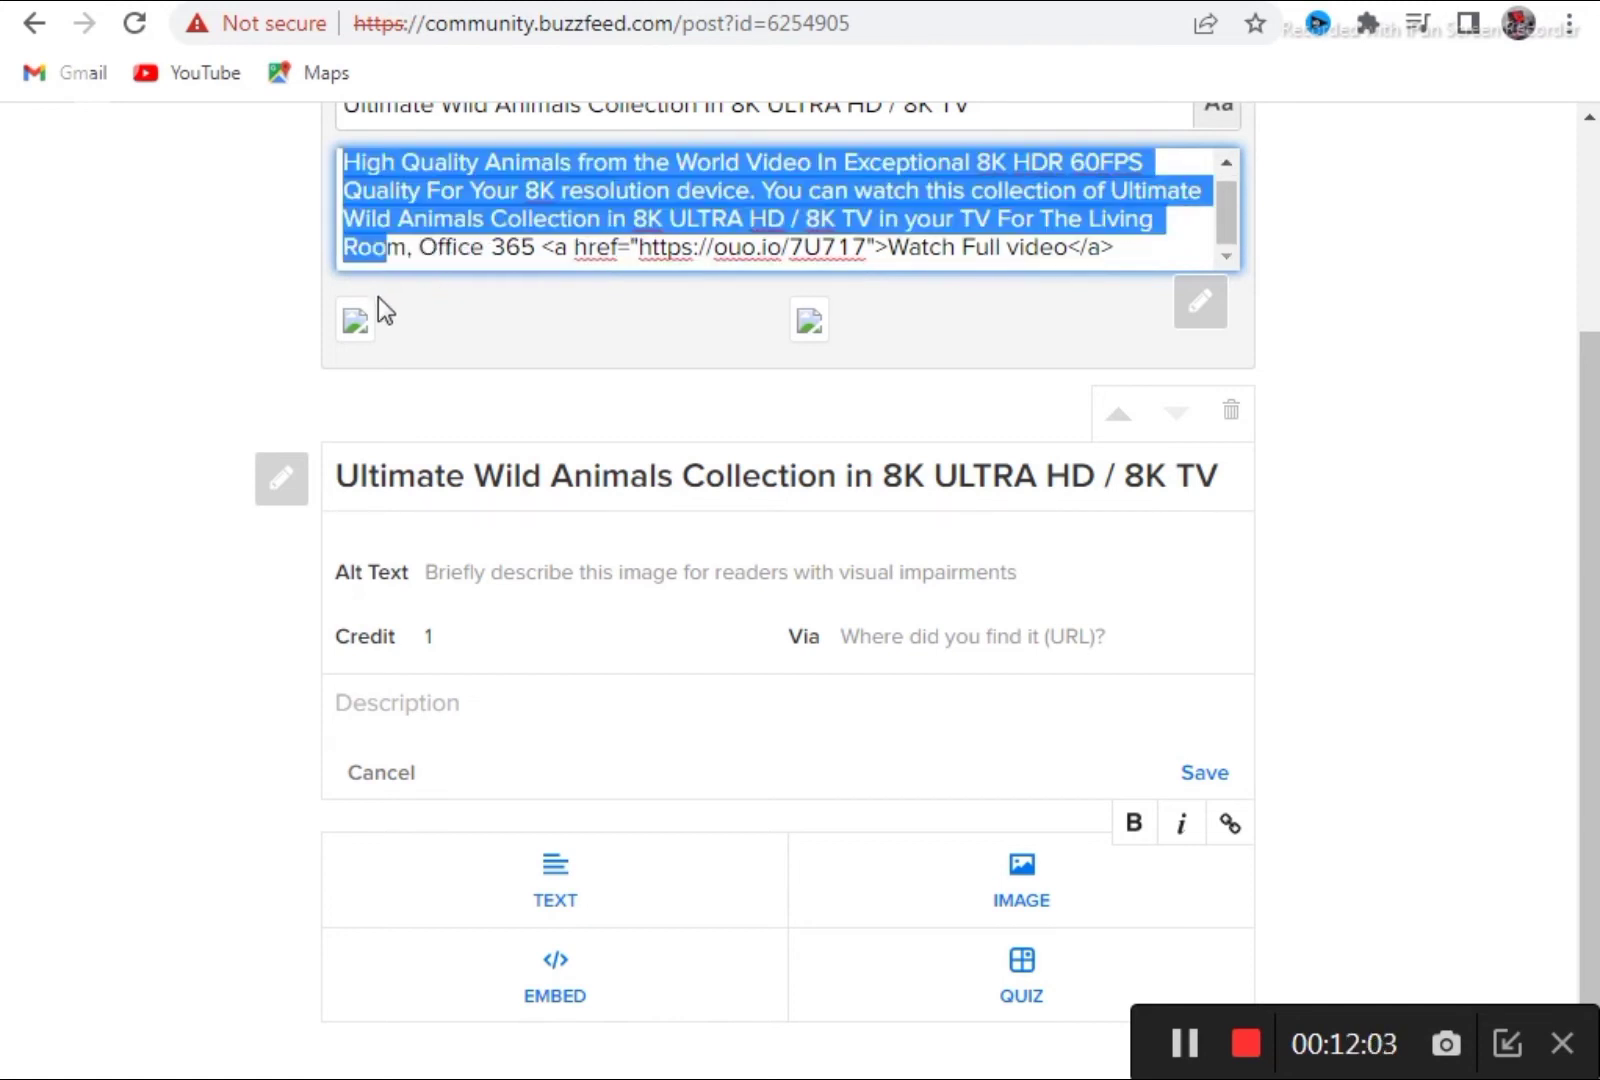
mouse_move(379, 245)
left_mouse_down()
mouse_move(410, 218)
mouse_move(408, 246)
left_mouse_up()
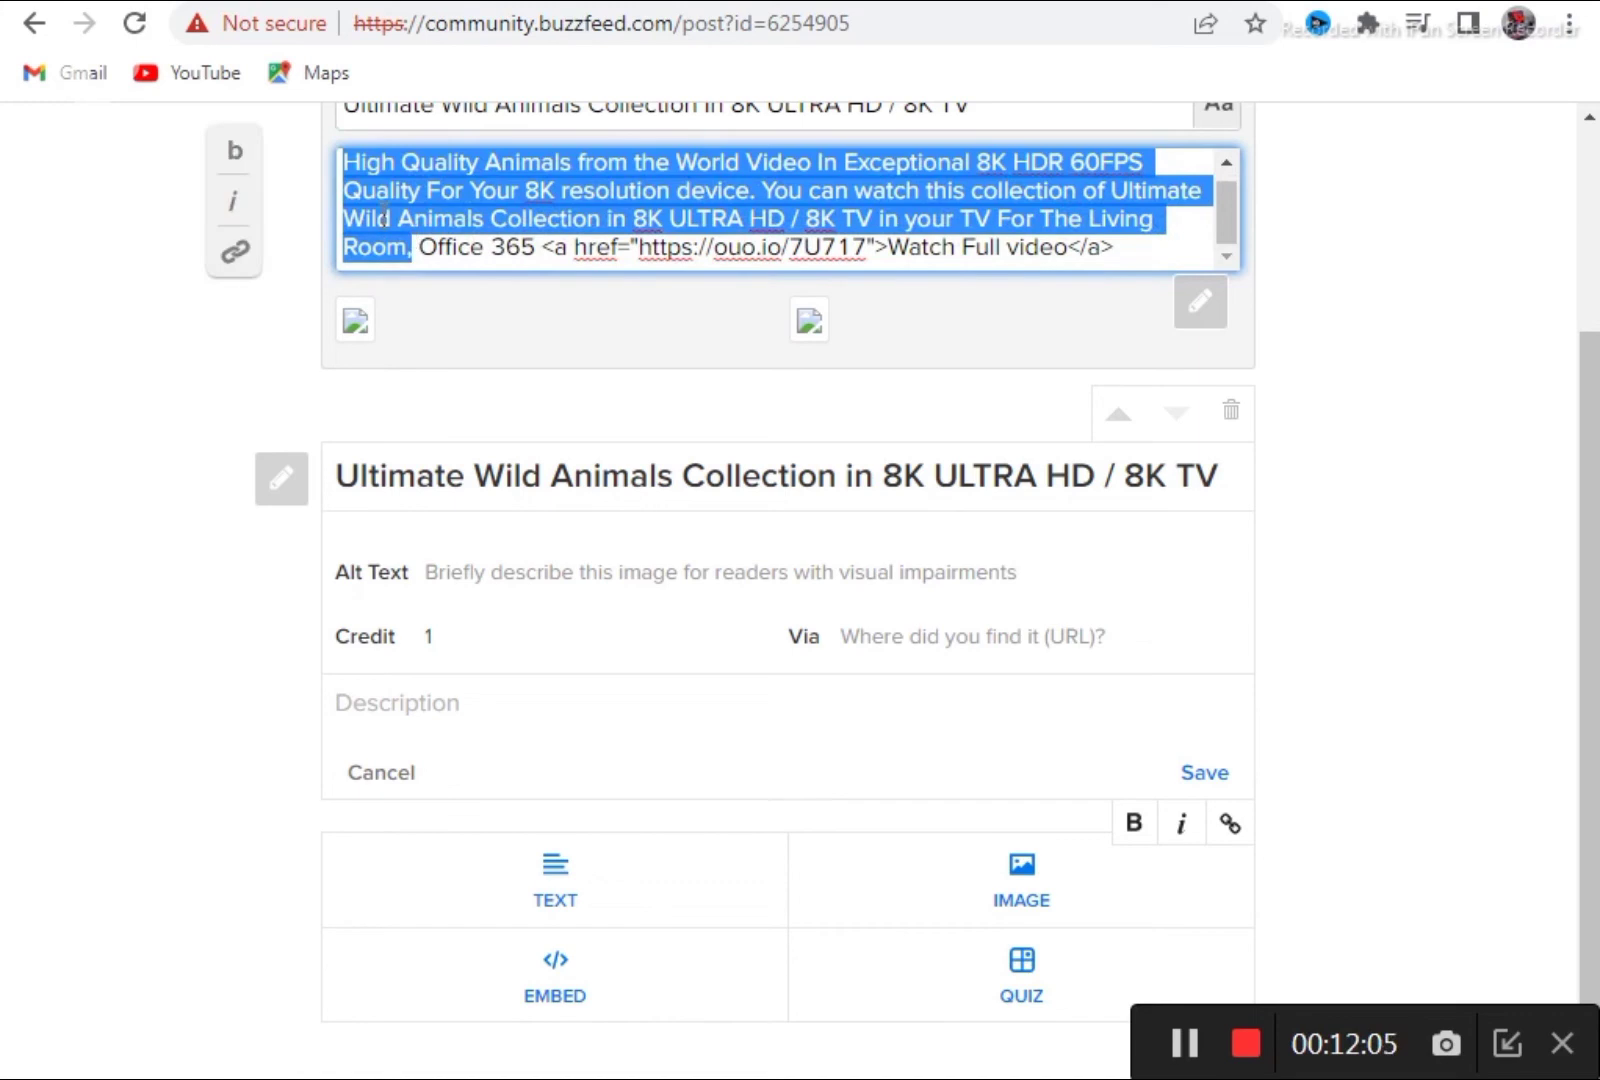
right_click(381, 215)
left_click(458, 279)
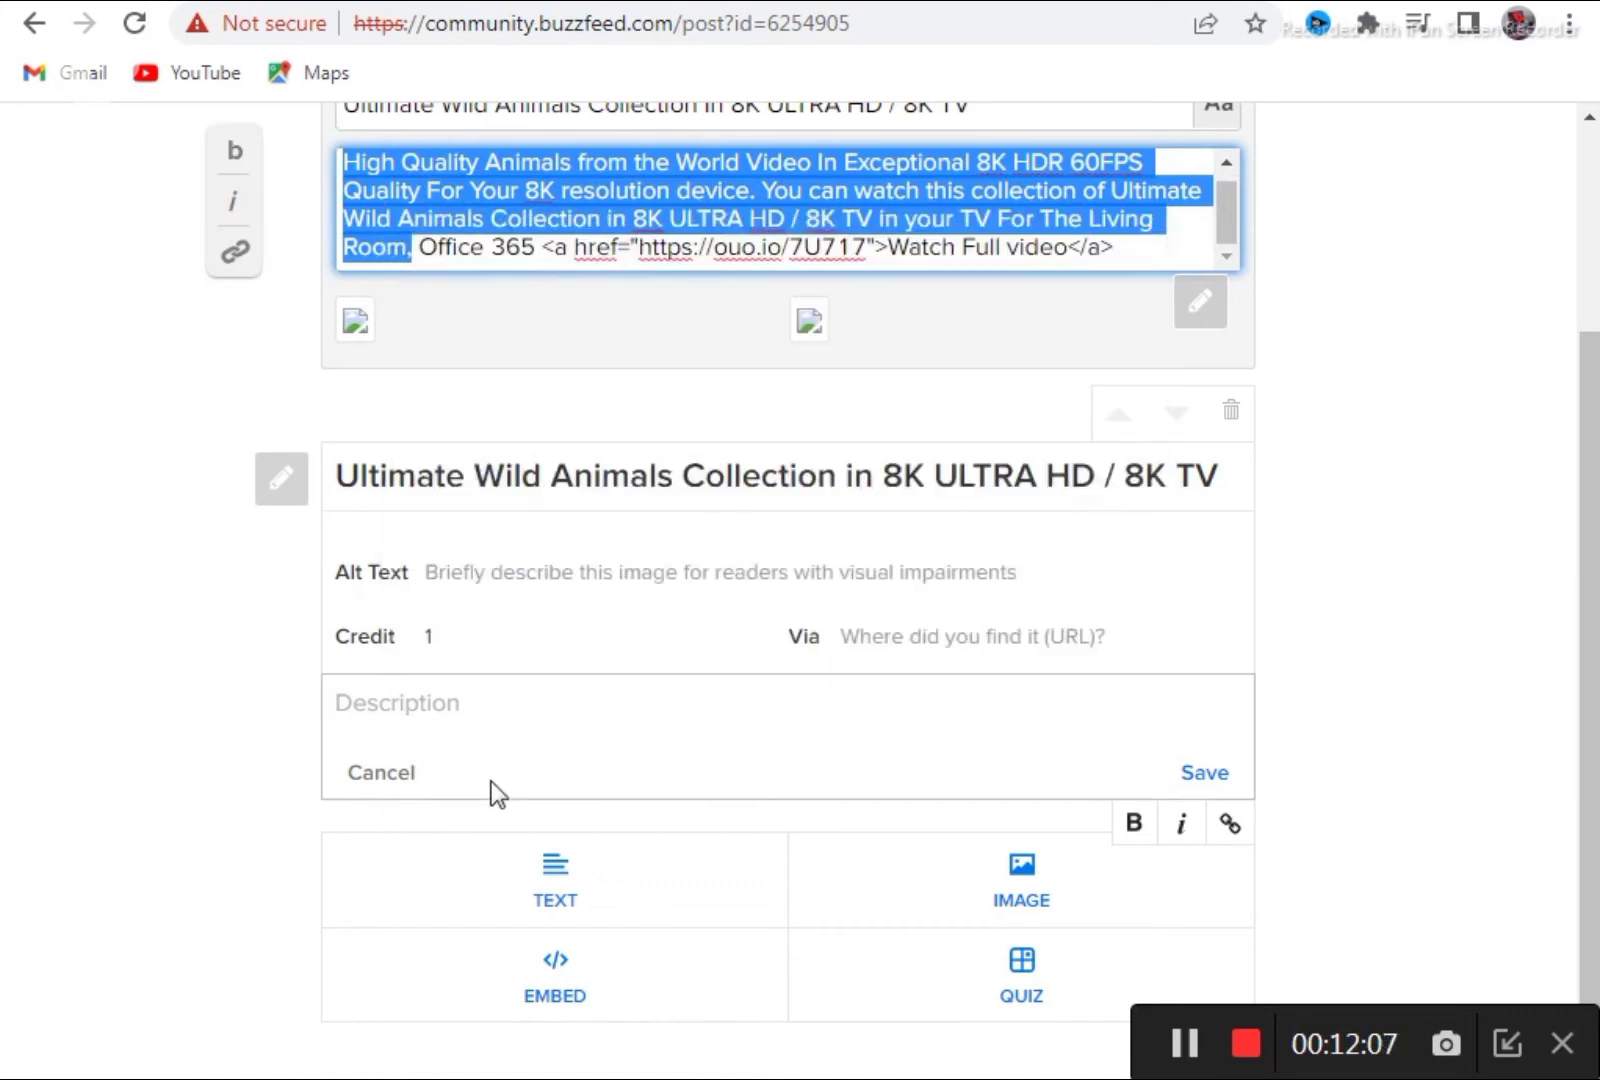
left_click(445, 705)
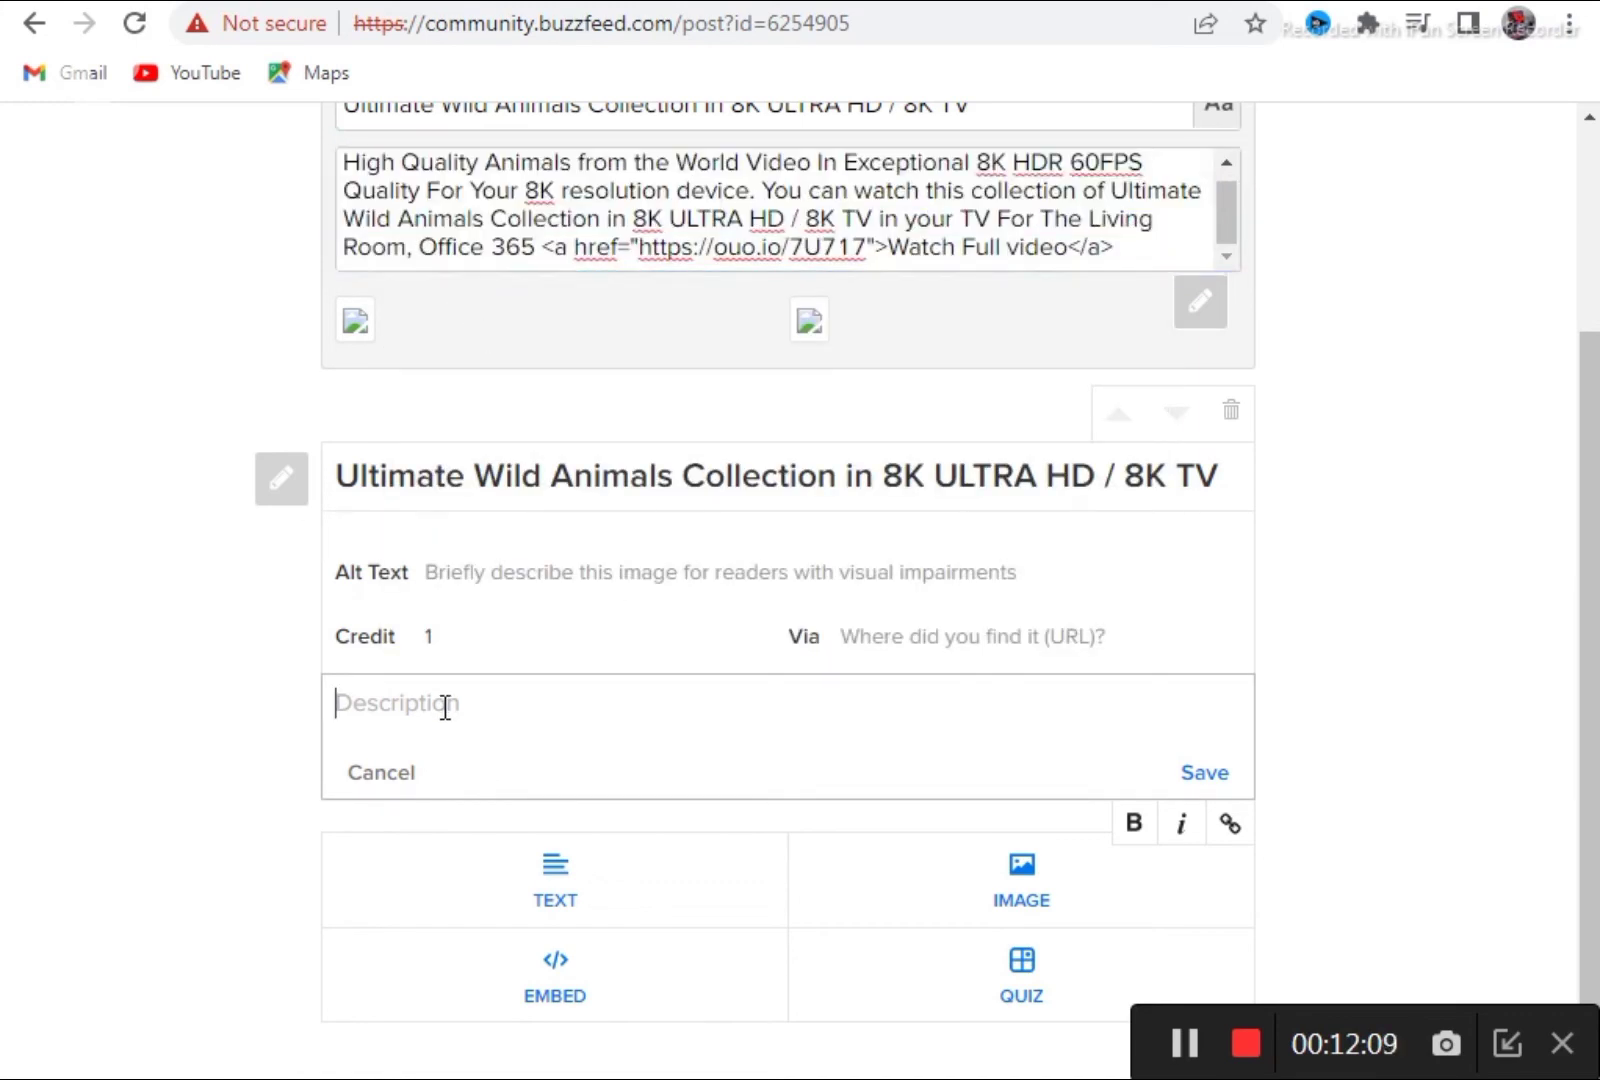
key("ctrl+v")
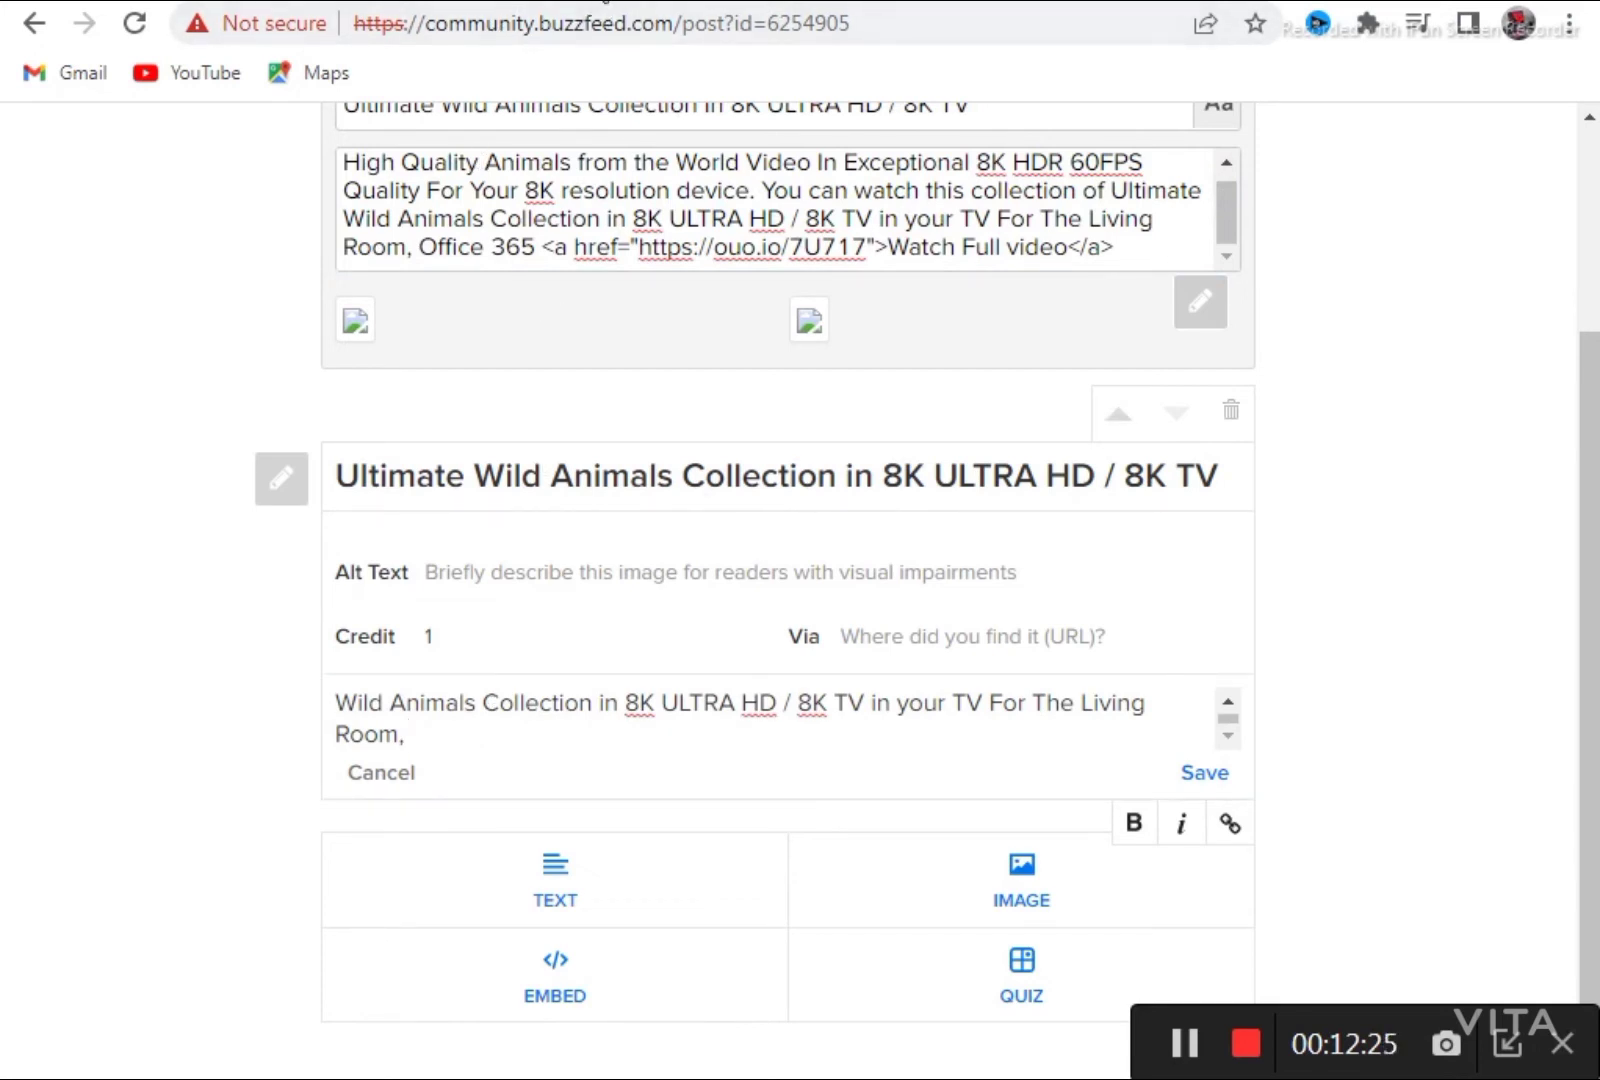
Switch to YouTube and copy the share link of the "Ultimate Wild Animals Collection" video
left_click(411, 3)
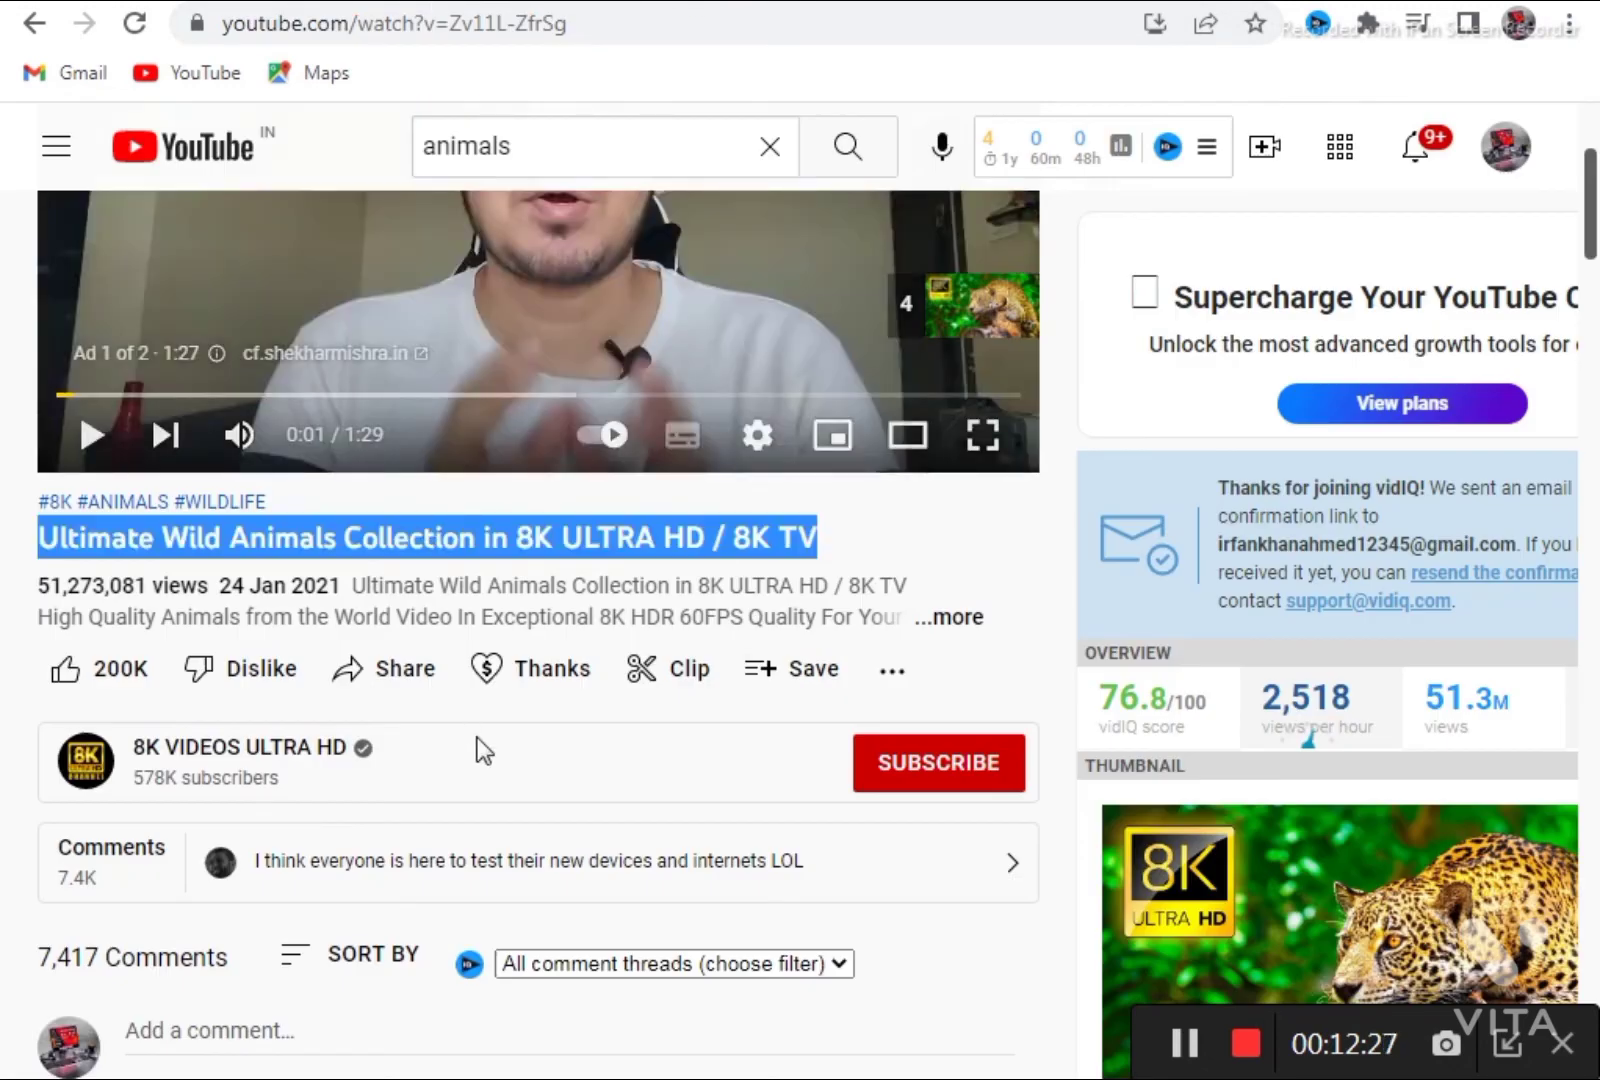
left_click(400, 678)
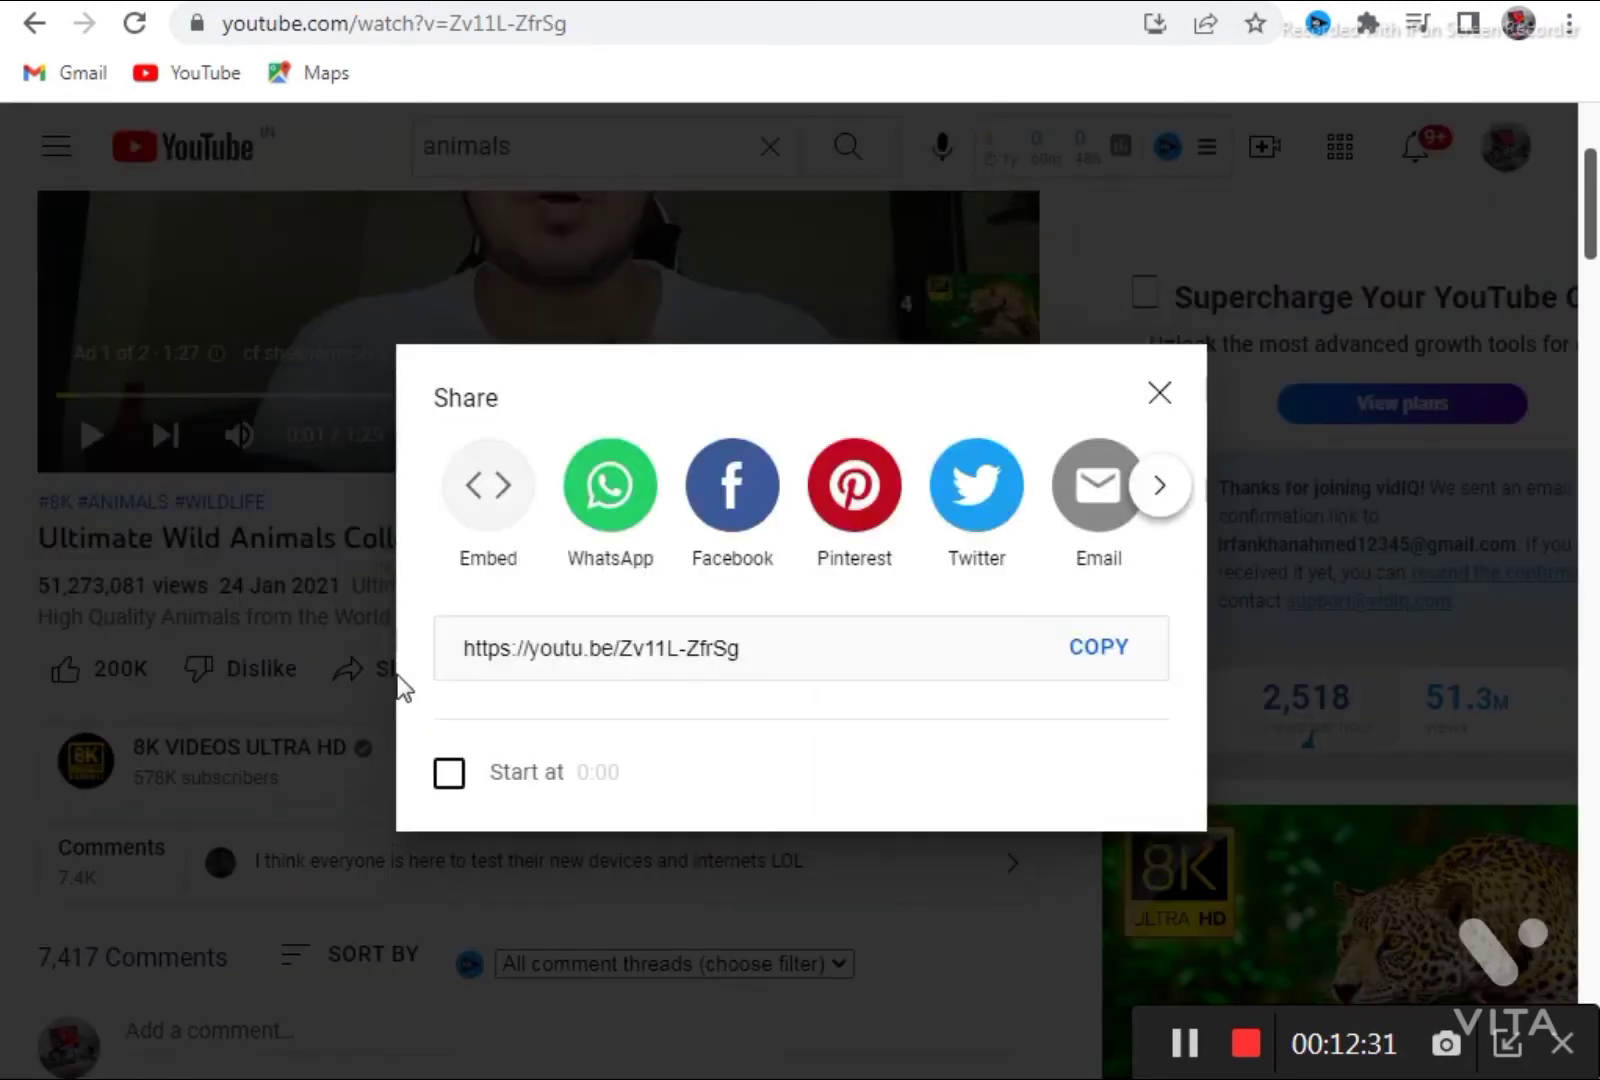
left_click(1118, 656)
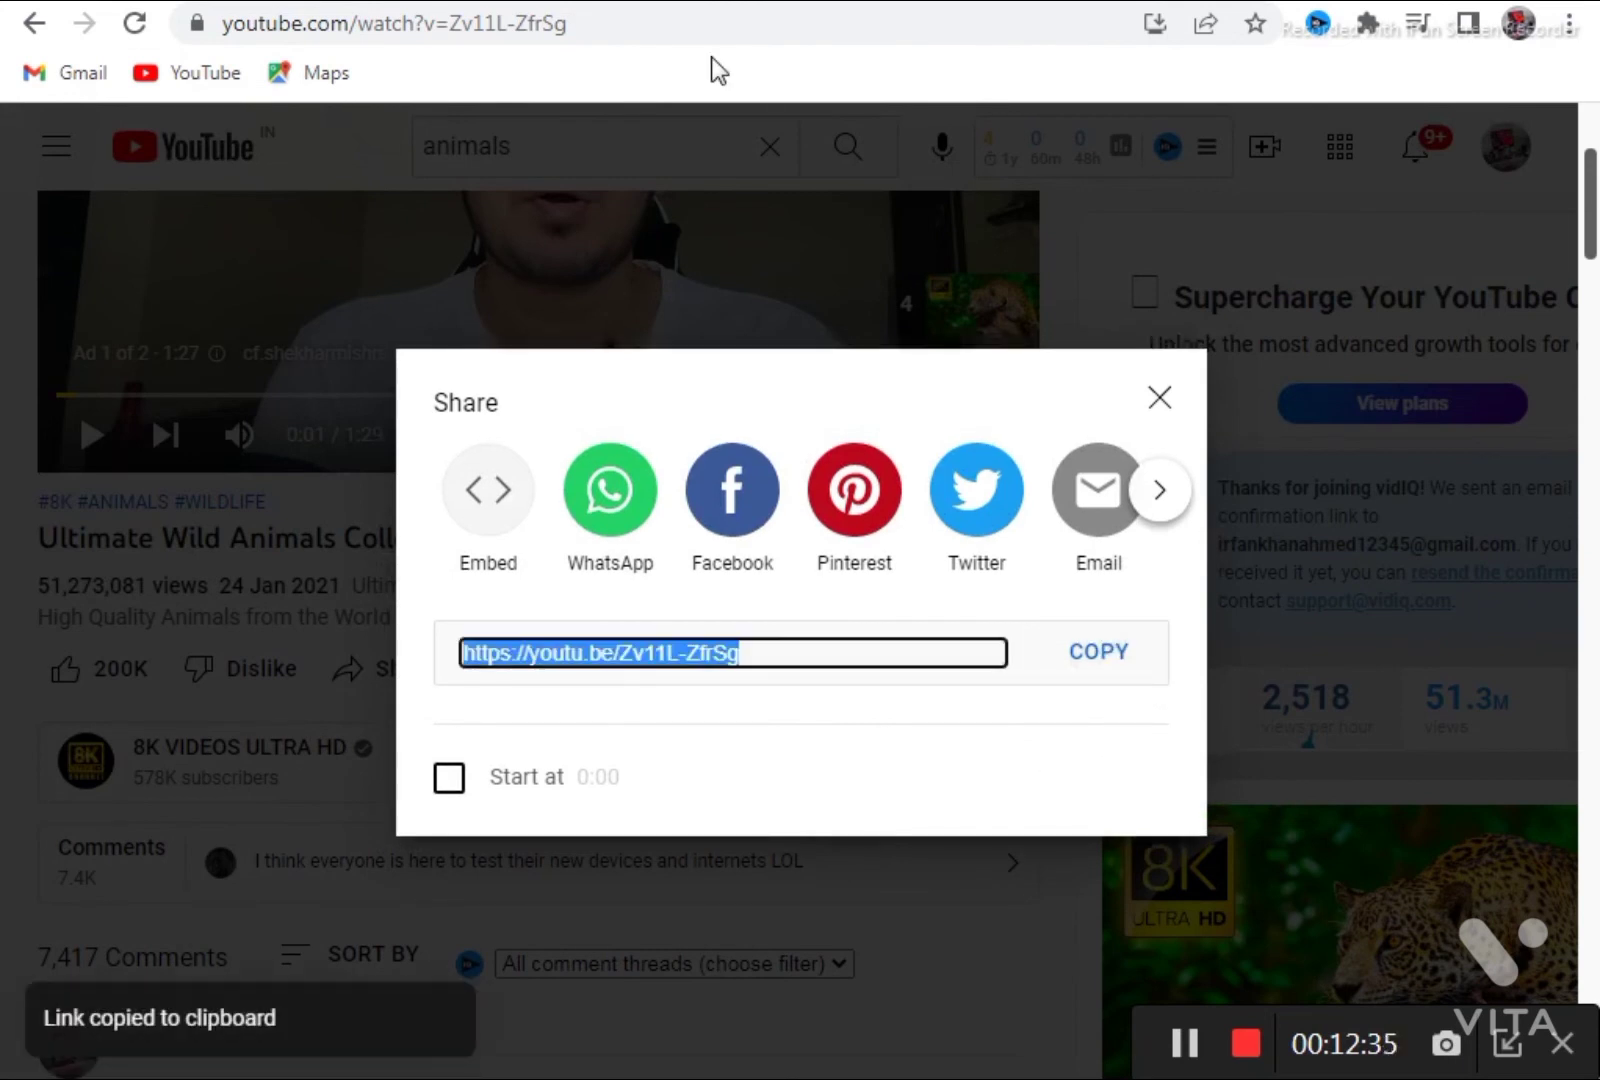
left_click(633, 1)
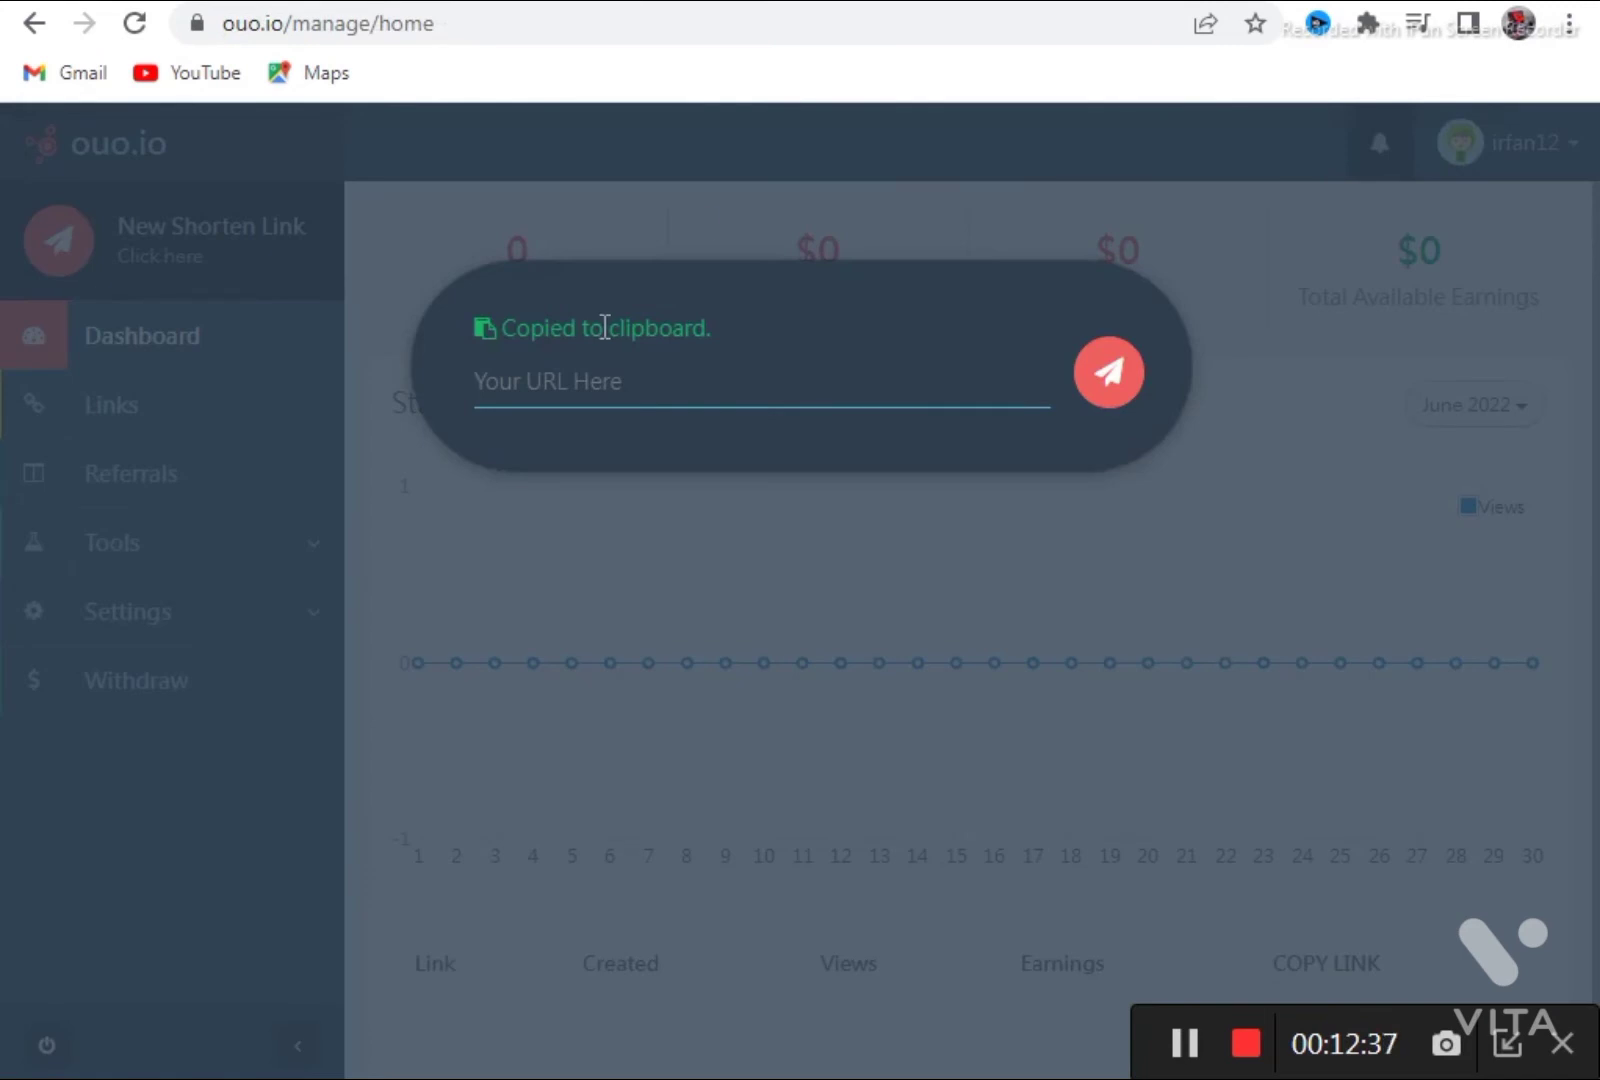
left_click(578, 378)
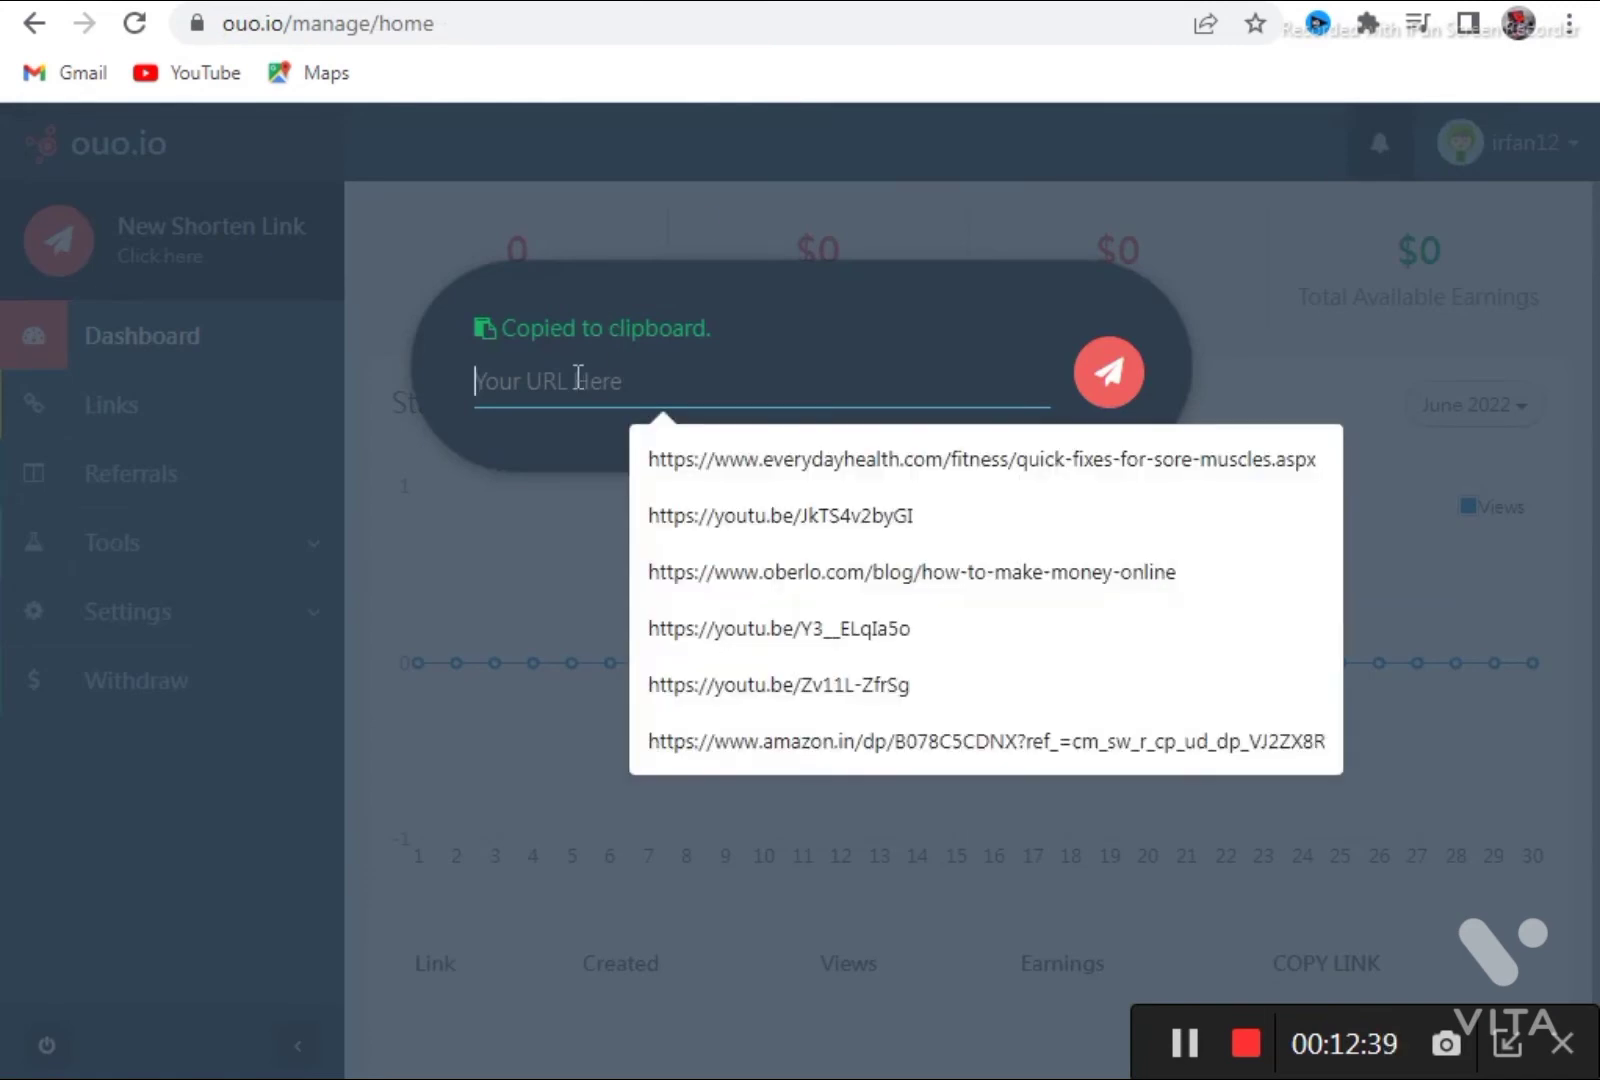
key("ctrl+v")
left_click(1126, 393)
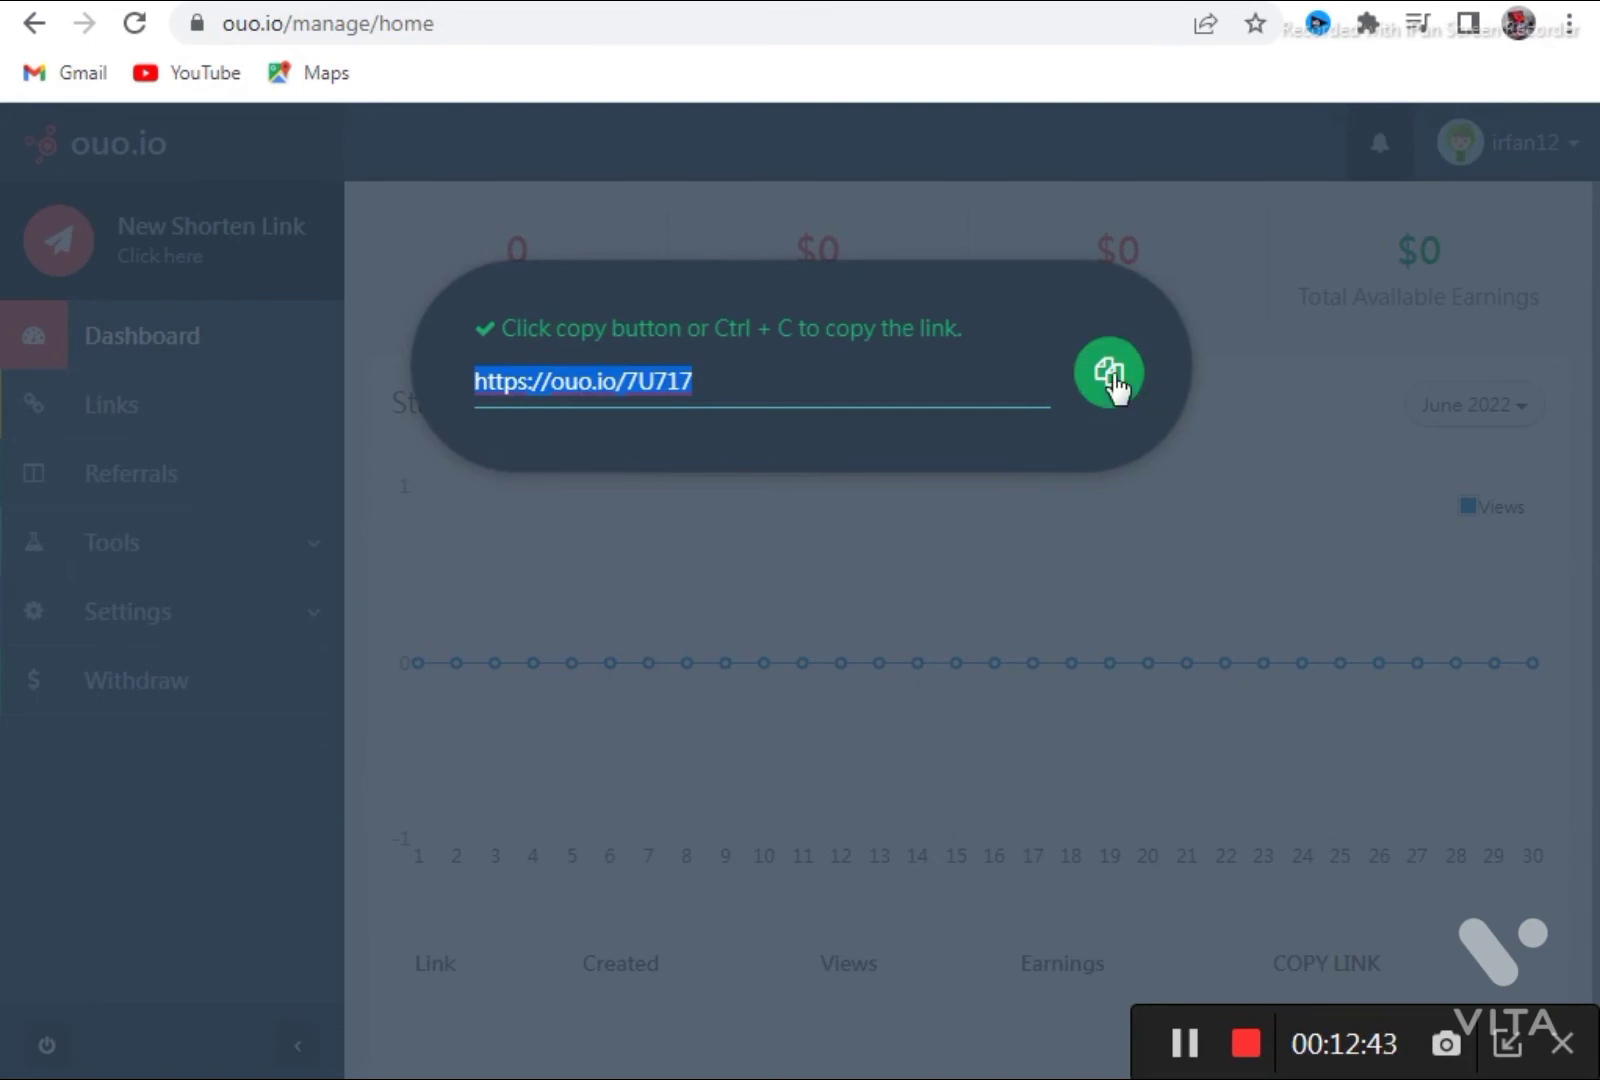
left_click(1110, 378)
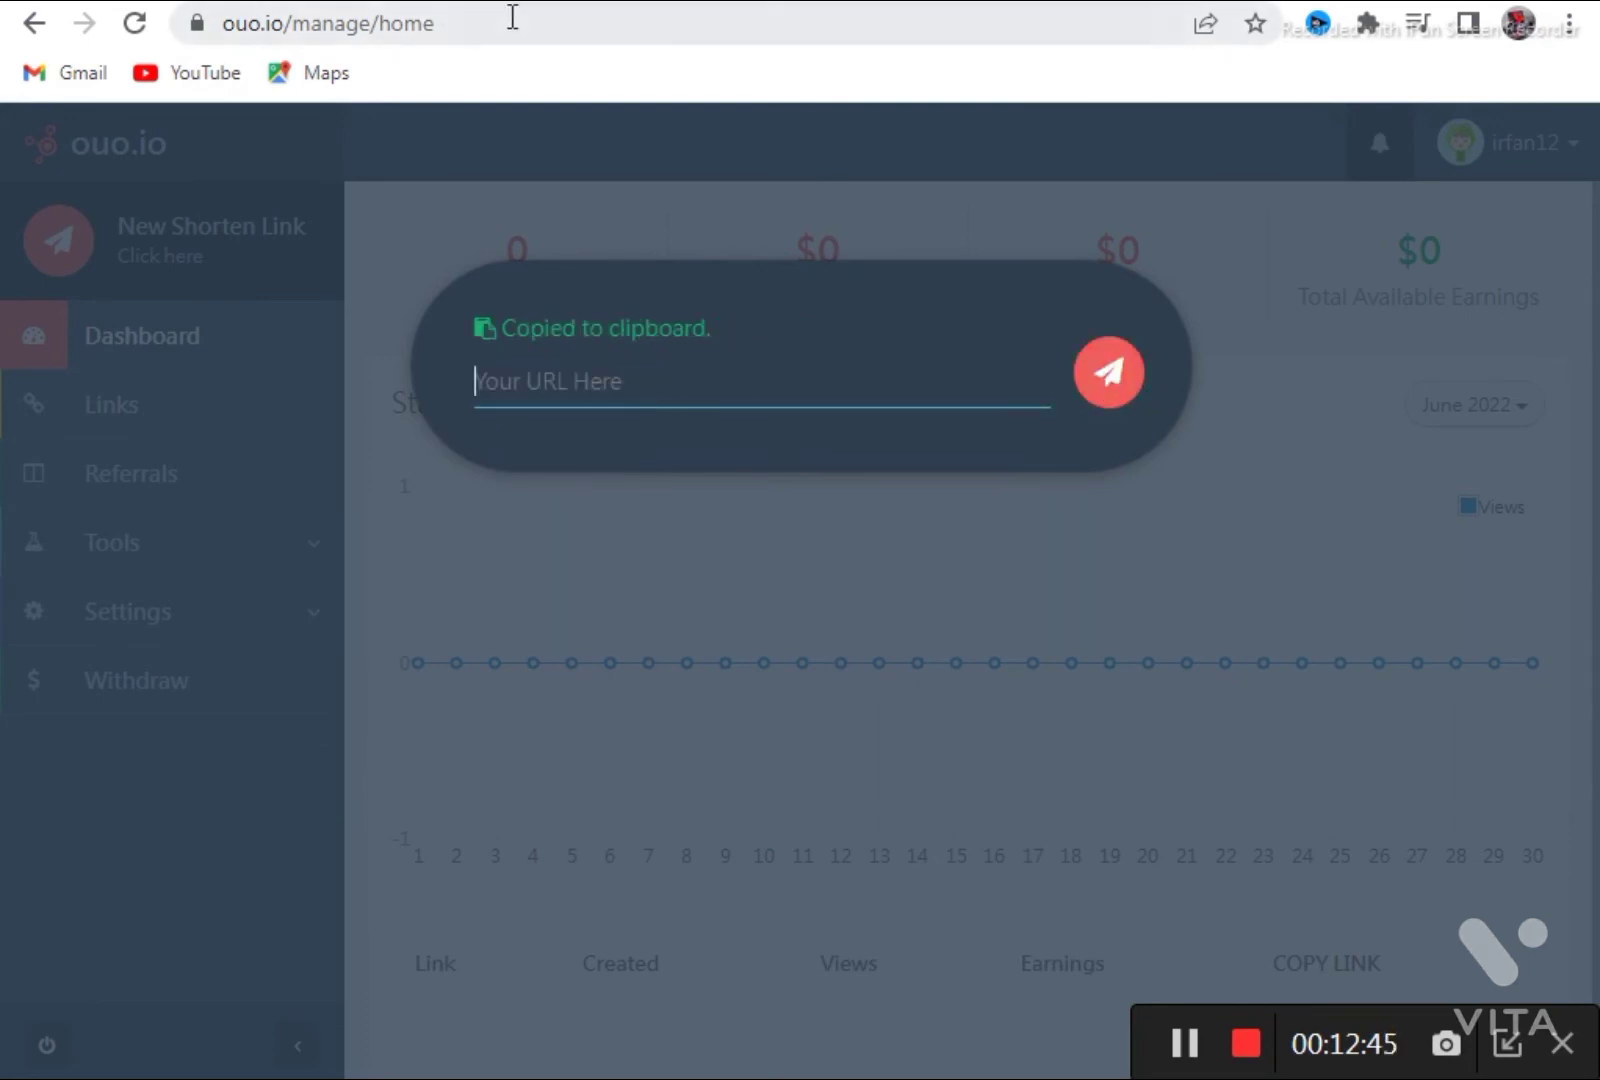
left_click(113, 2)
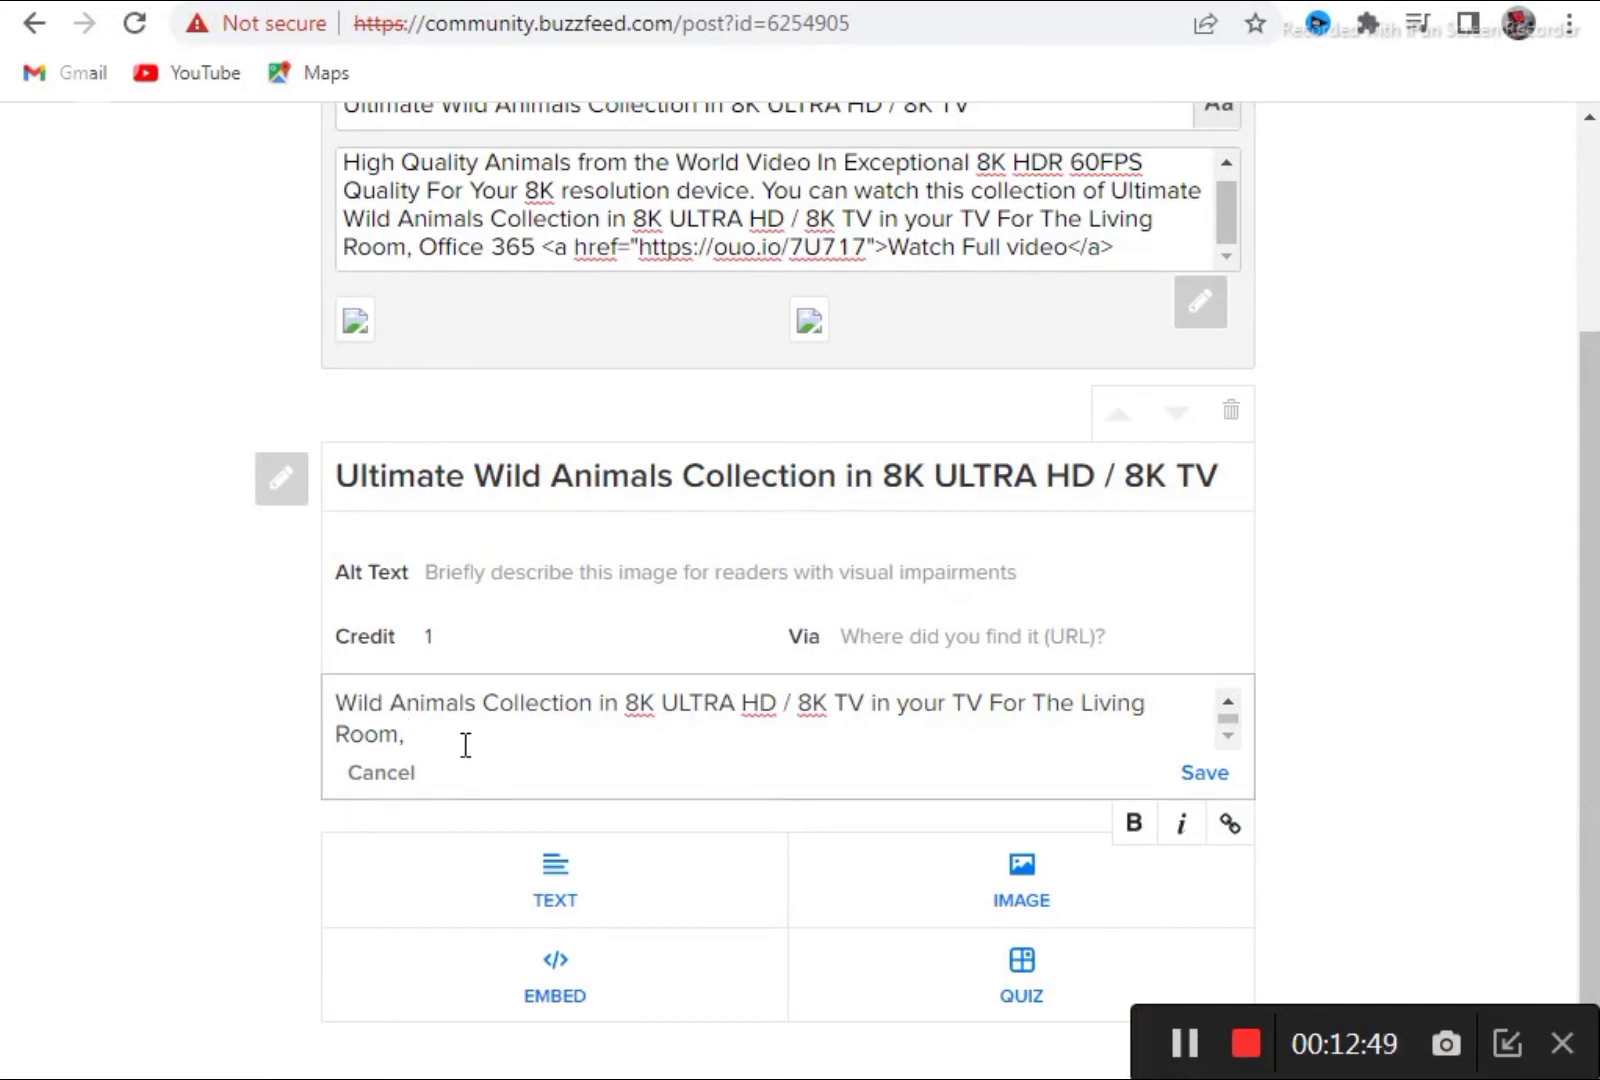
key("ctrl+v")
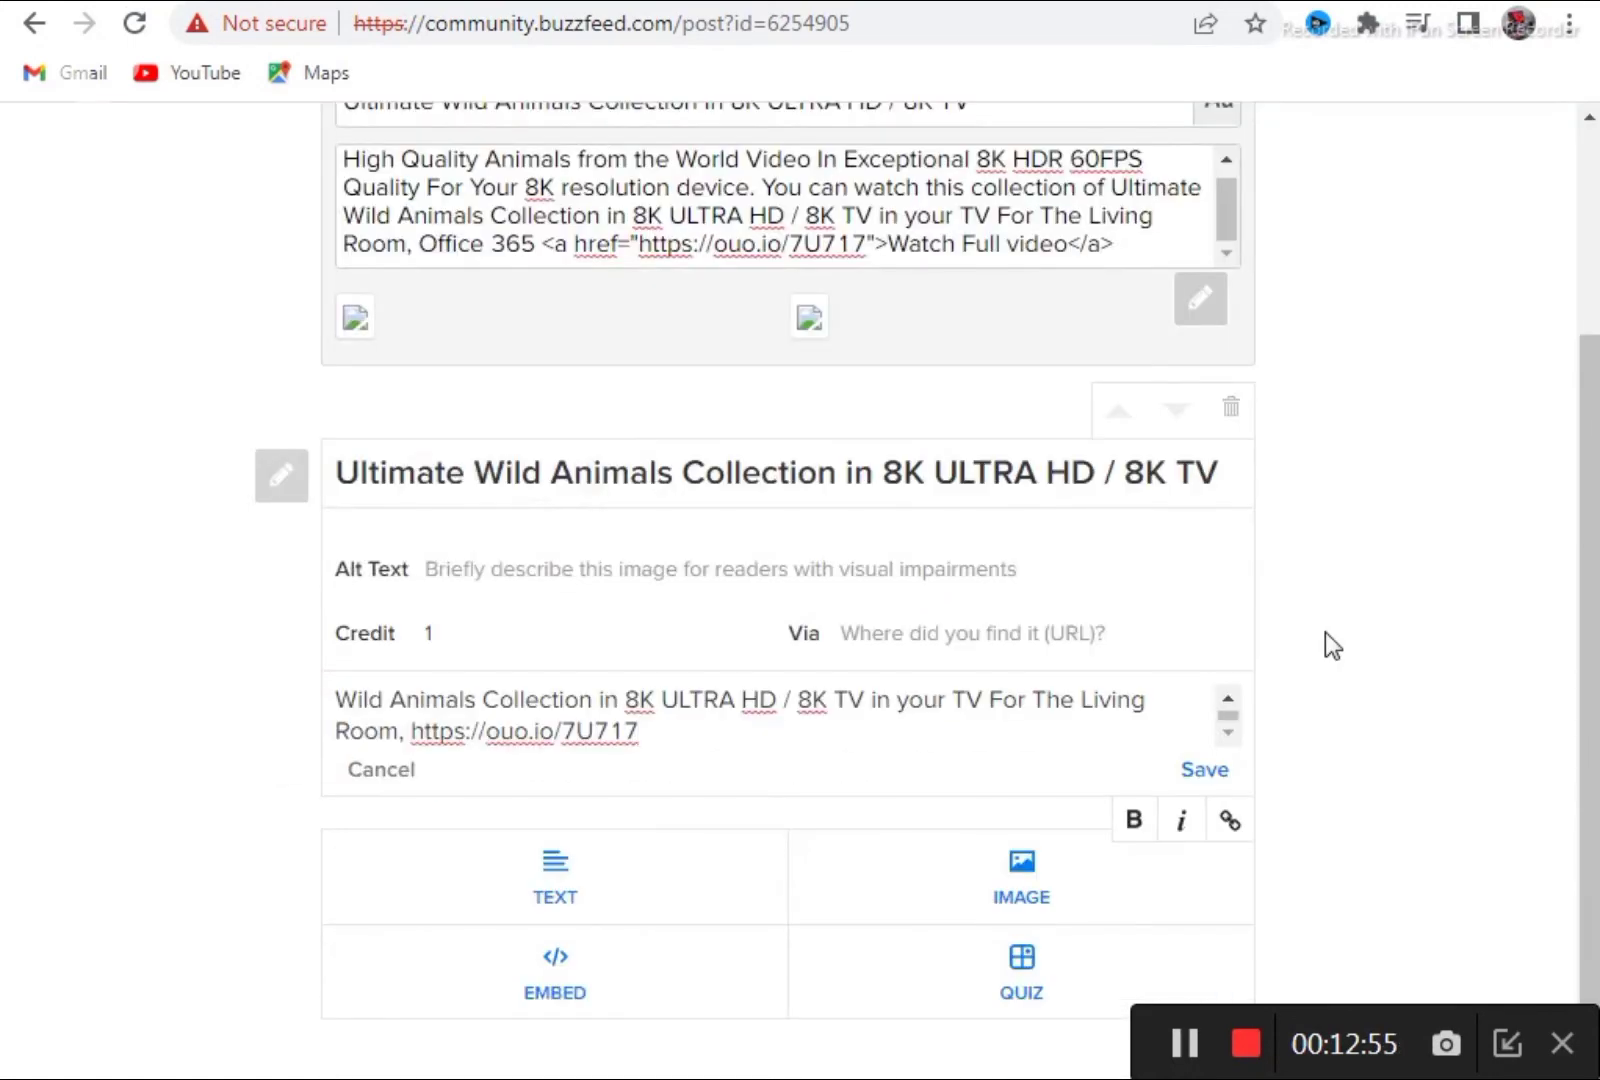
Publish the draft BuzzFeed post and confirm the publication
scroll(1326, 640, "up", 3)
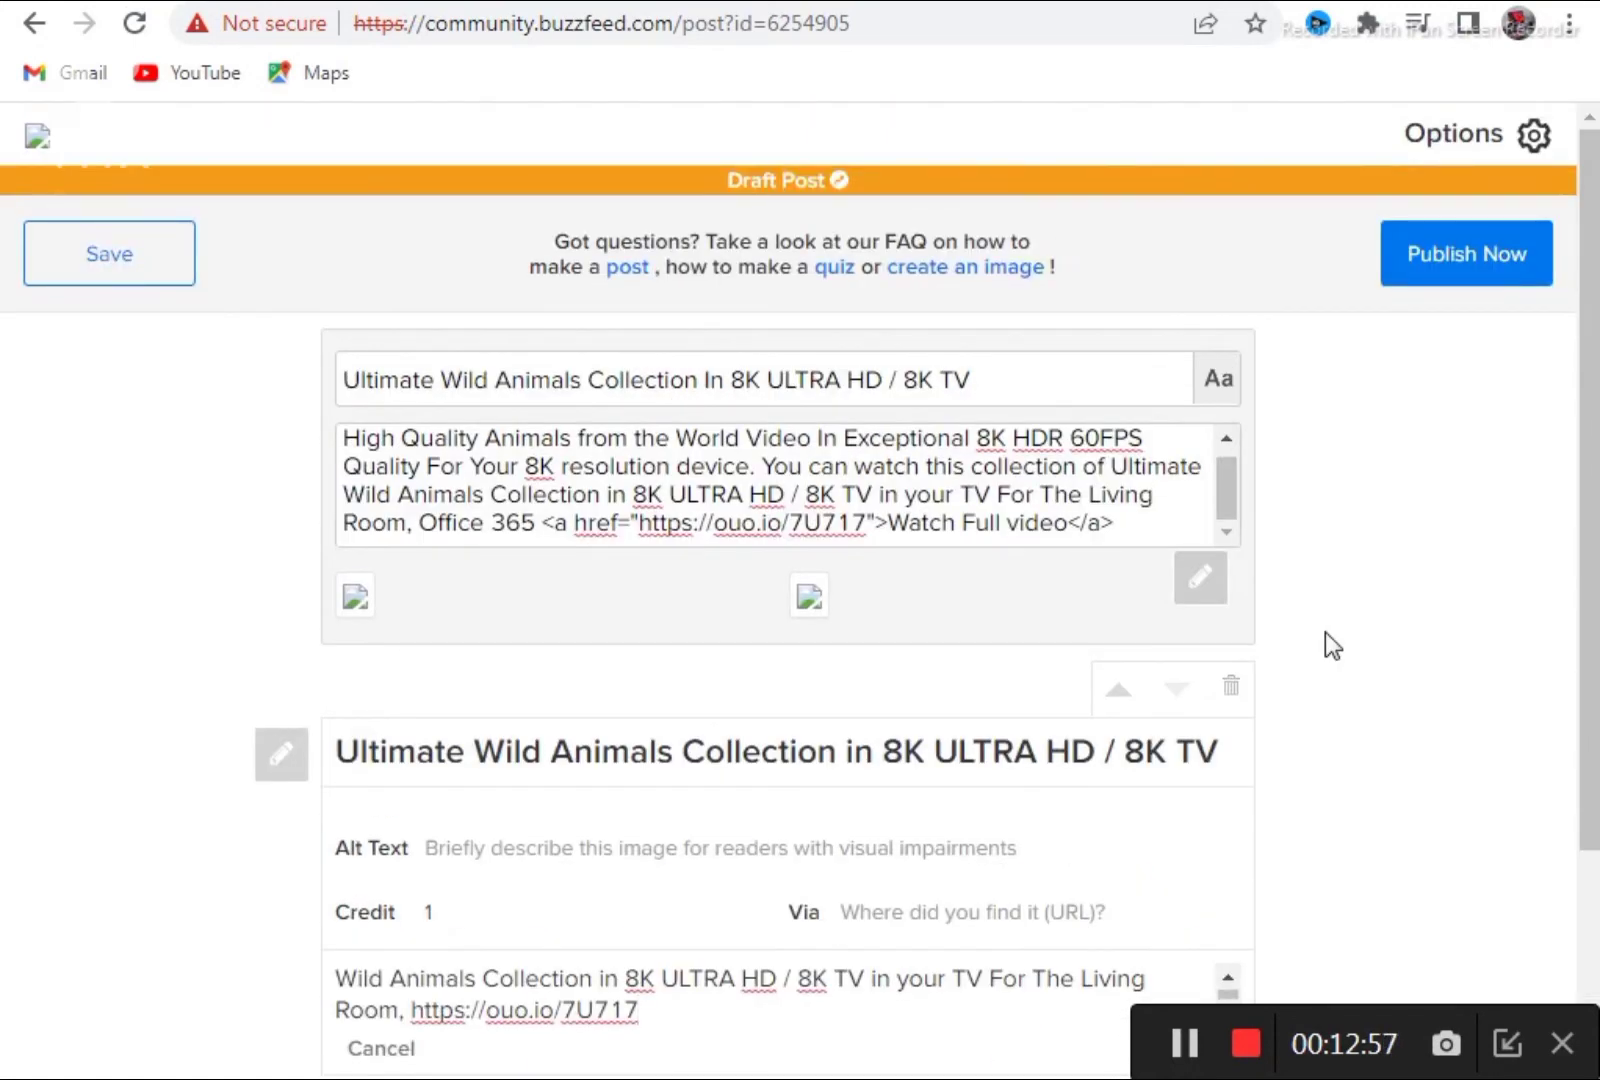
scroll(1325, 640, "down", 3)
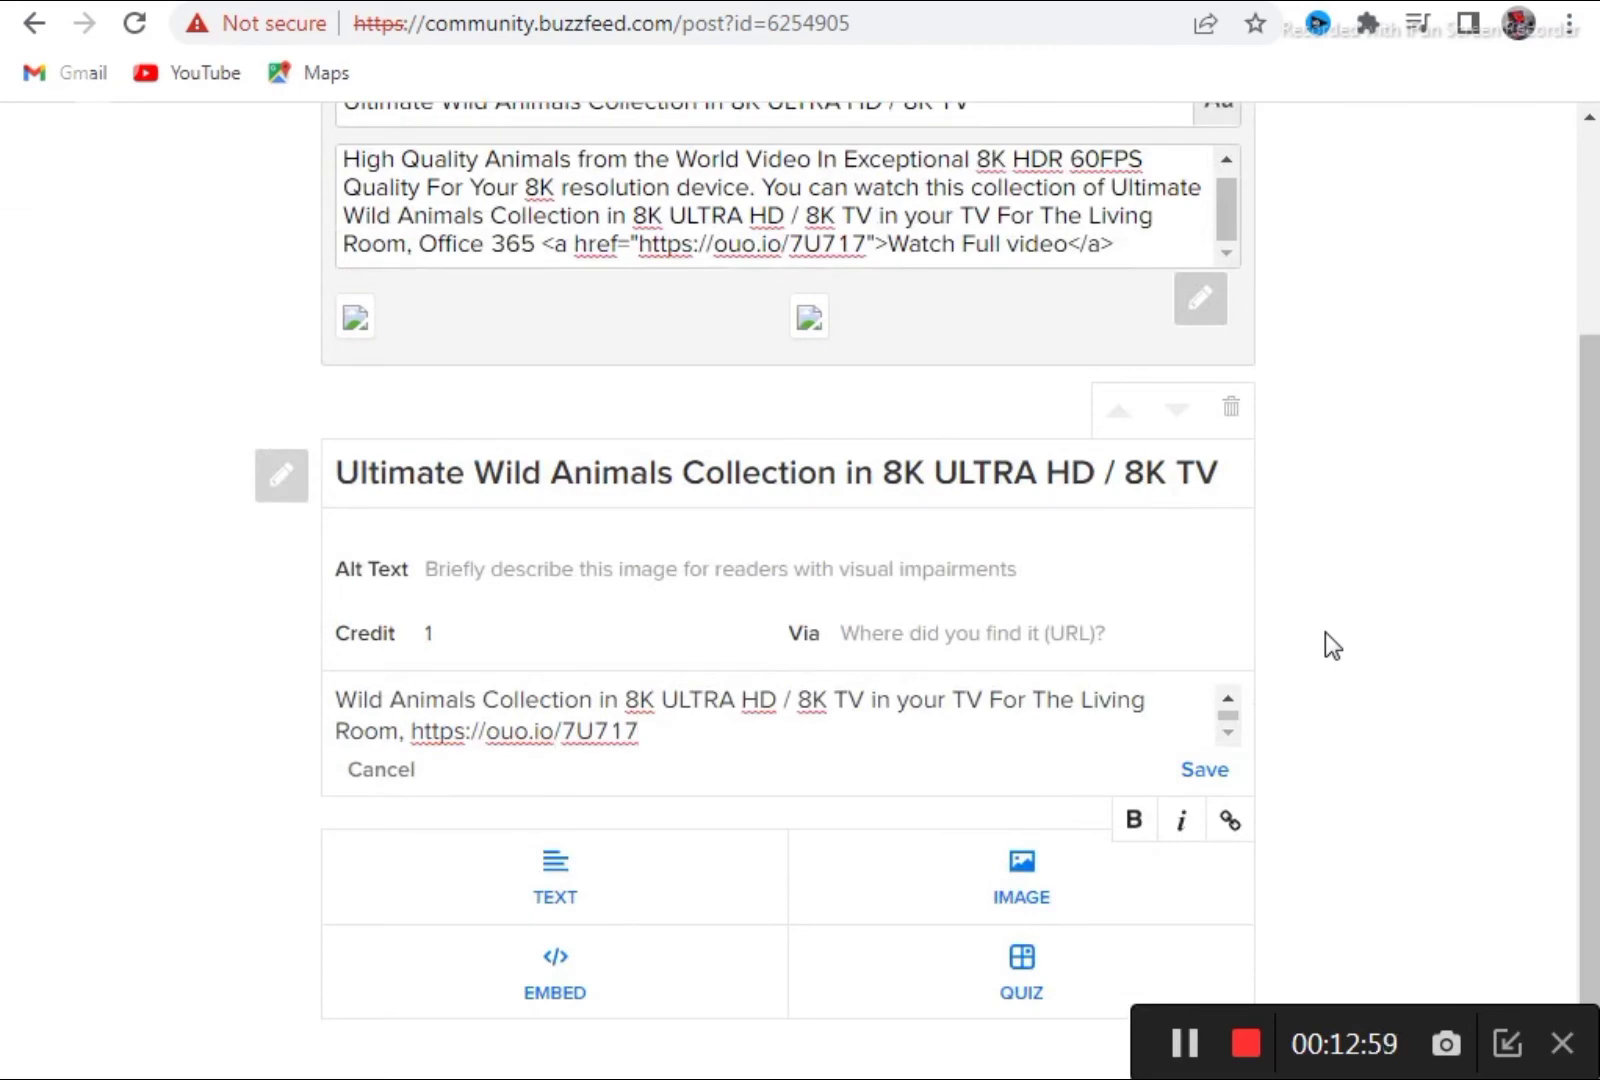
scroll(1325, 645, "up", 3)
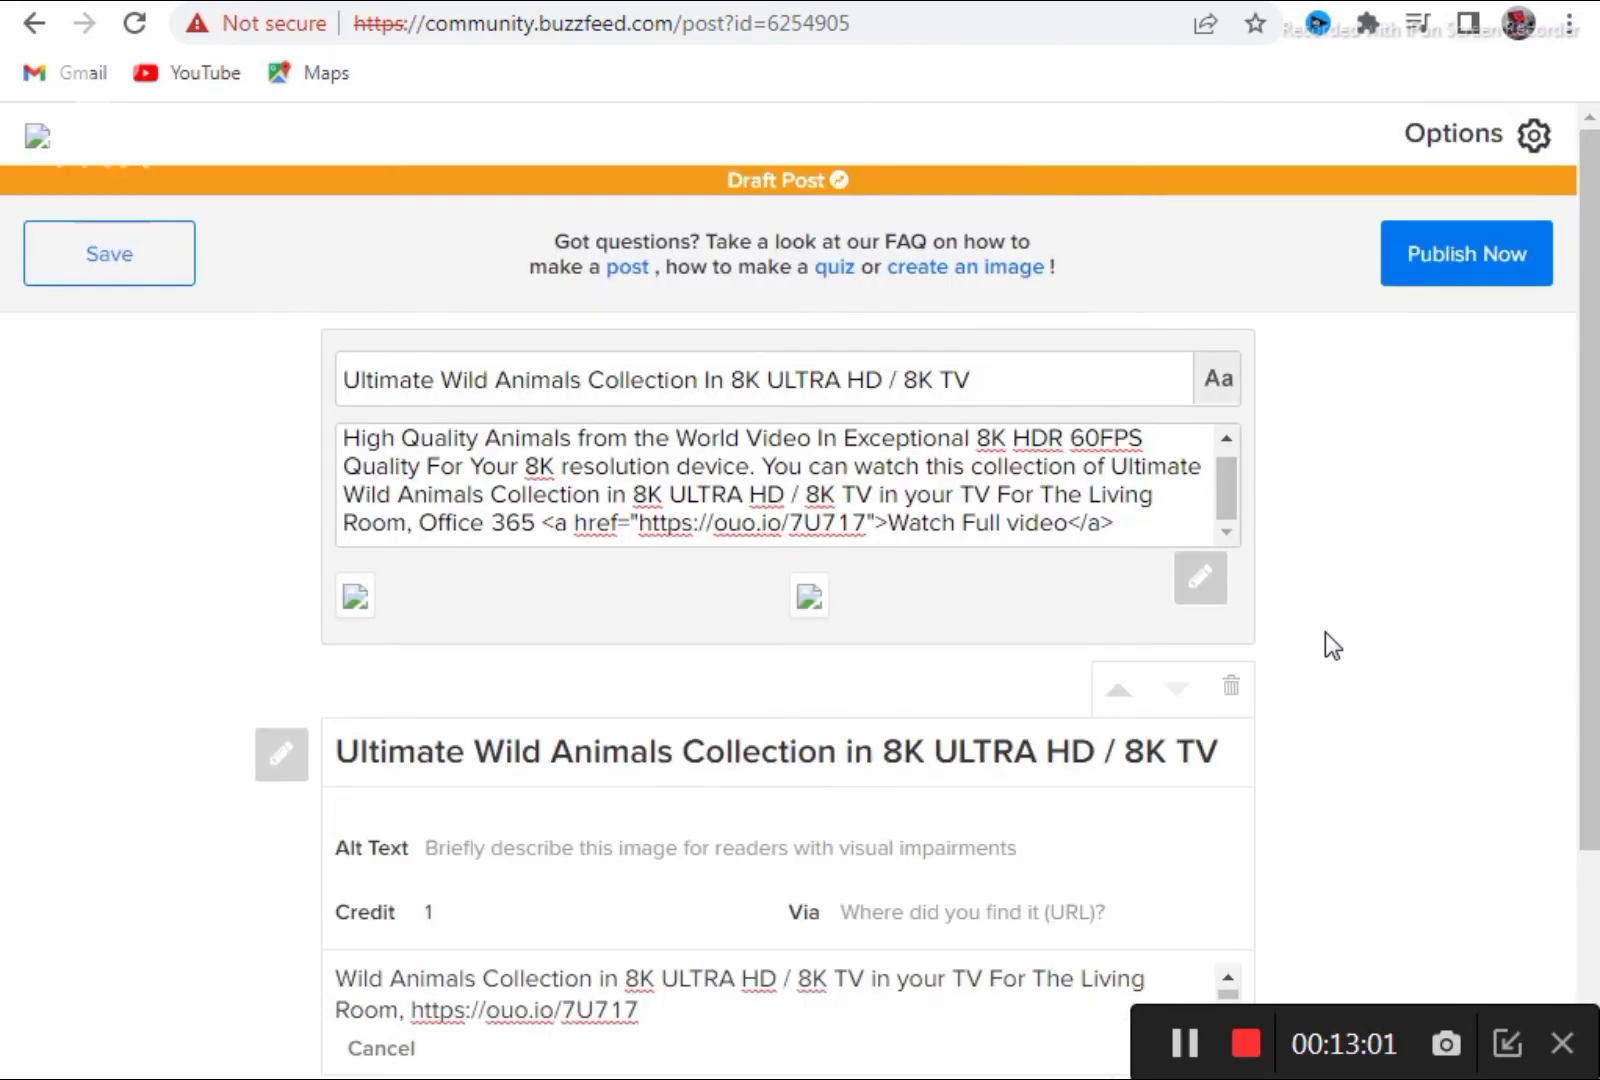
left_click(1455, 266)
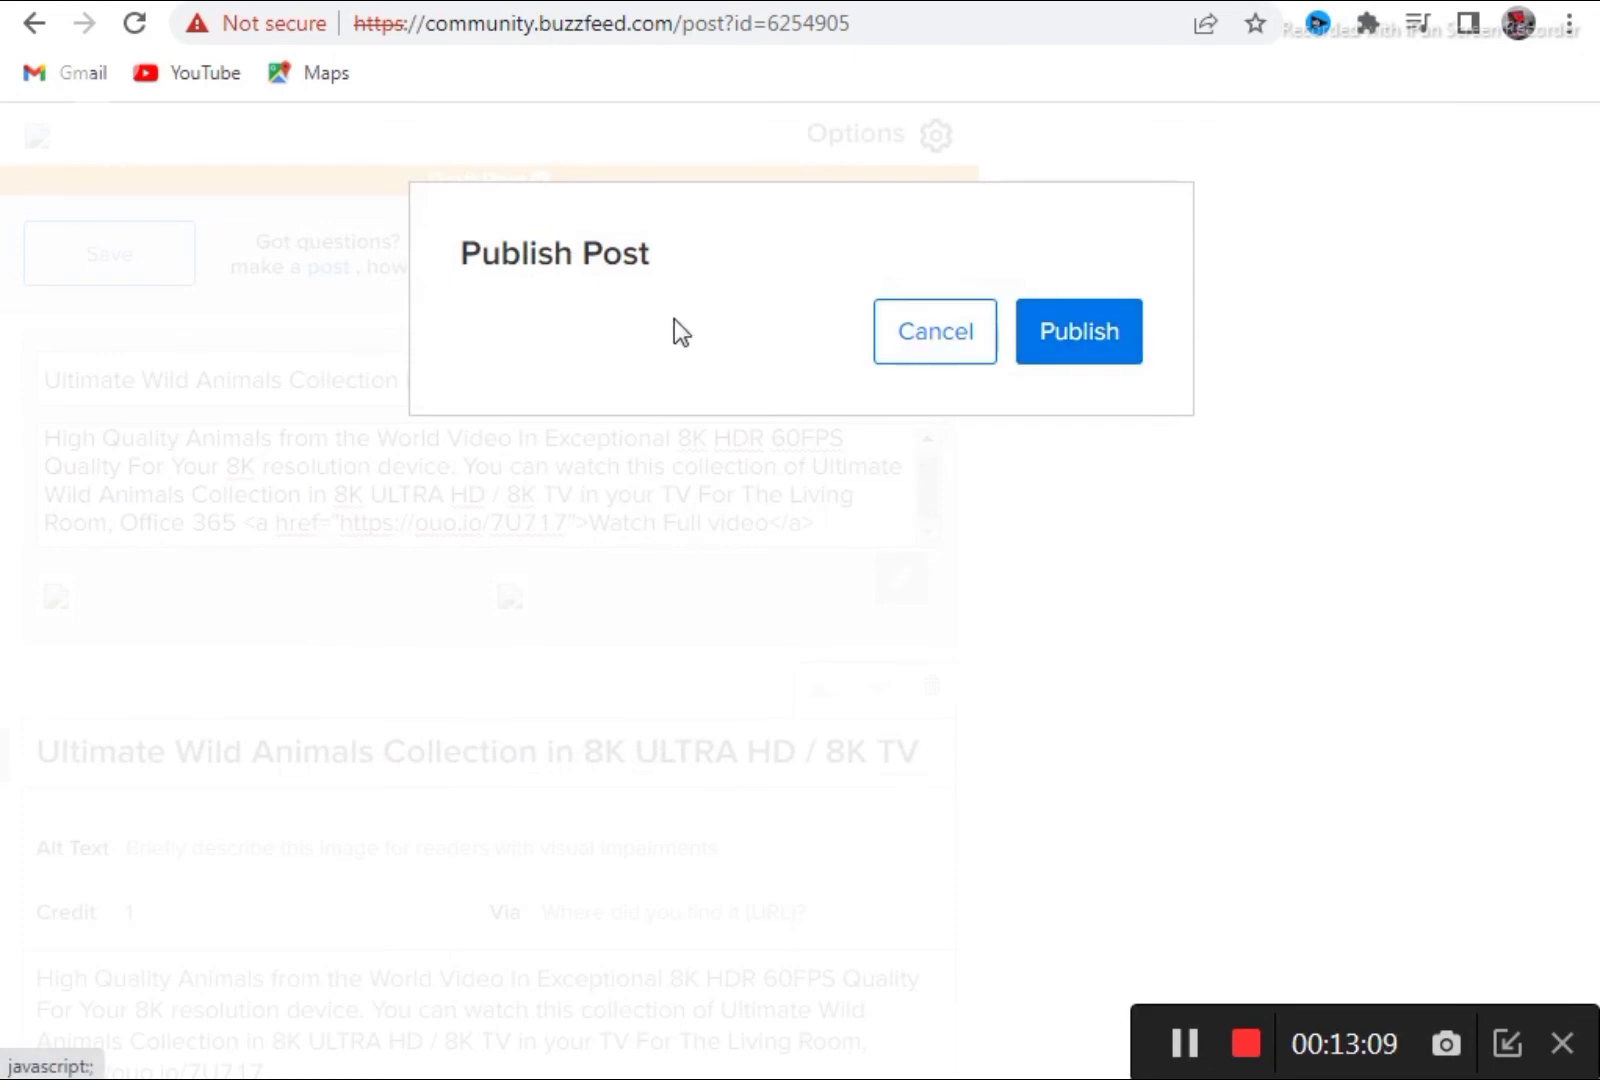
left_click(1097, 345)
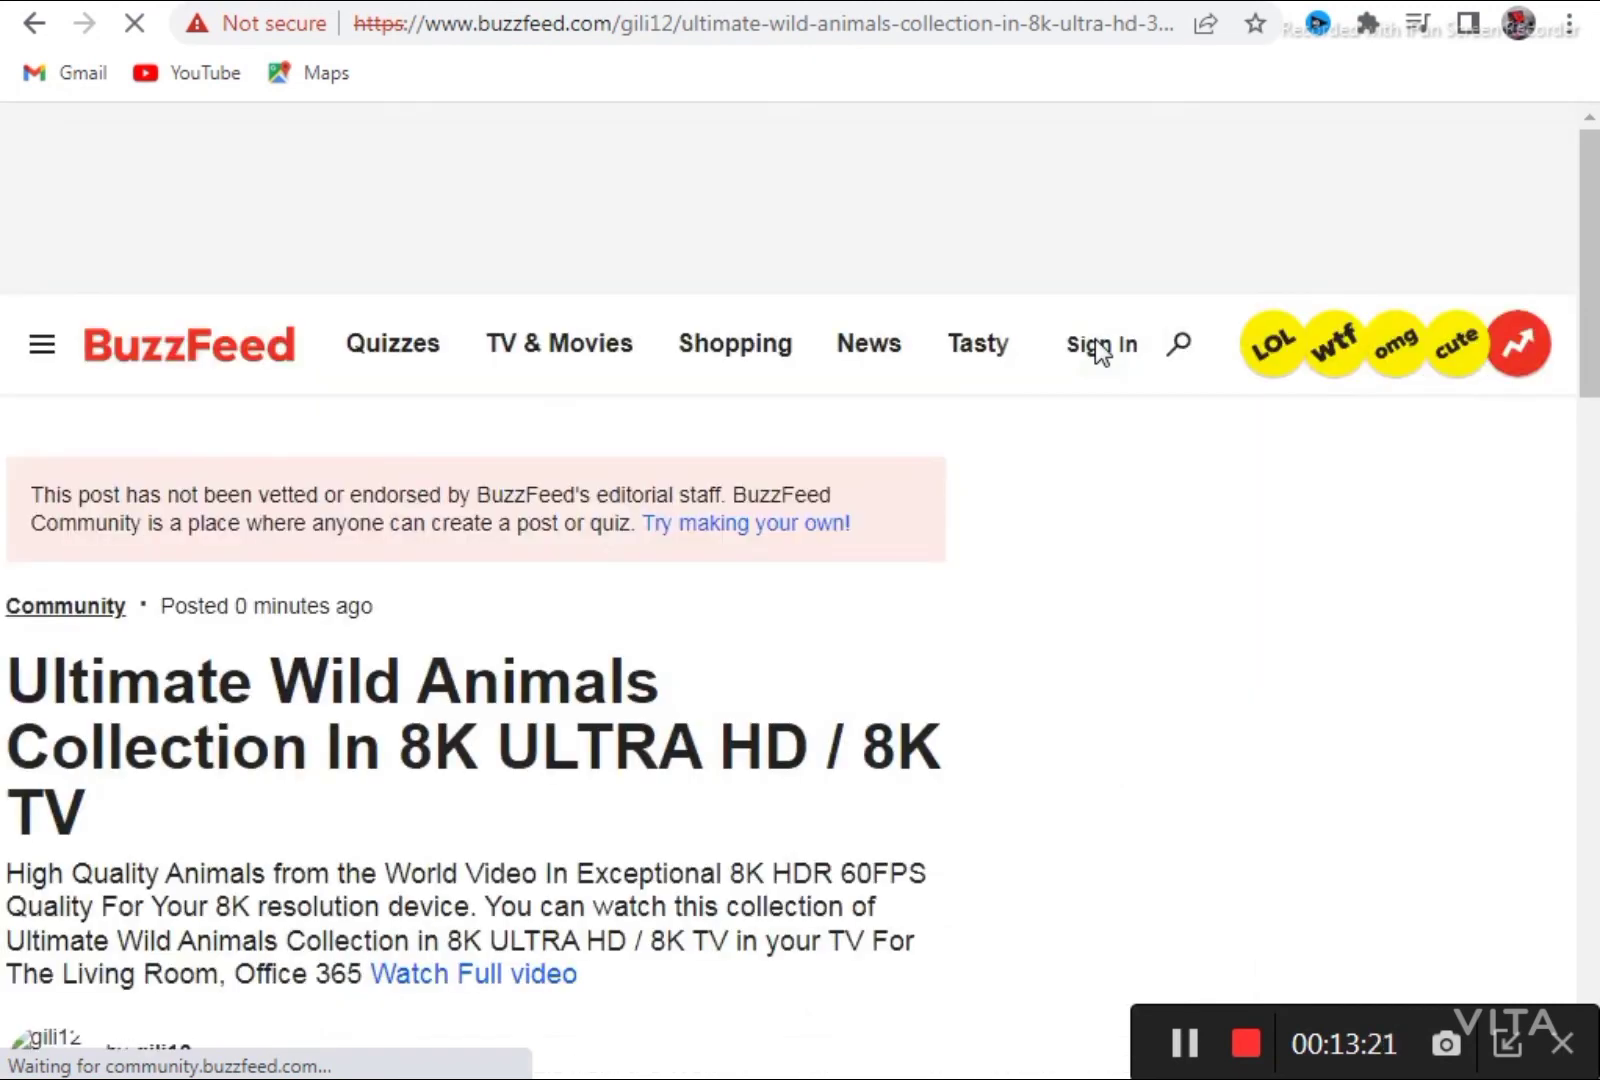
Review the published post and open its "Watch Full video" link
scroll(587, 588, "down", 3)
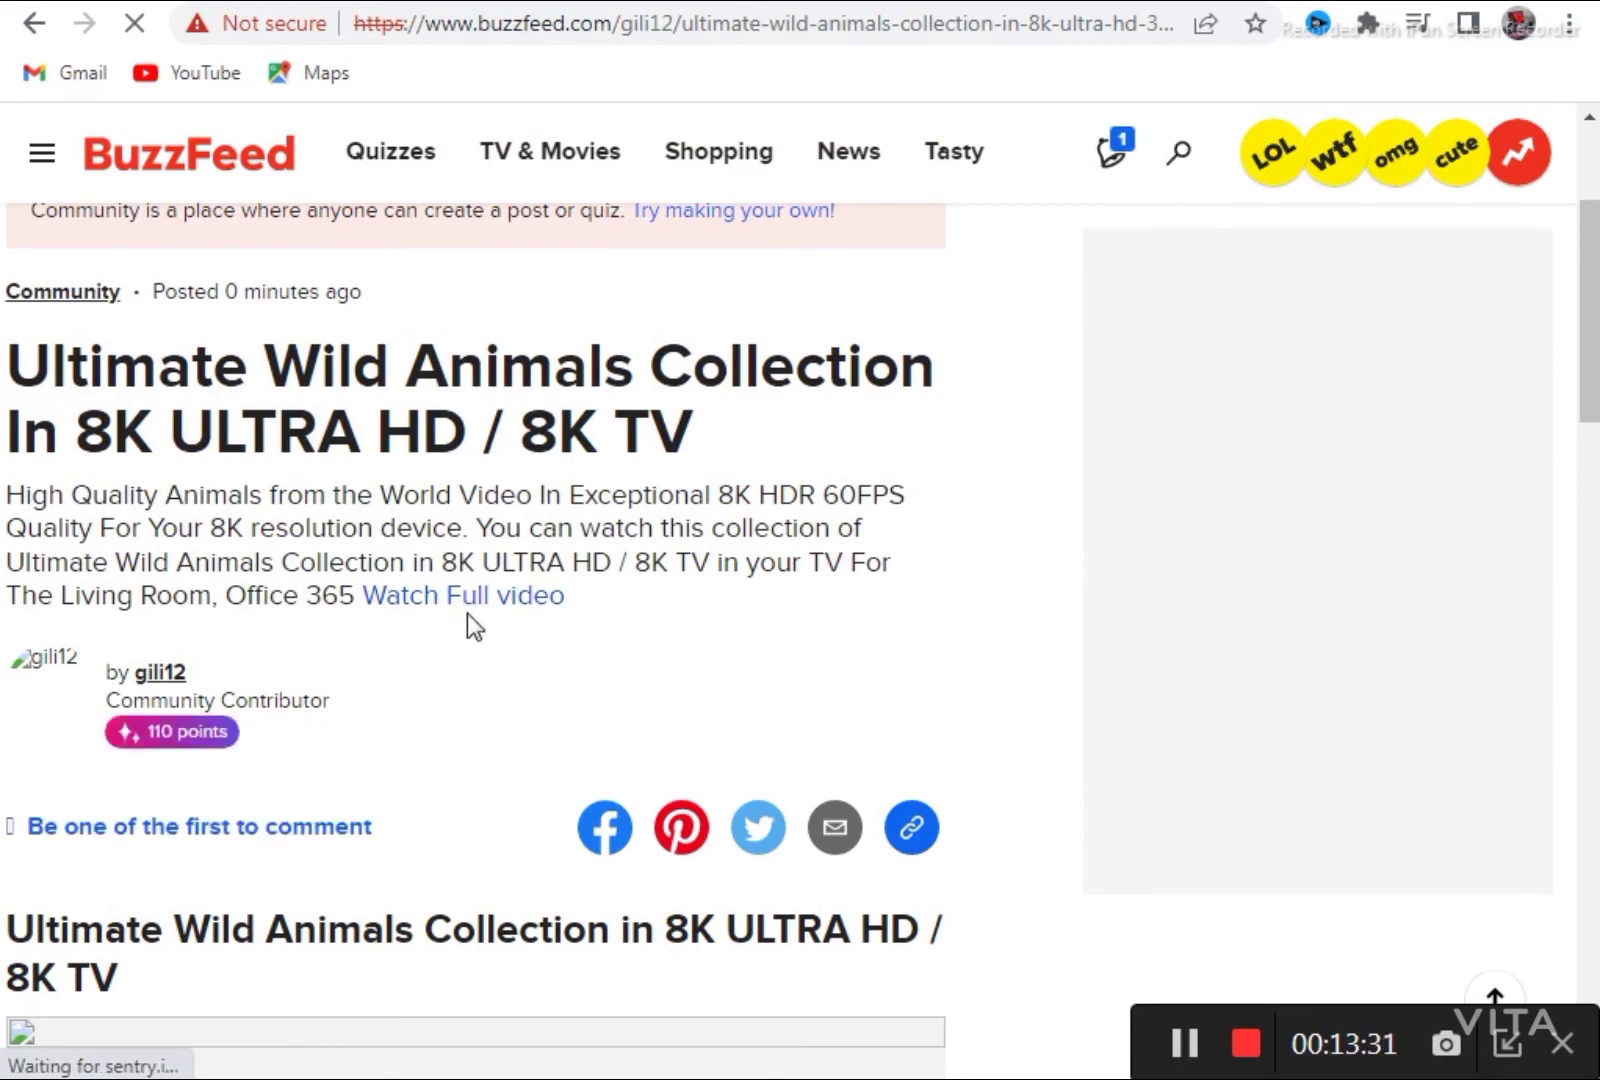
scroll(465, 636, "down", 3)
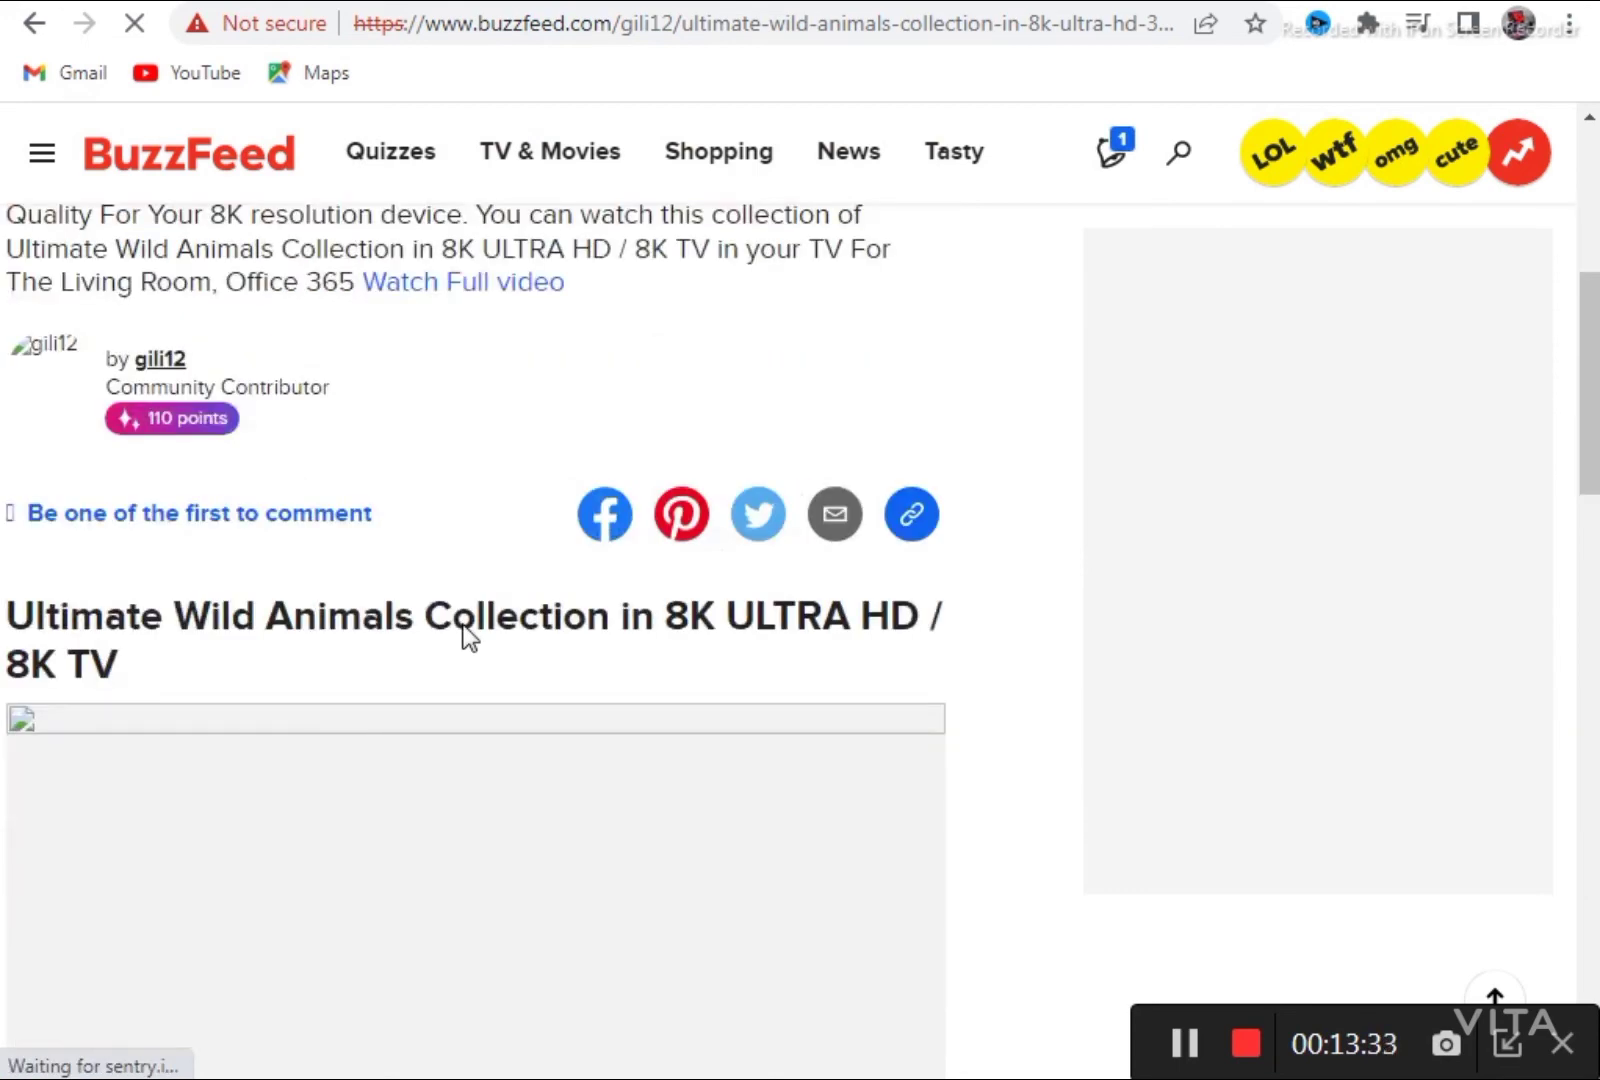
scroll(465, 636, "up", 4)
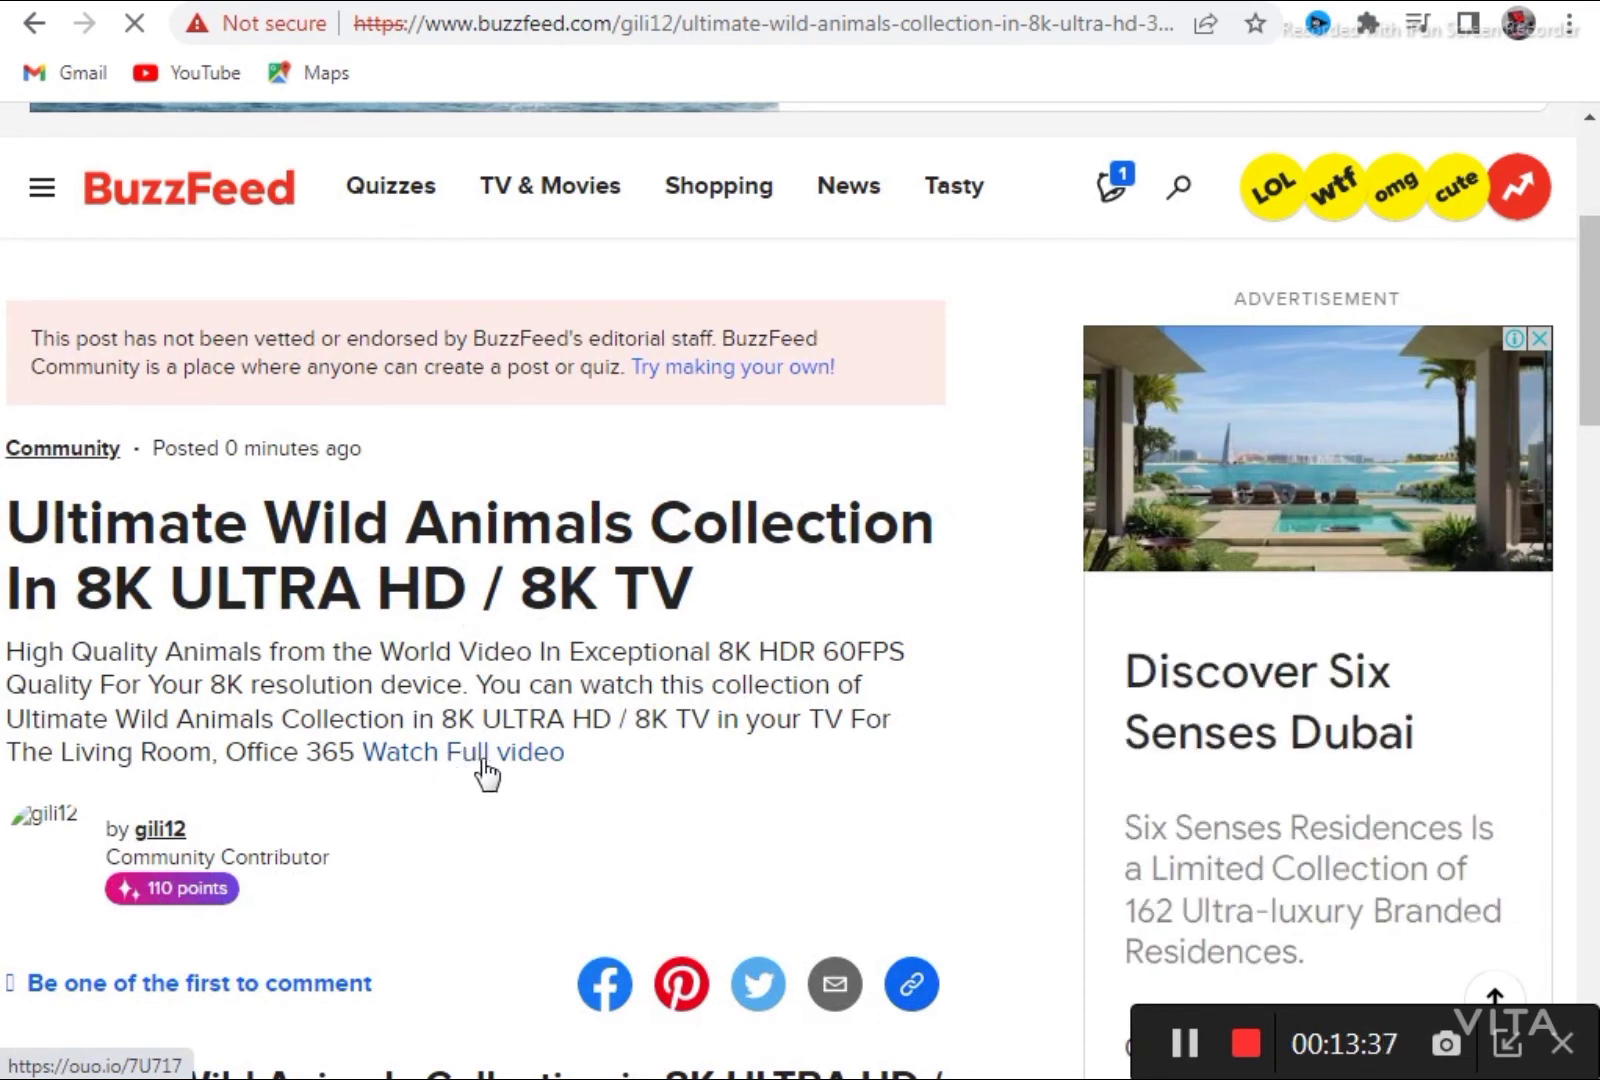
left_click(471, 757)
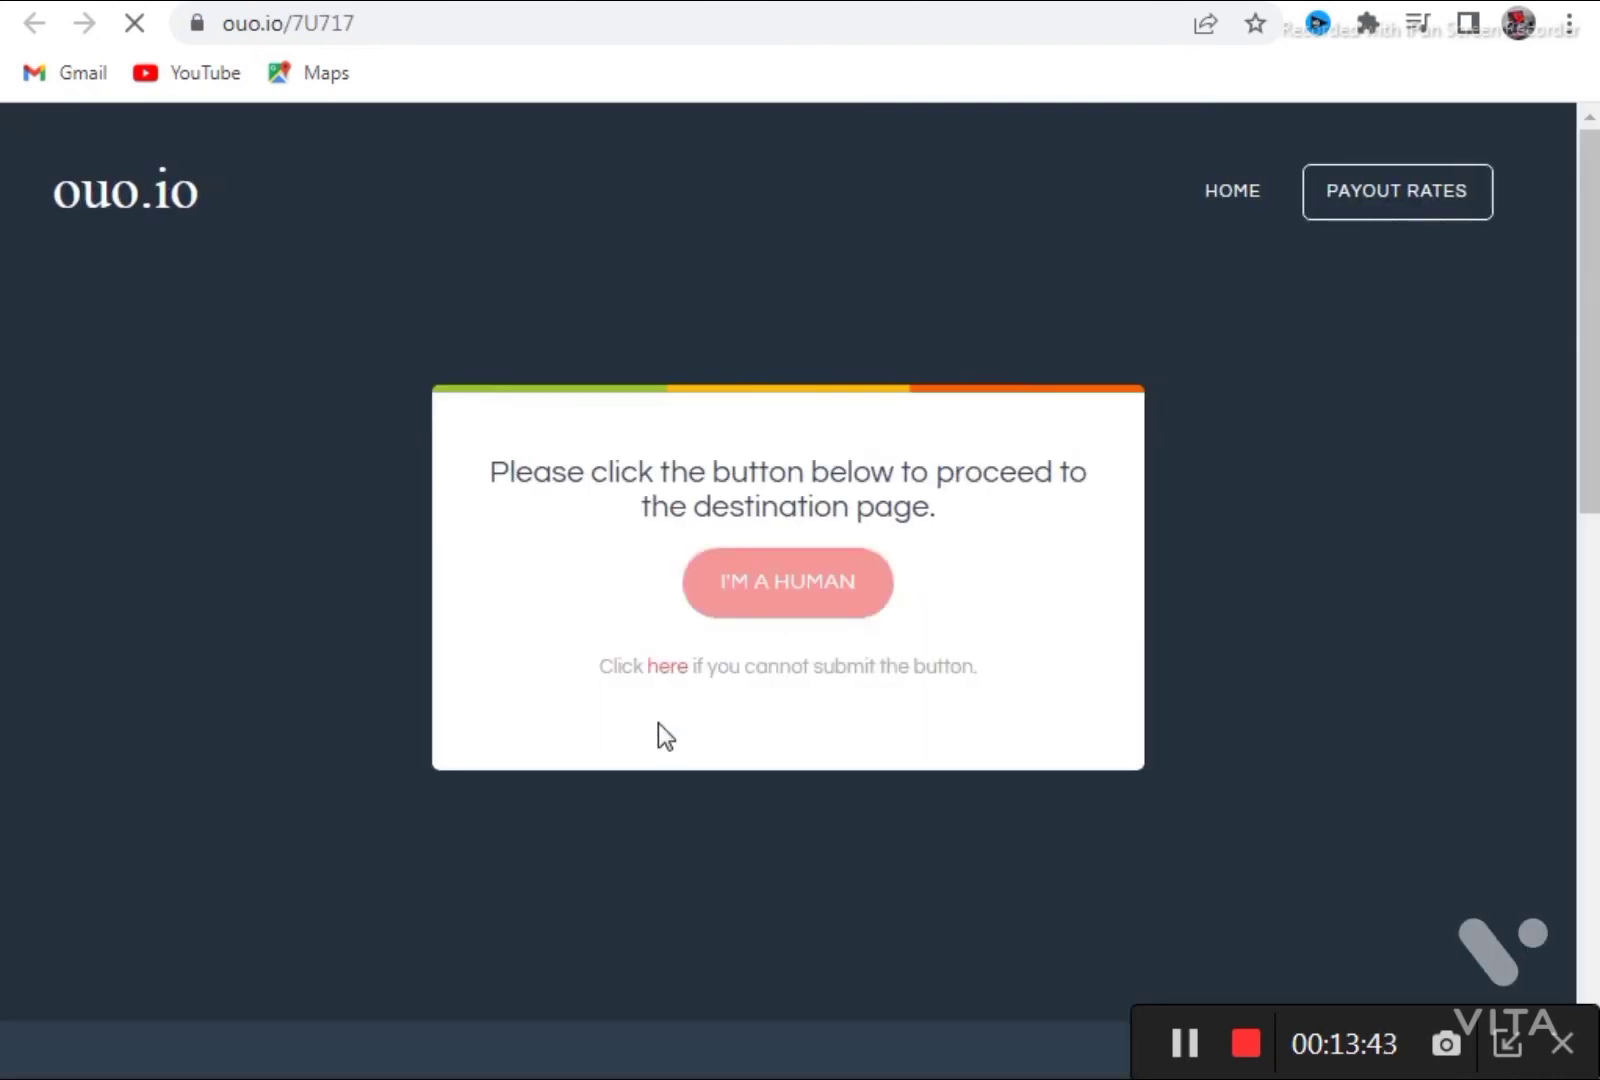
Pass the ouo.io human check, get the destination link once the countdown ends, and pause the YouTube video it opens
scroll(763, 687, "down", 3)
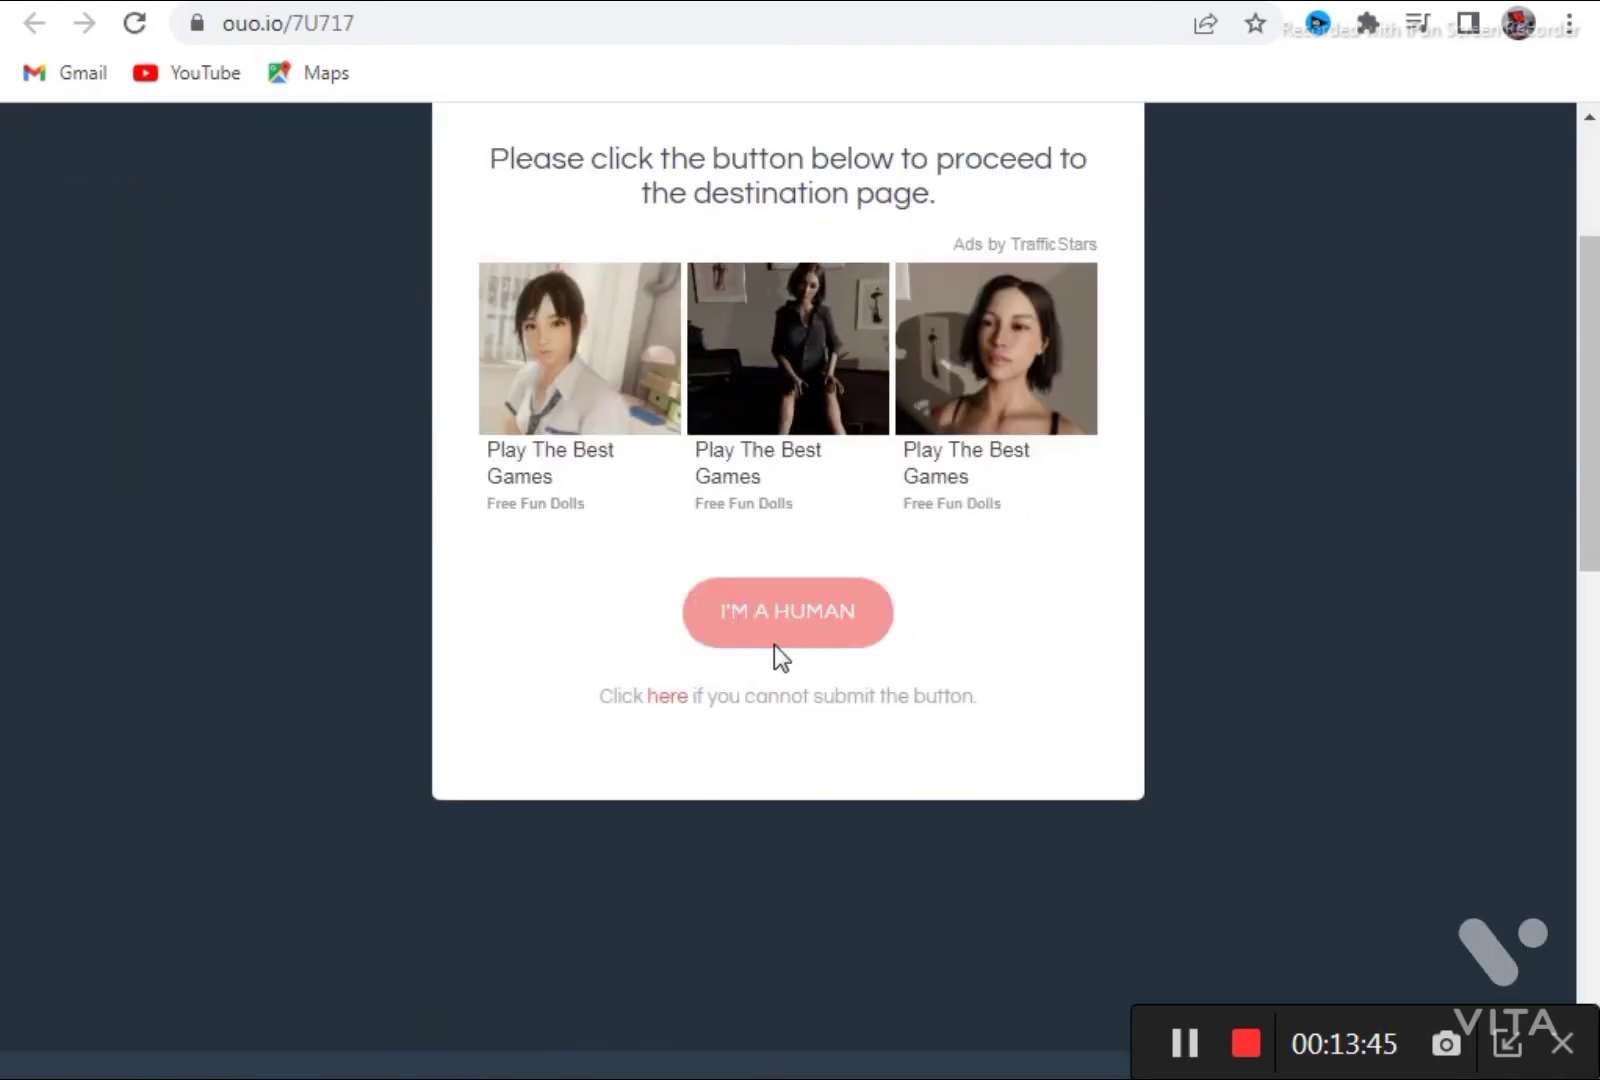
scroll(461, 657, "up", 3)
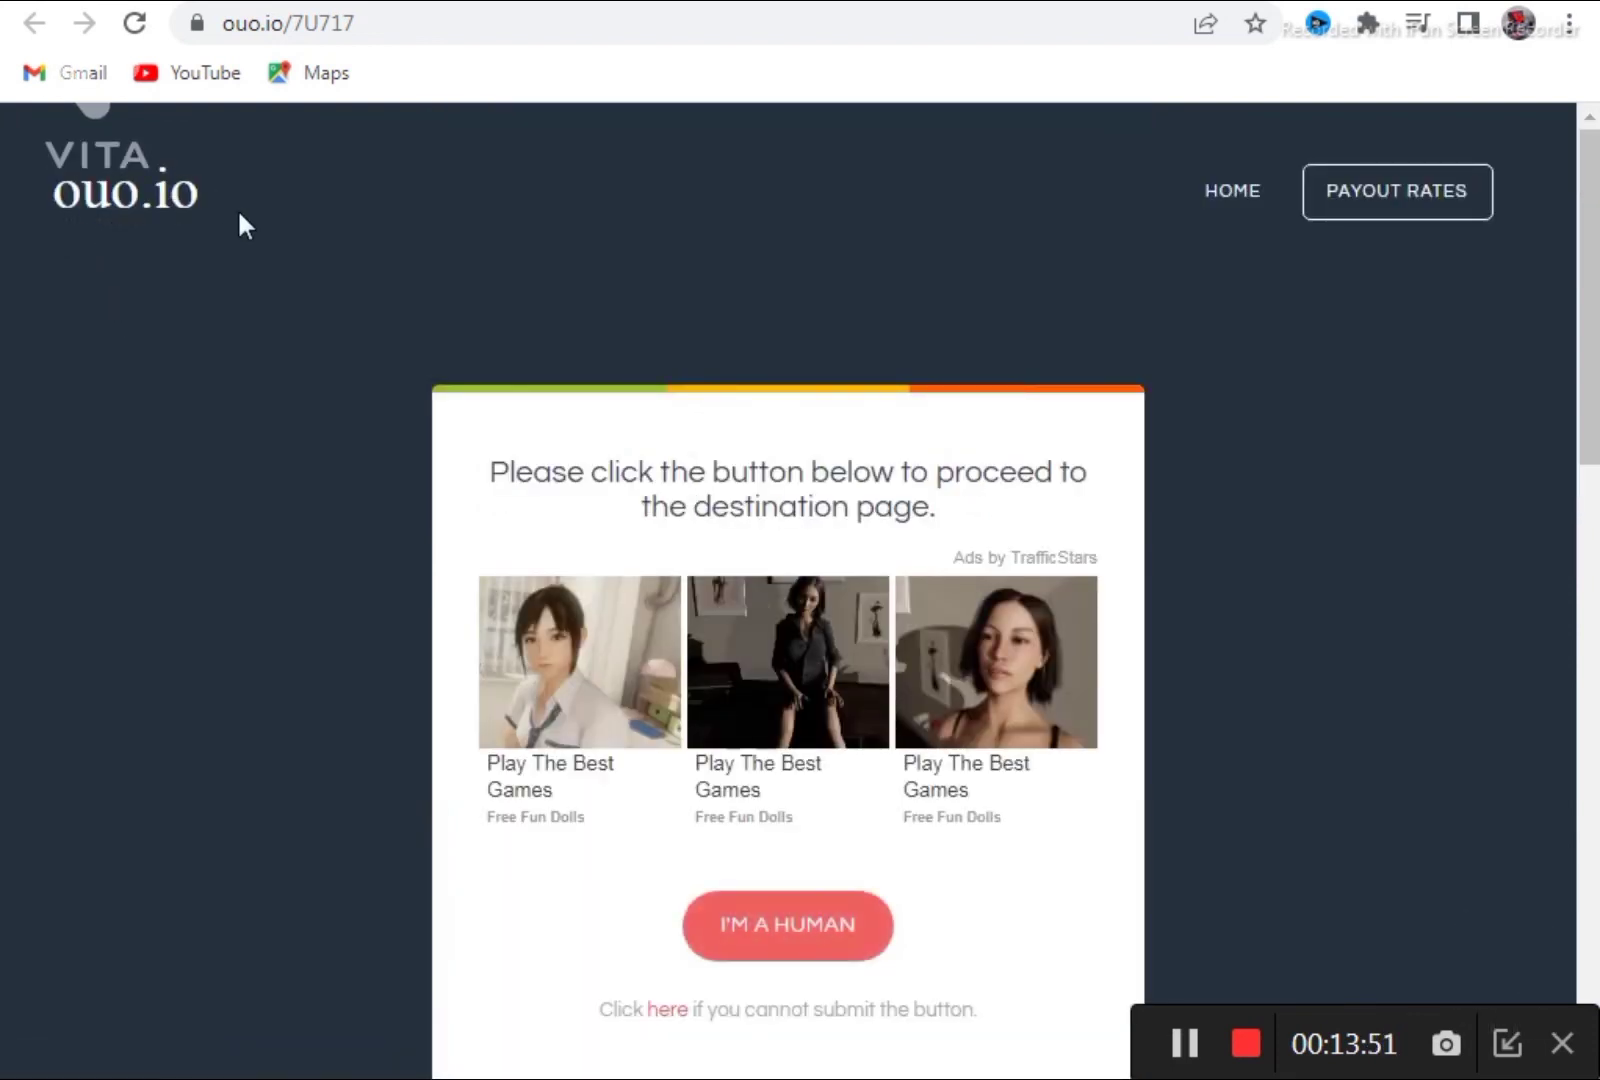
scroll(768, 248, "down", 3)
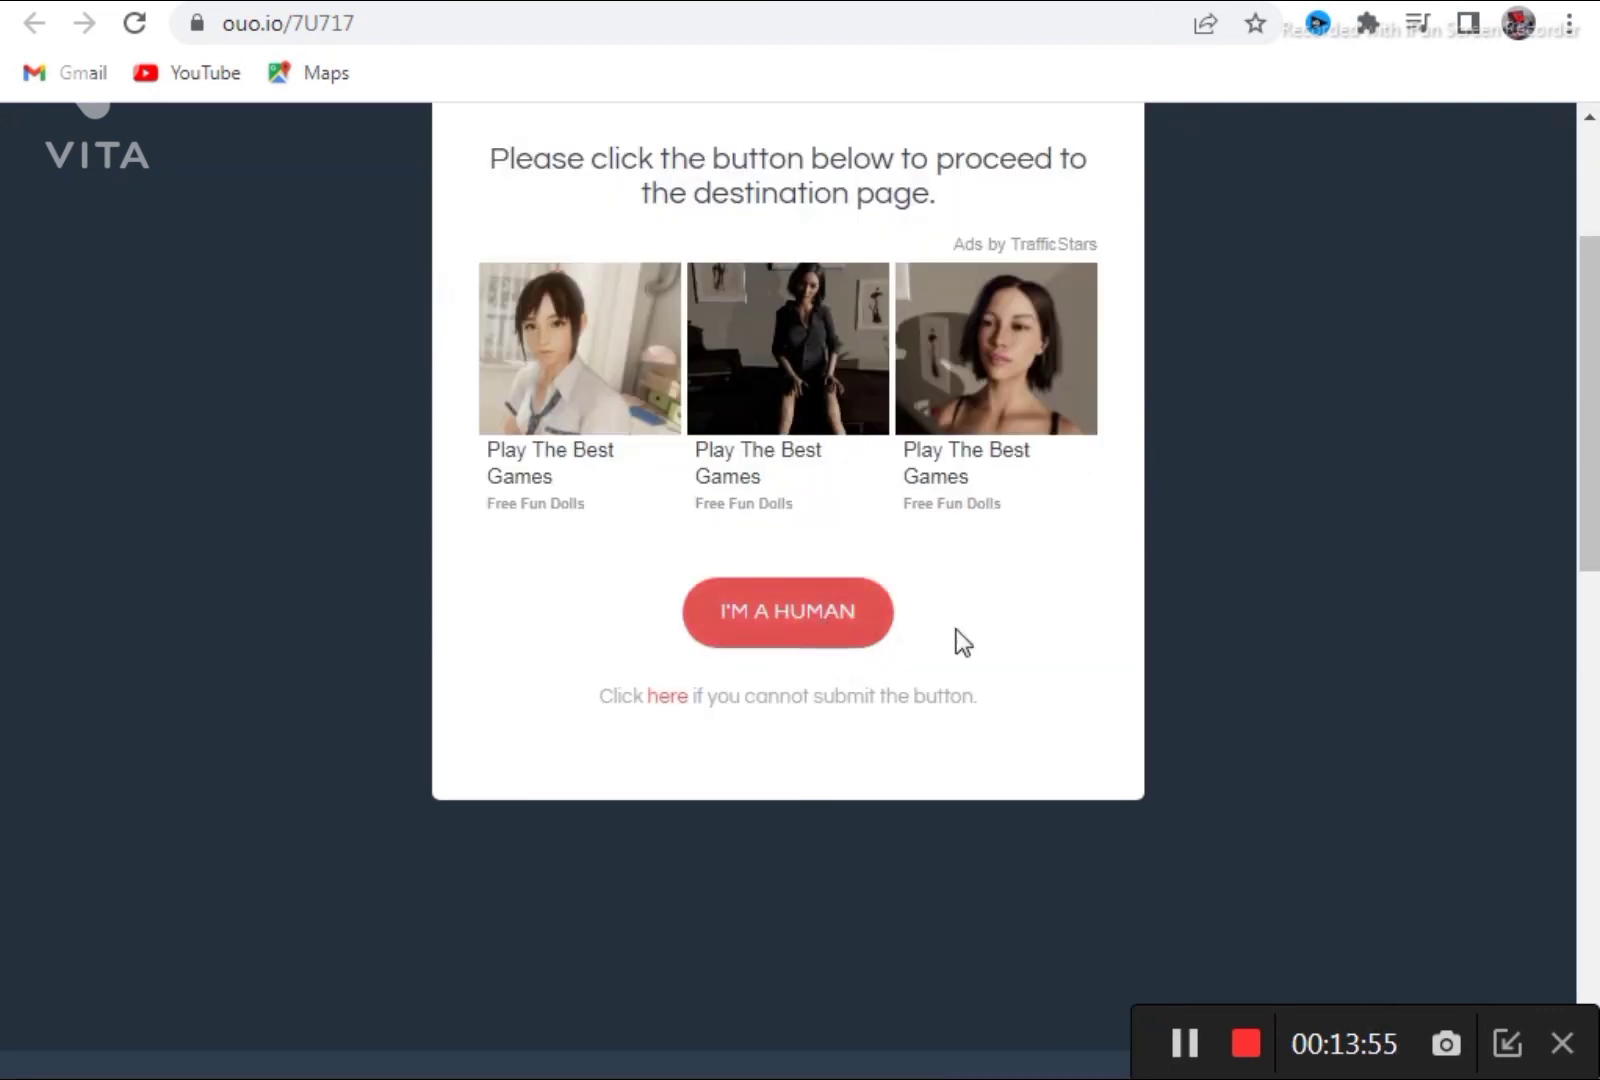
left_click(789, 640)
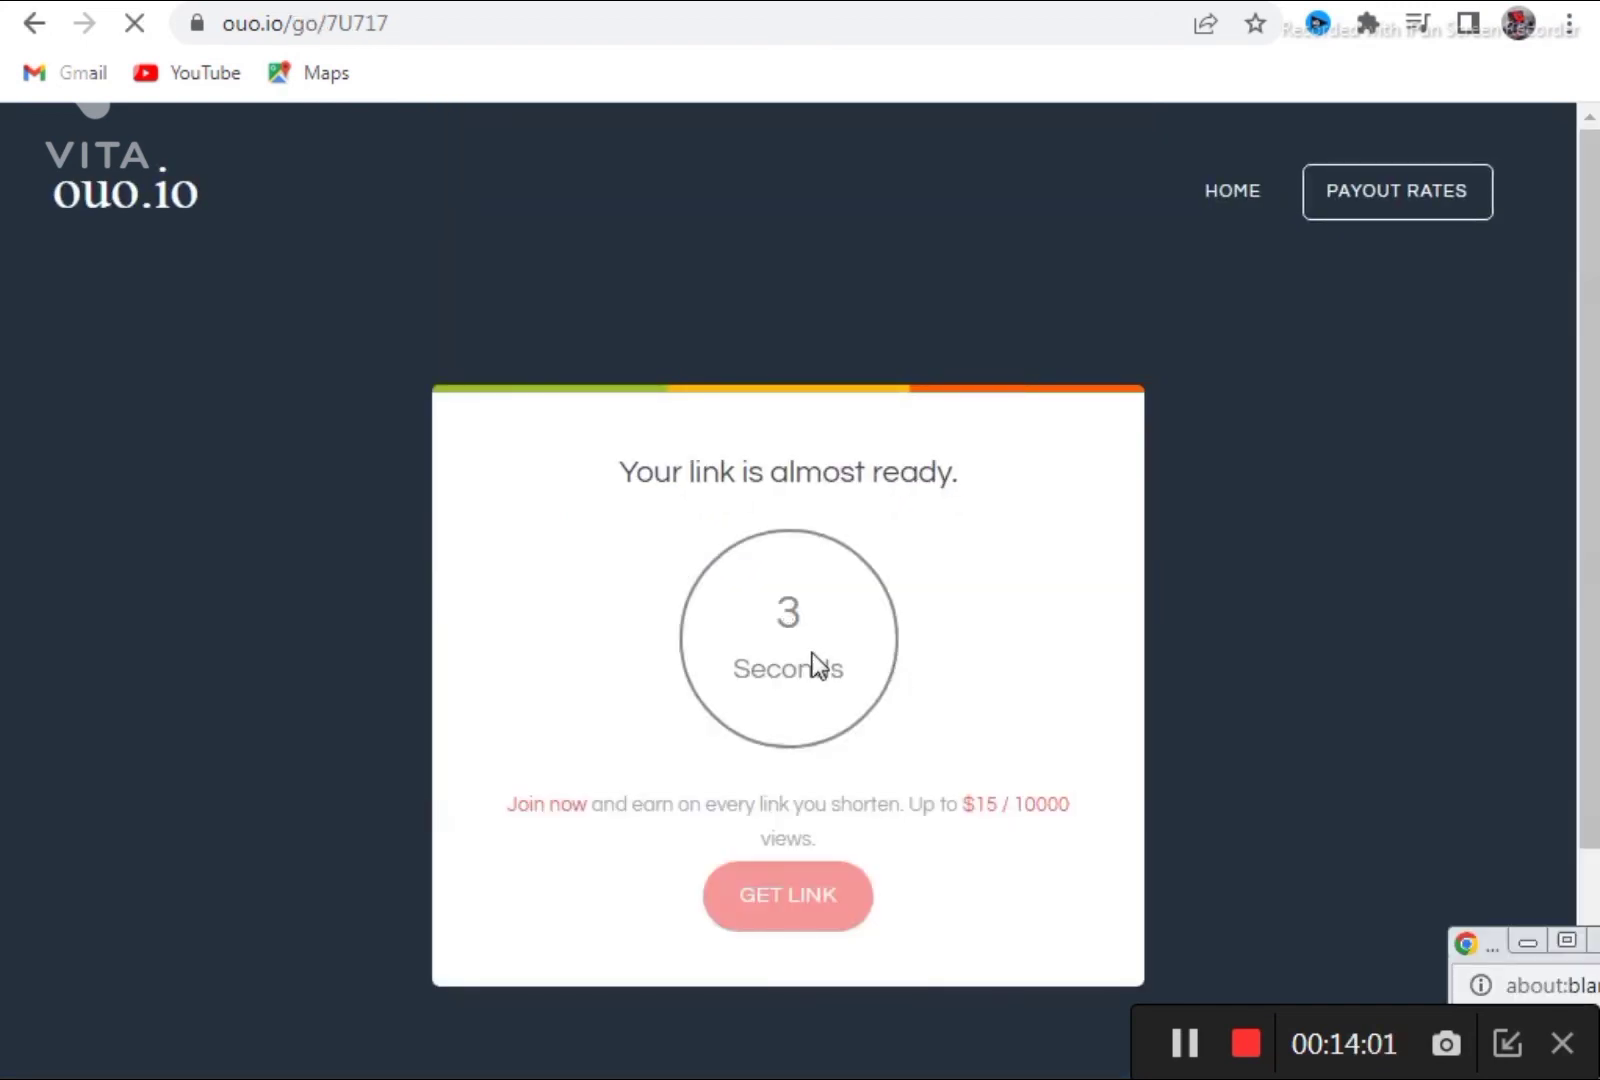
scroll(812, 652, "down", 2)
scroll(812, 652, "down", 3)
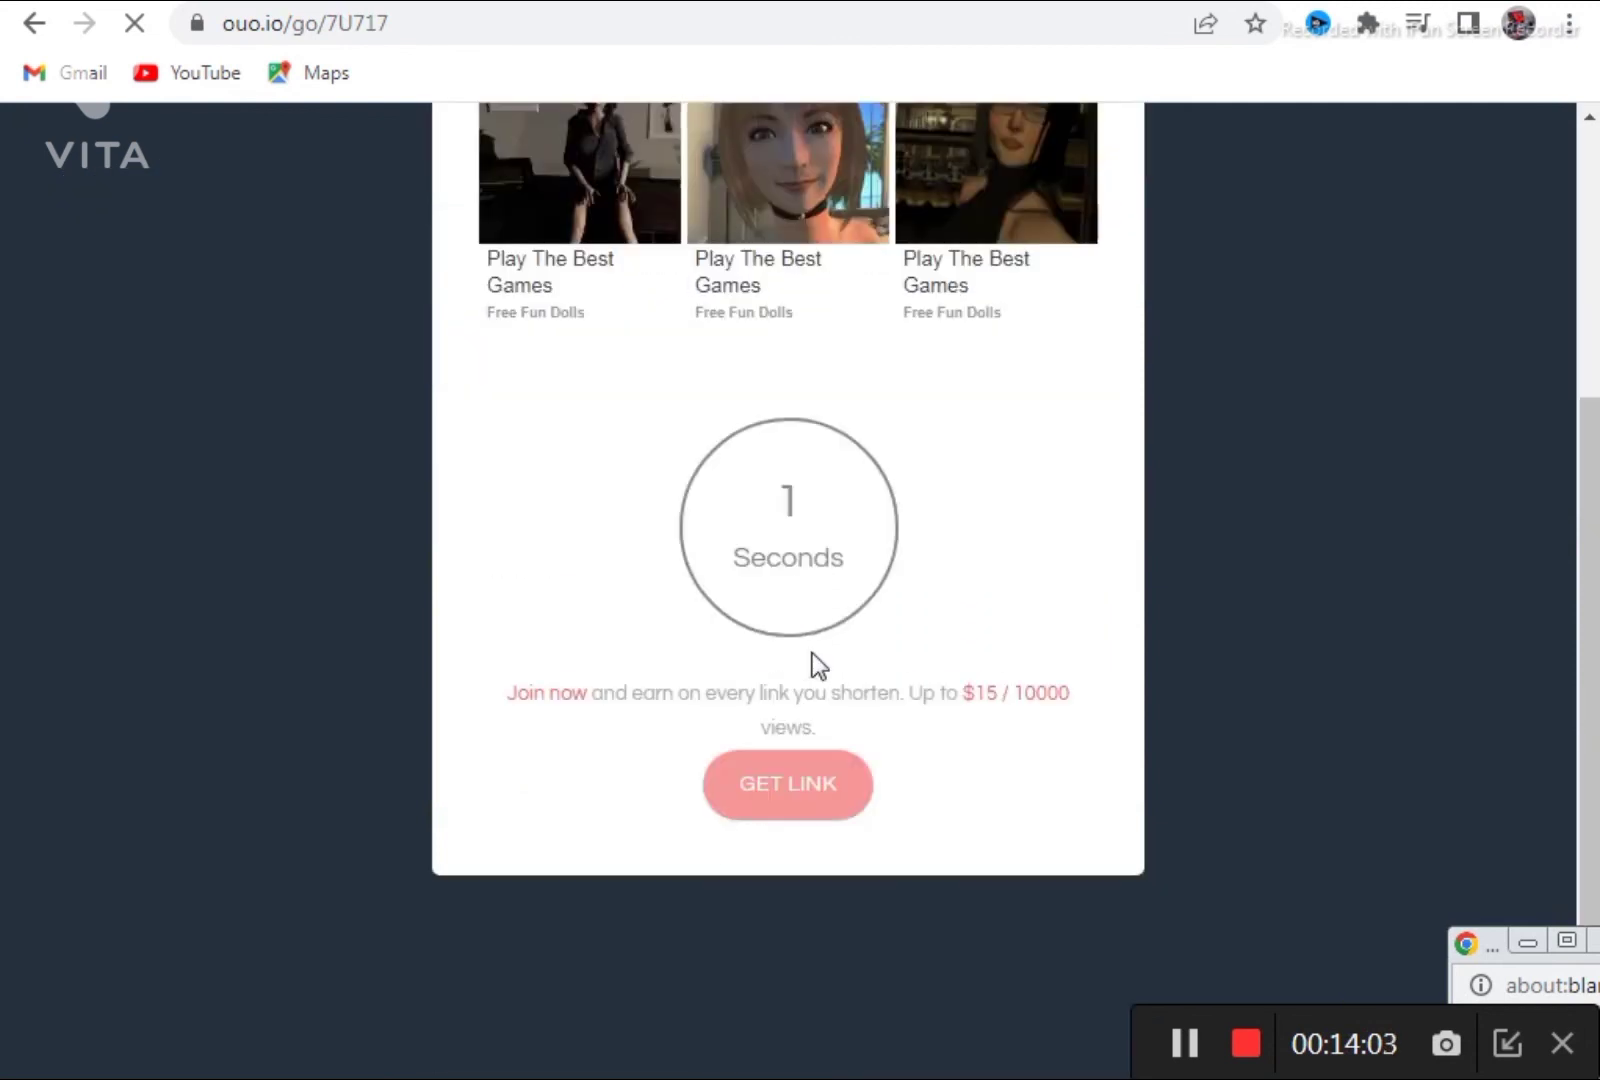
left_click(813, 797)
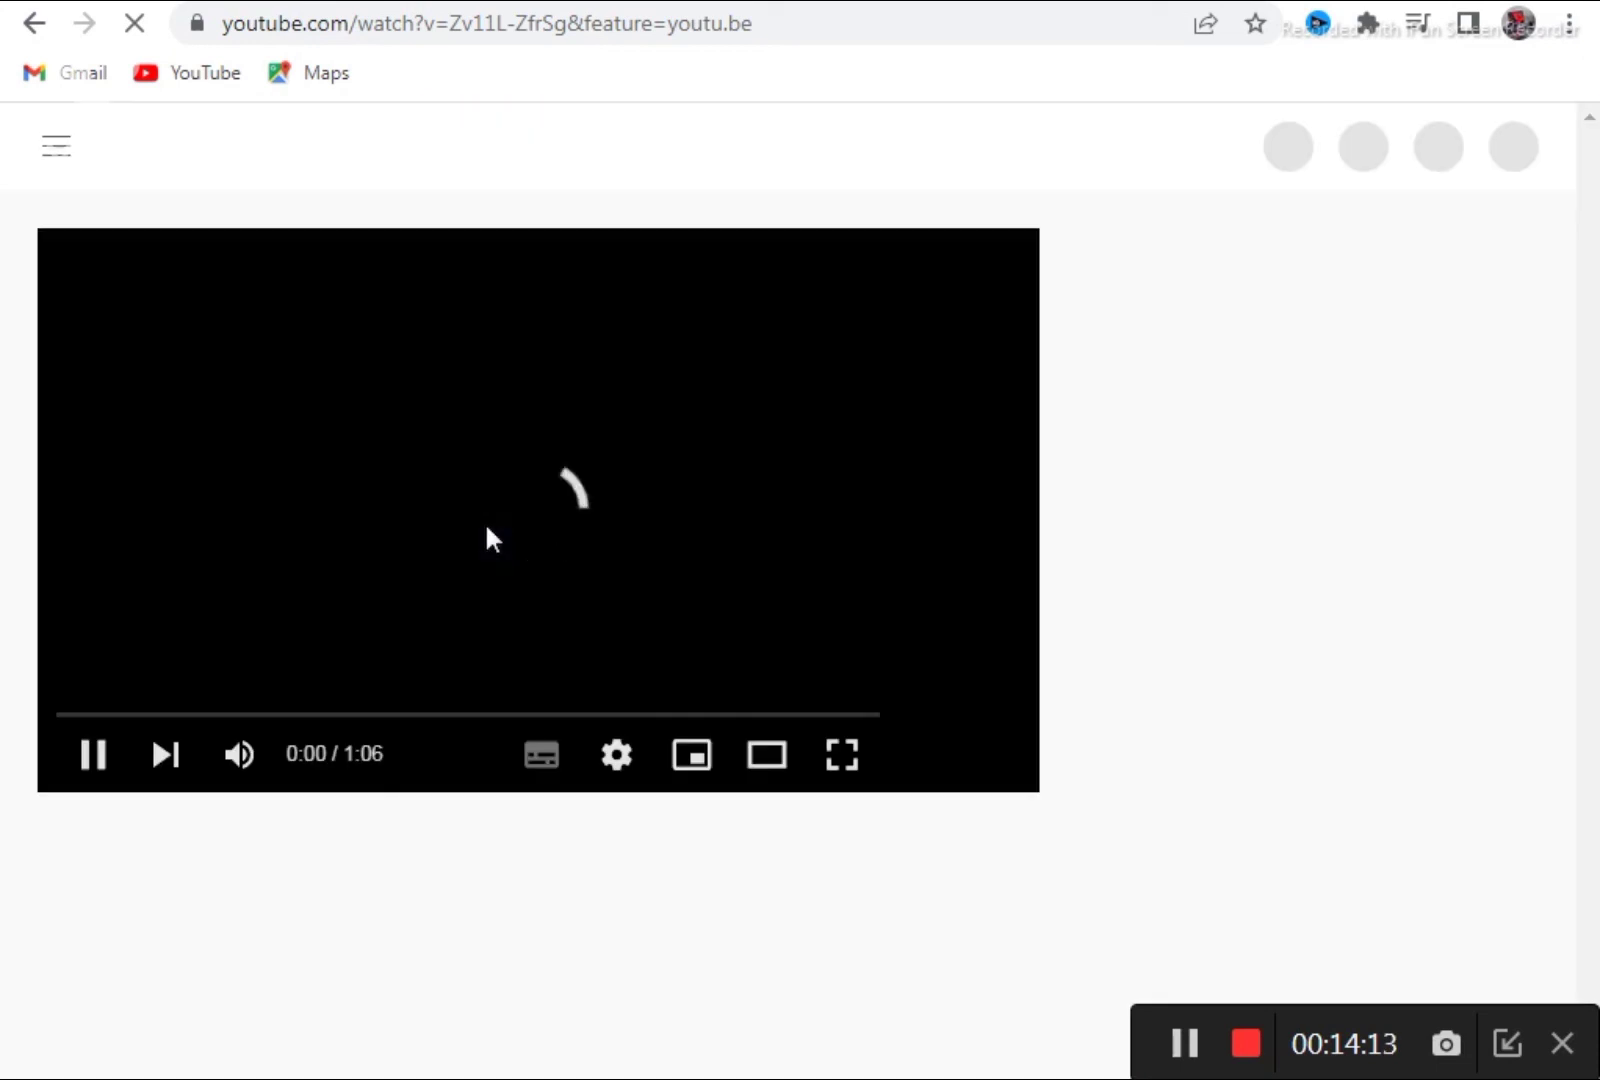
left_click(90, 764)
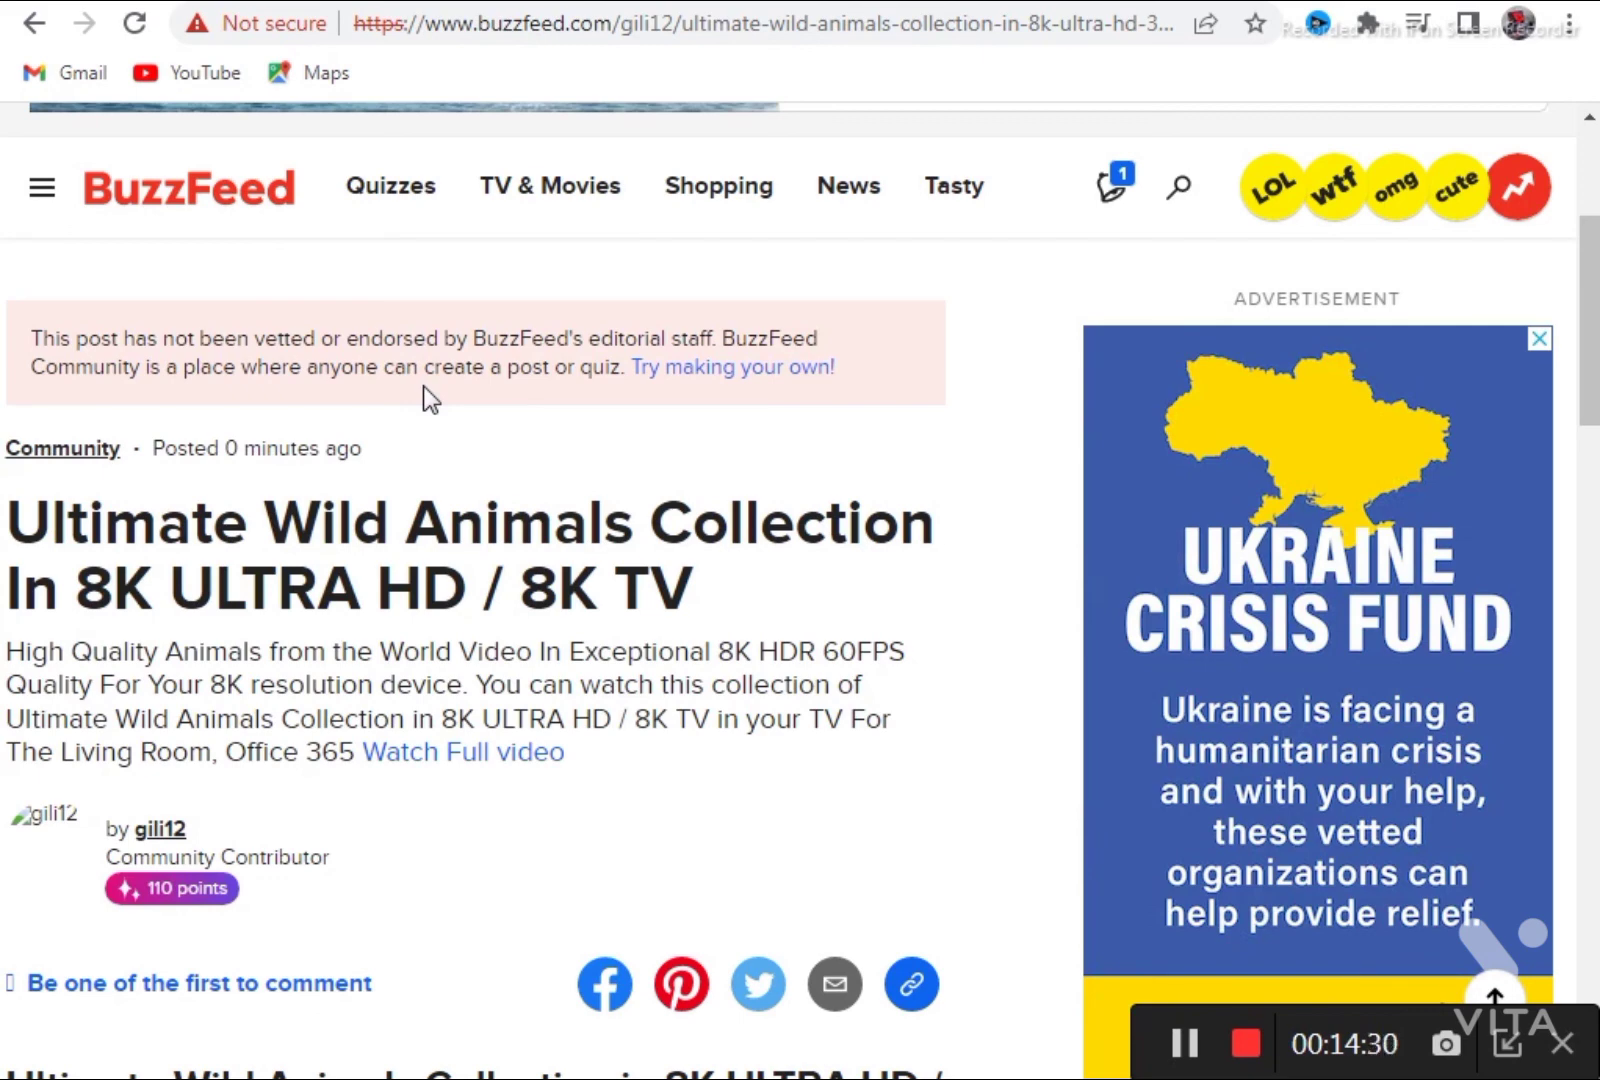
scroll(422, 386, "down", 2)
scroll(455, 662, "up", 5)
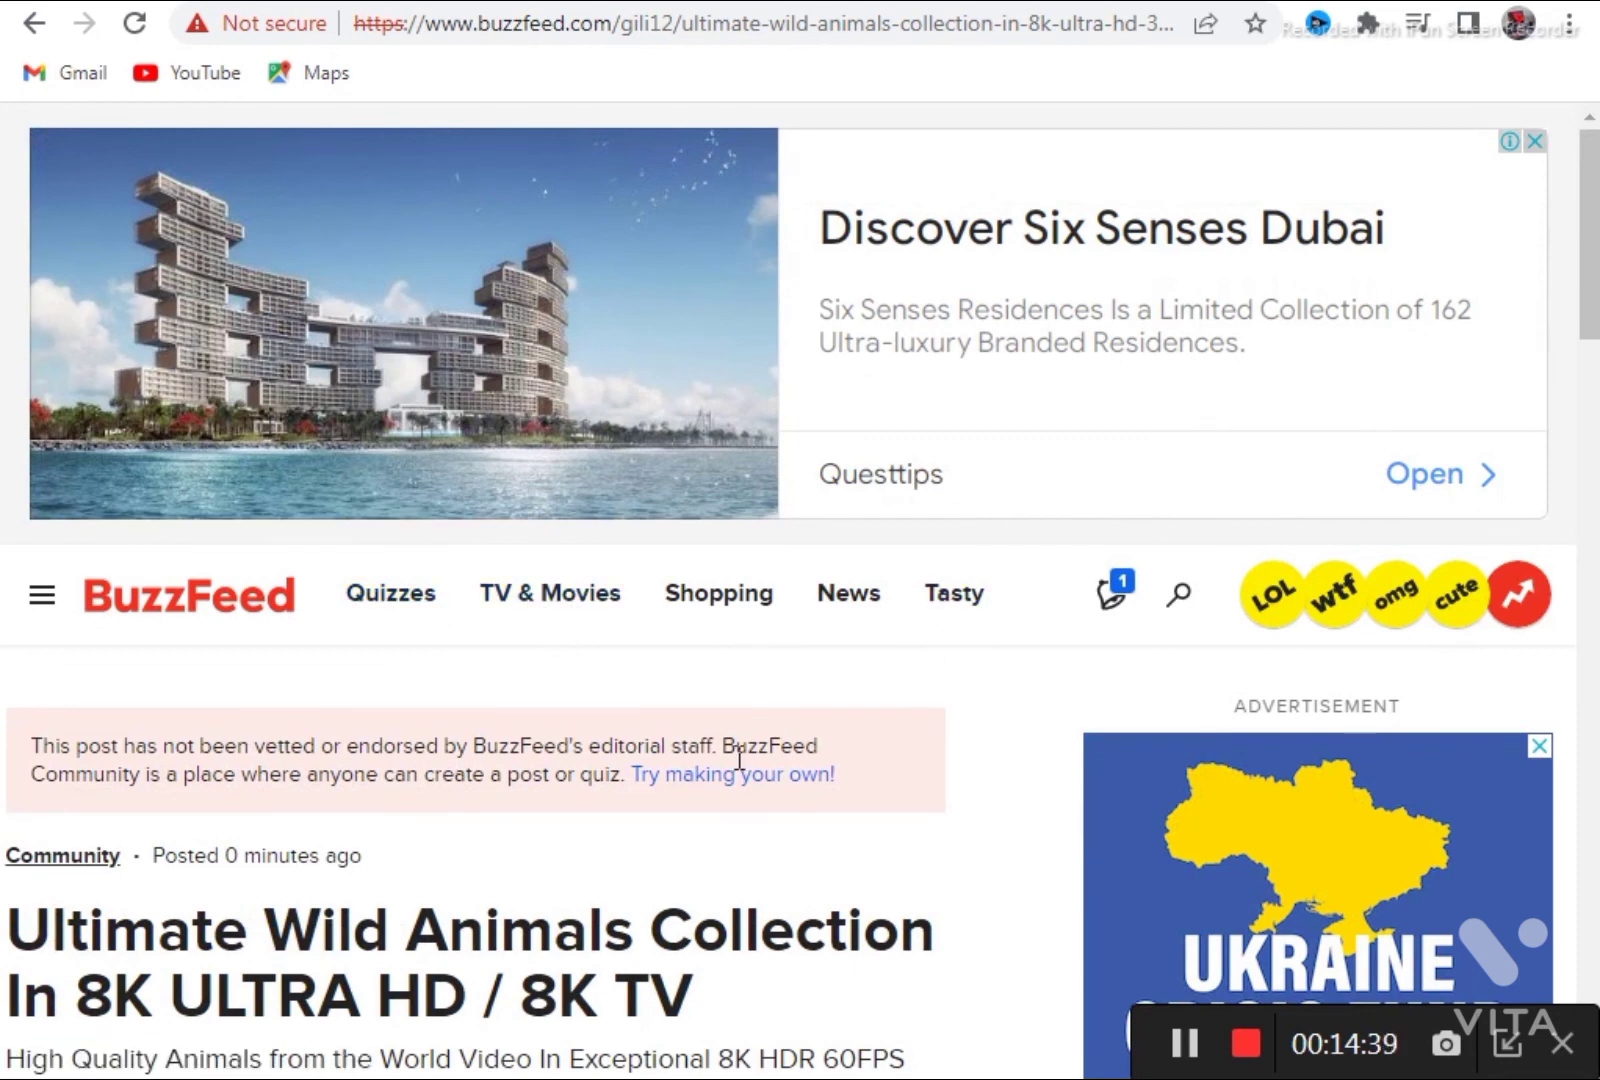
scroll(740, 760, "down", 5)
scroll(740, 766, "down", 3)
scroll(742, 768, "up", 3)
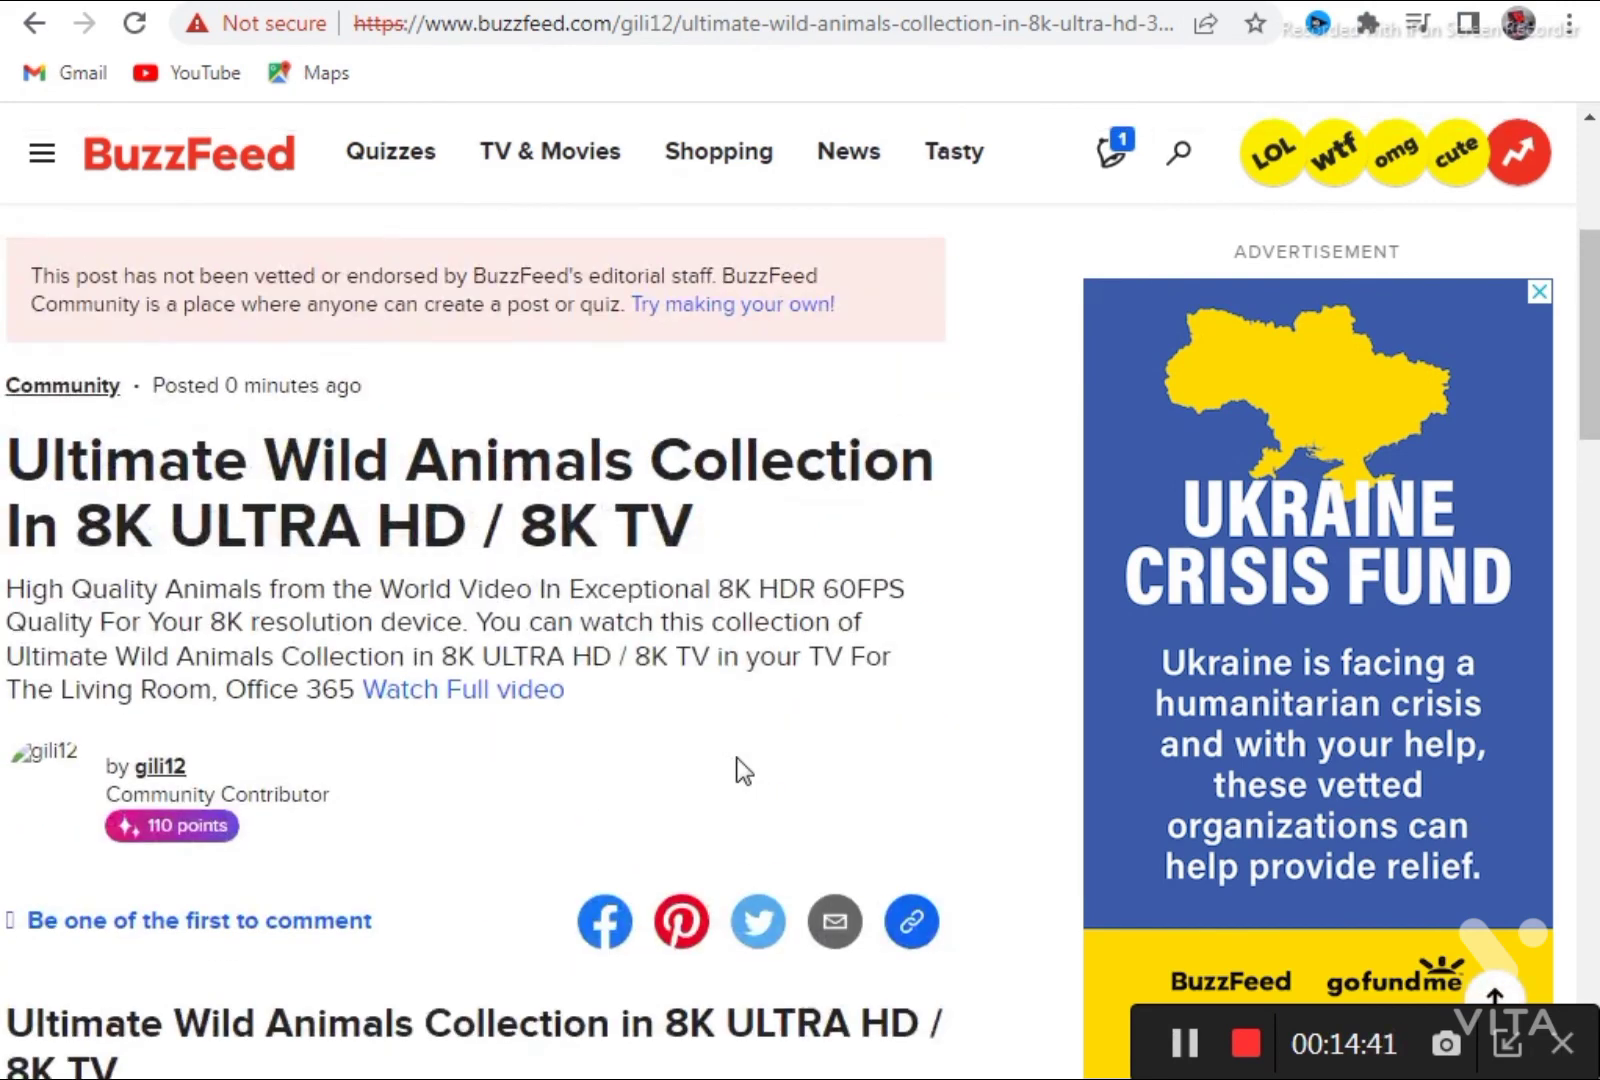